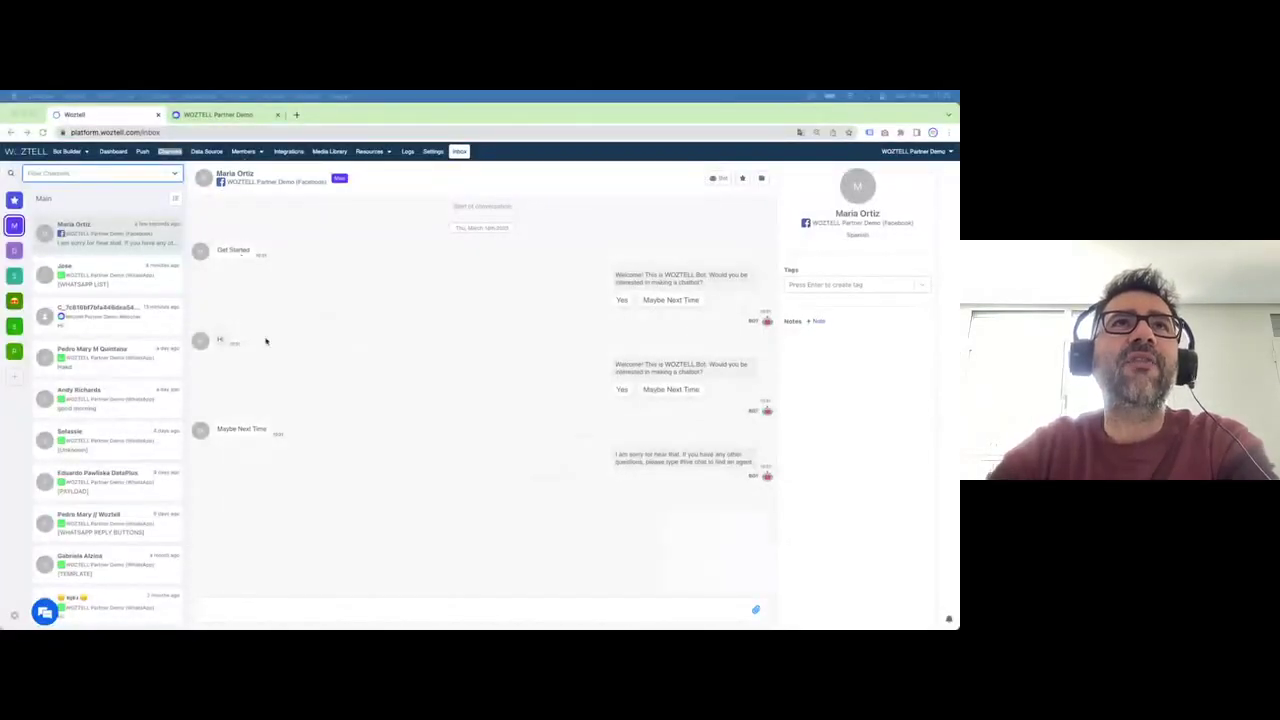
Switch to the Zoho CRM browser window, open Zoho Cliq and view the members of the second WhatsApp channel
{"action": "key", "text": "ctrl+Up"}
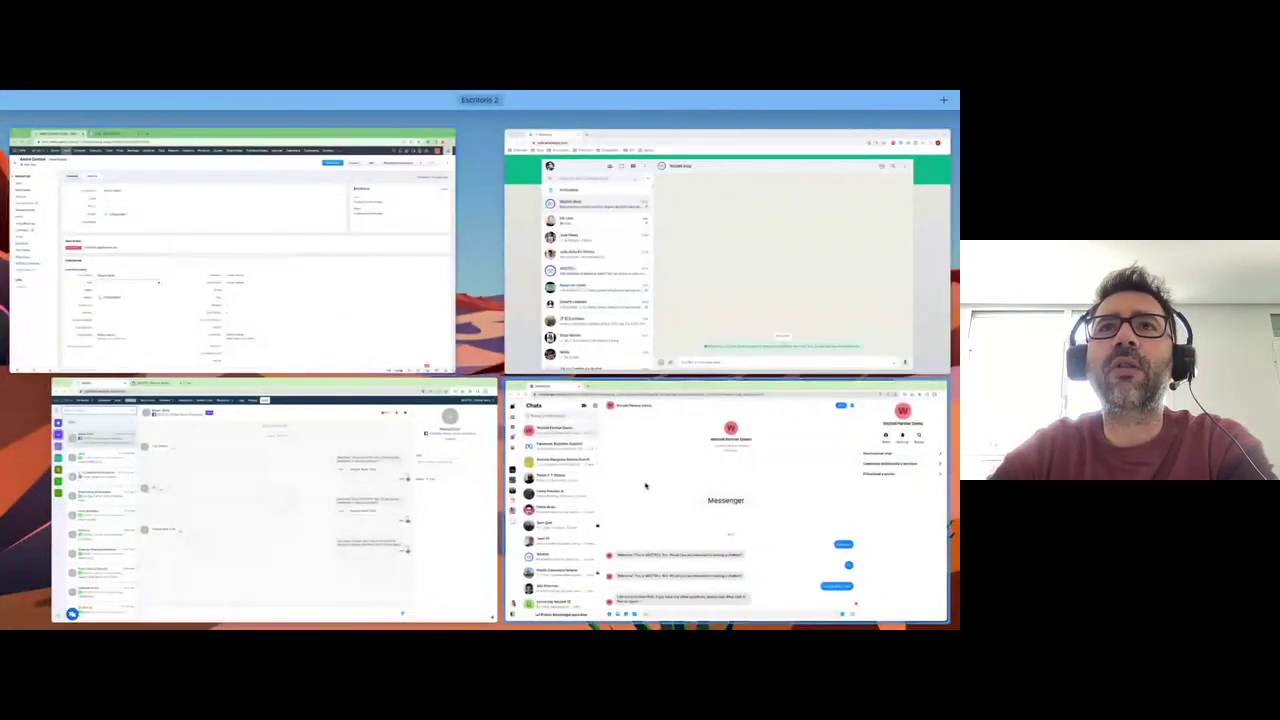
{"action": "left_click", "coordinate": [437, 323]}
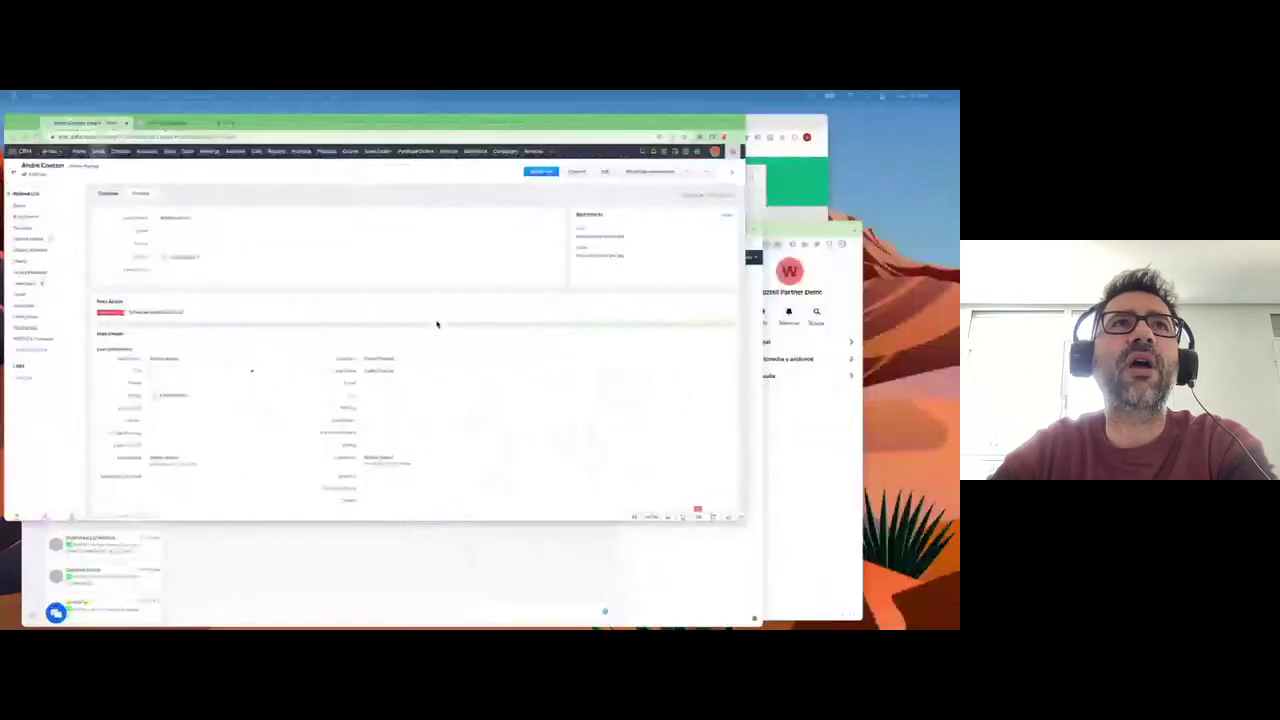
{"action": "left_click", "coordinate": [213, 115]}
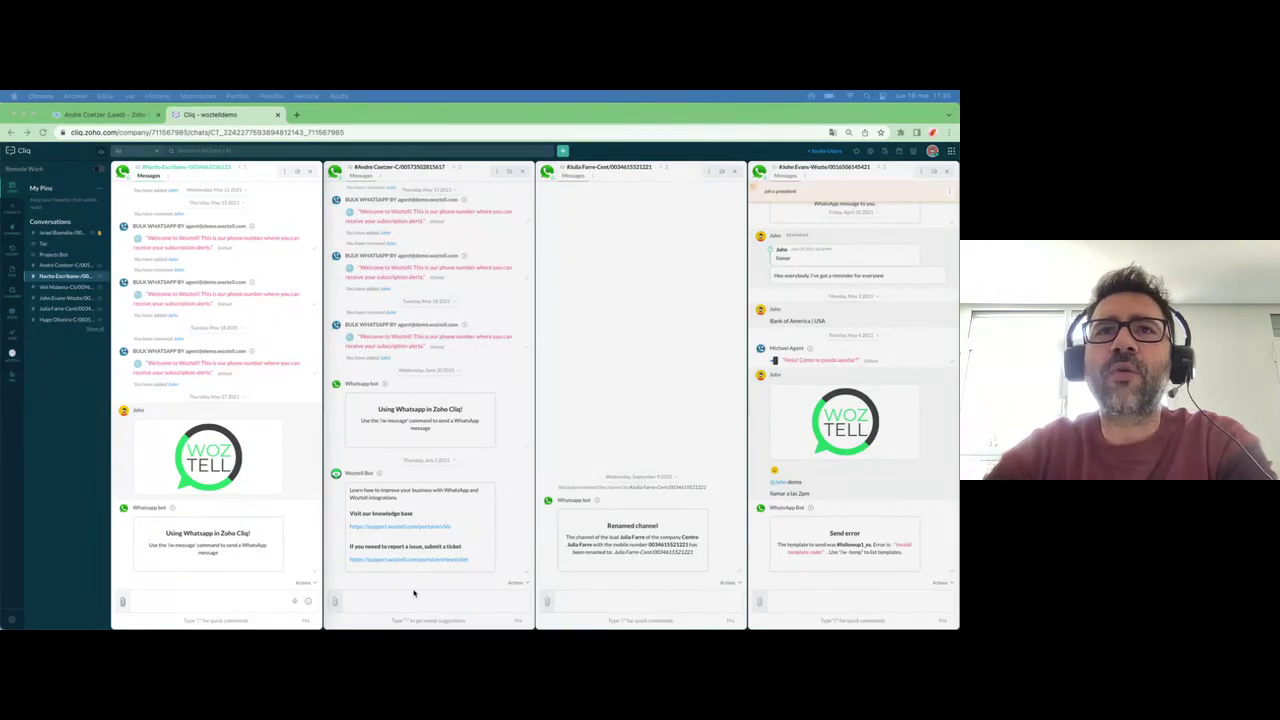
{"action": "left_click", "coordinate": [215, 606]}
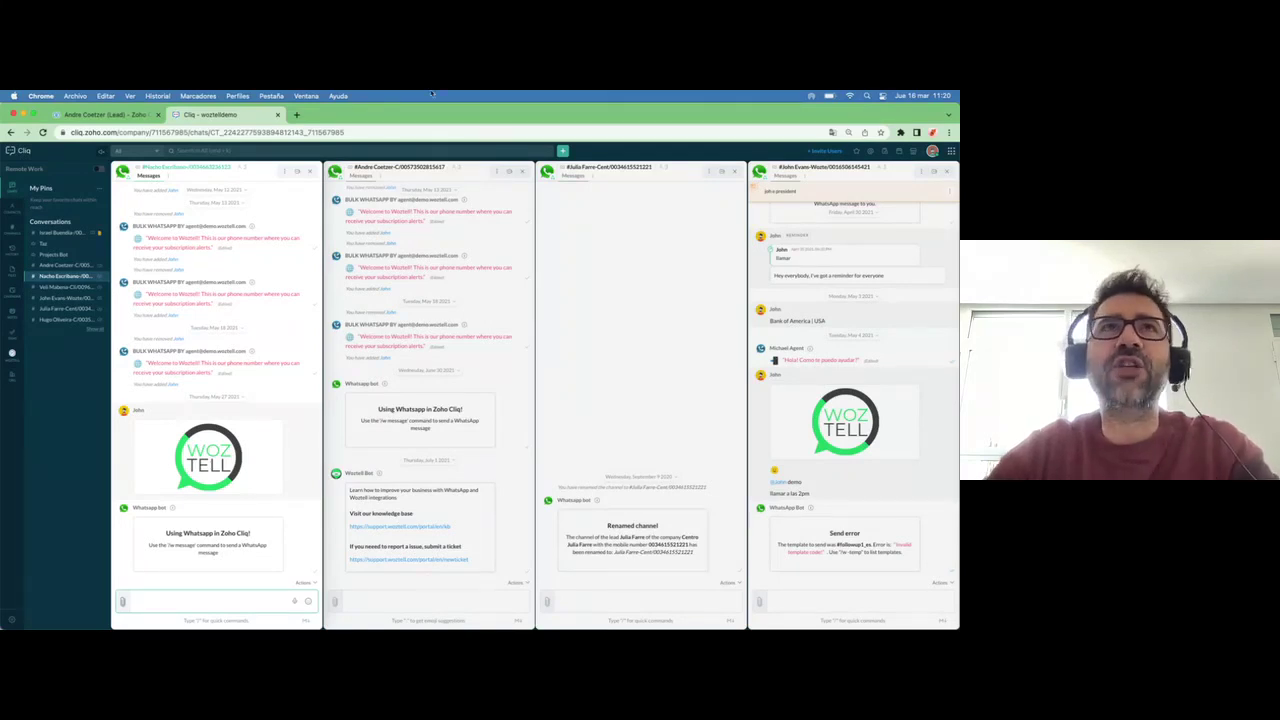
{"action": "left_click", "coordinate": [466, 170]}
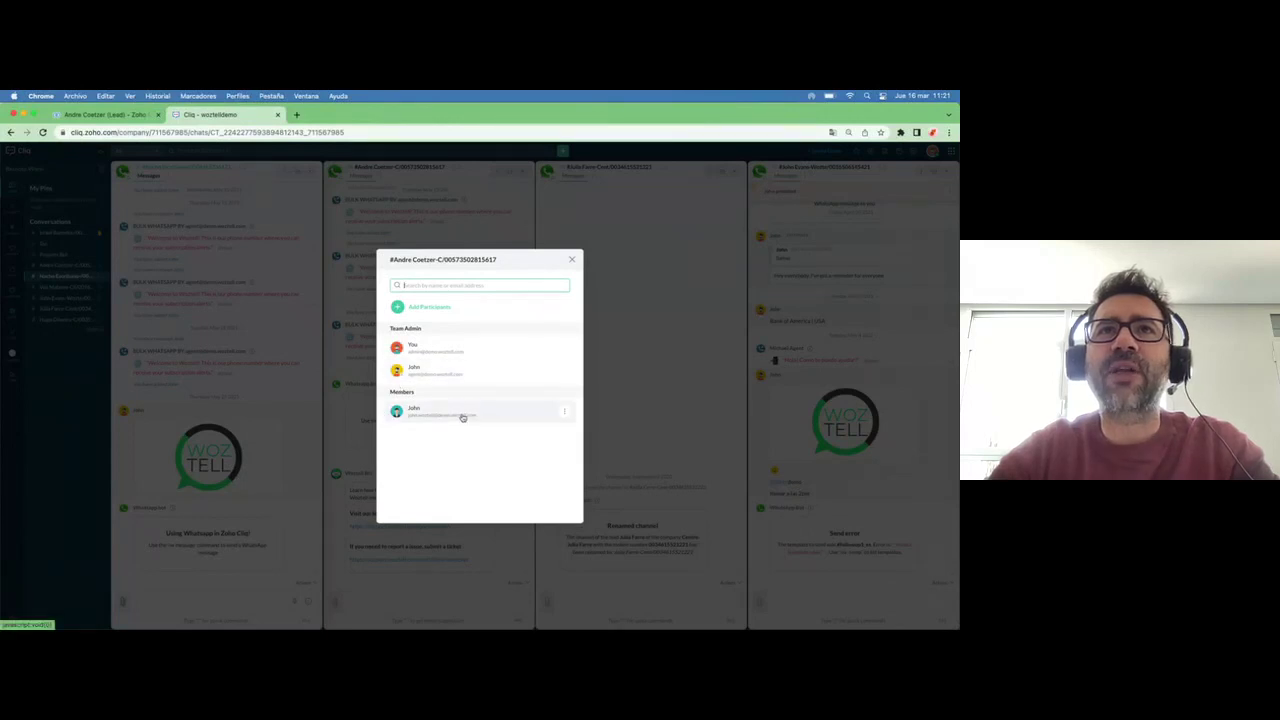
{"action": "left_click", "coordinate": [572, 262]}
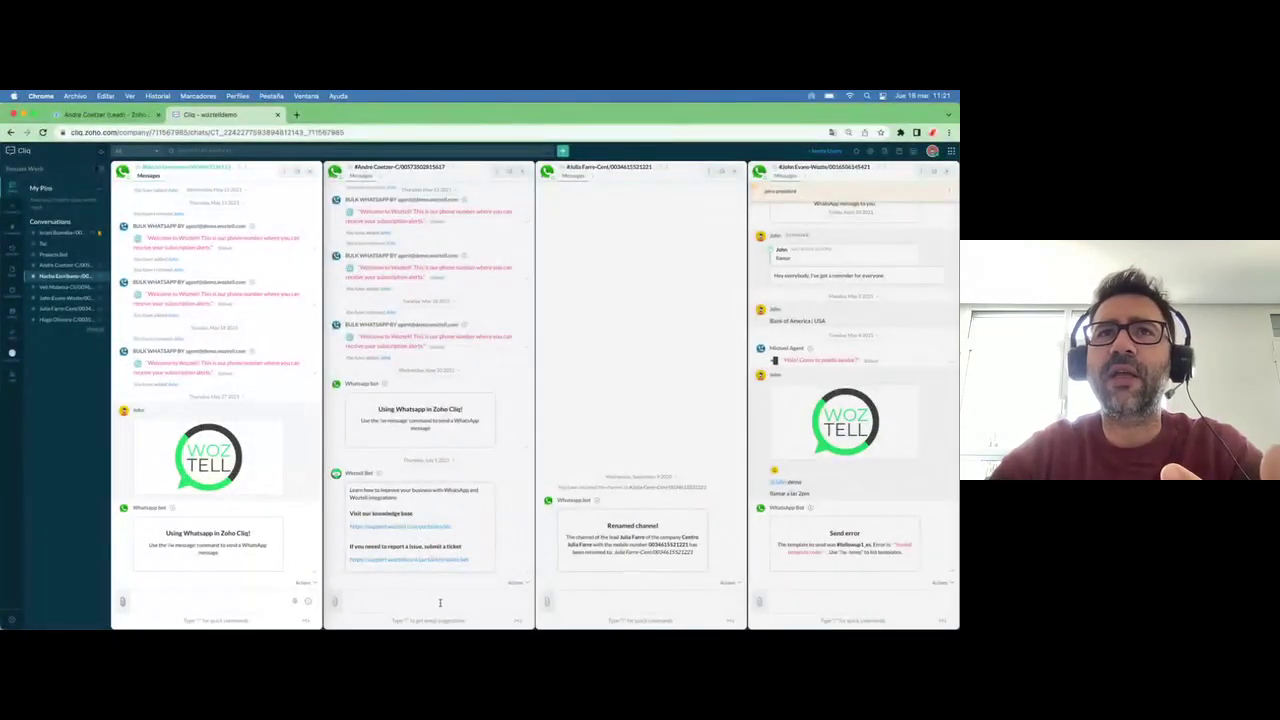
Dismiss the check-in reminder and send the message "2" in the second WhatsApp channel
{"action": "left_click", "coordinate": [442, 602]}
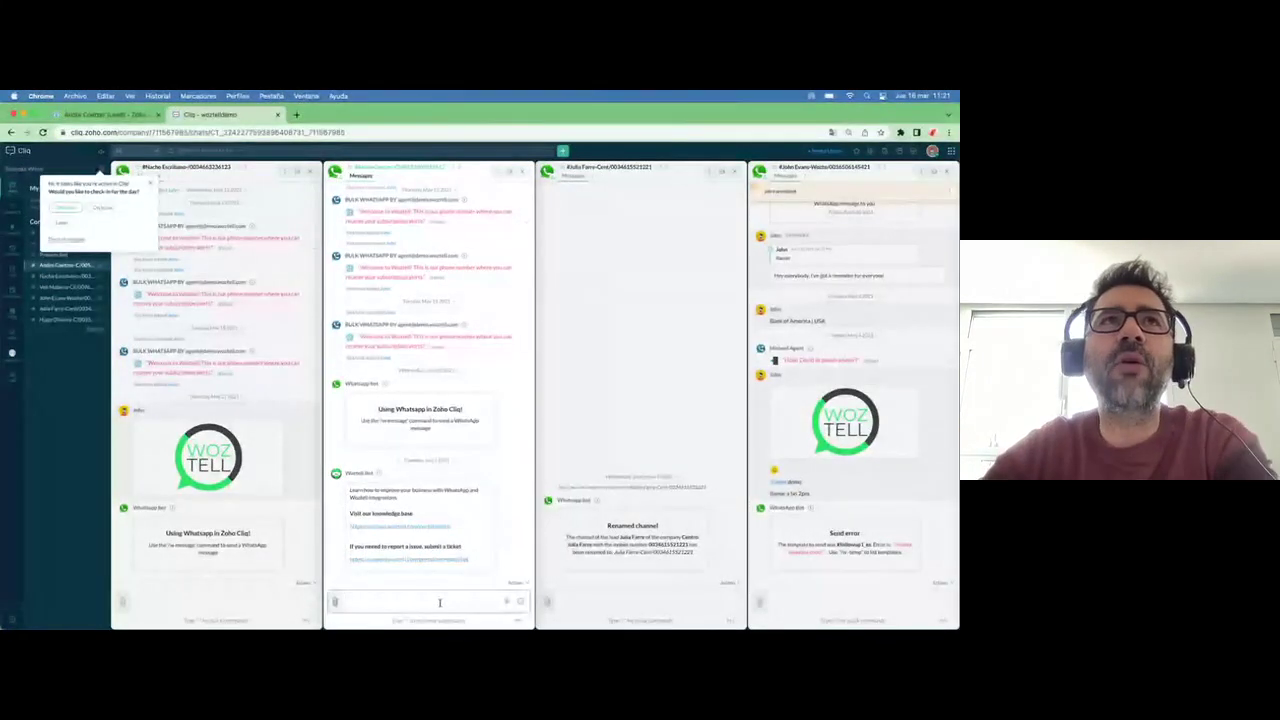
{"action": "left_click", "coordinate": [153, 184]}
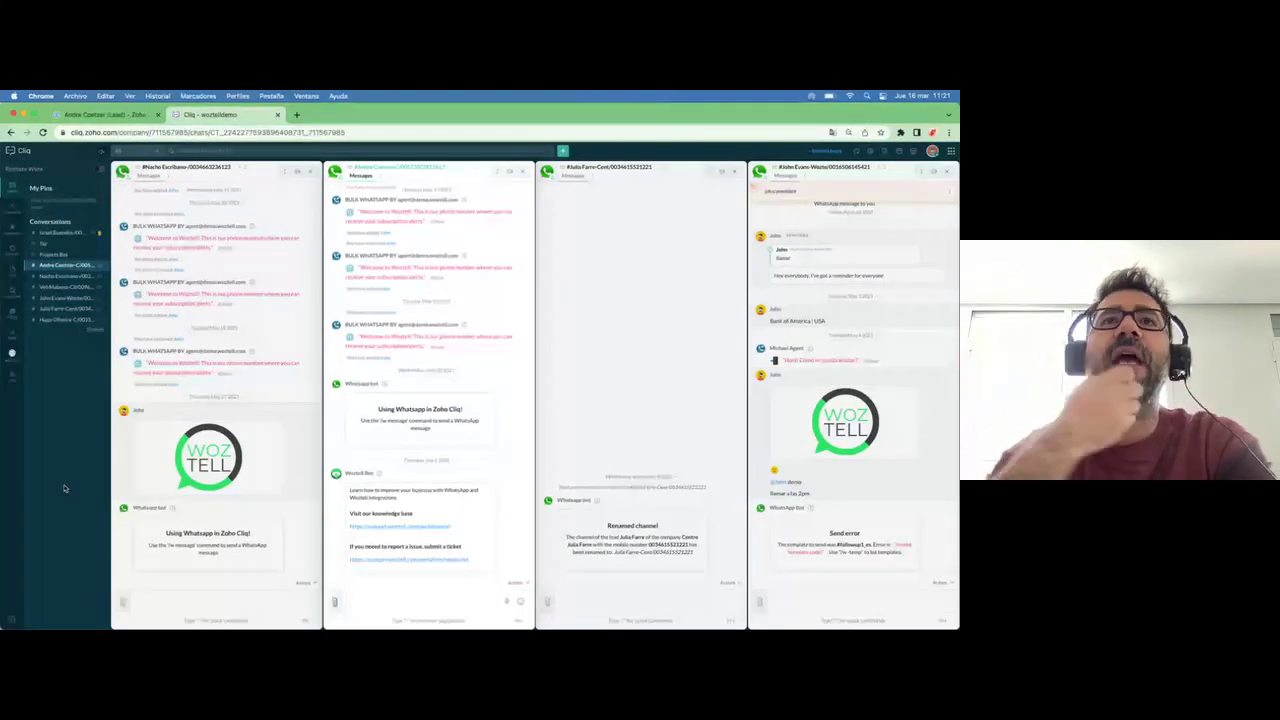
{"action": "left_click", "coordinate": [363, 597]}
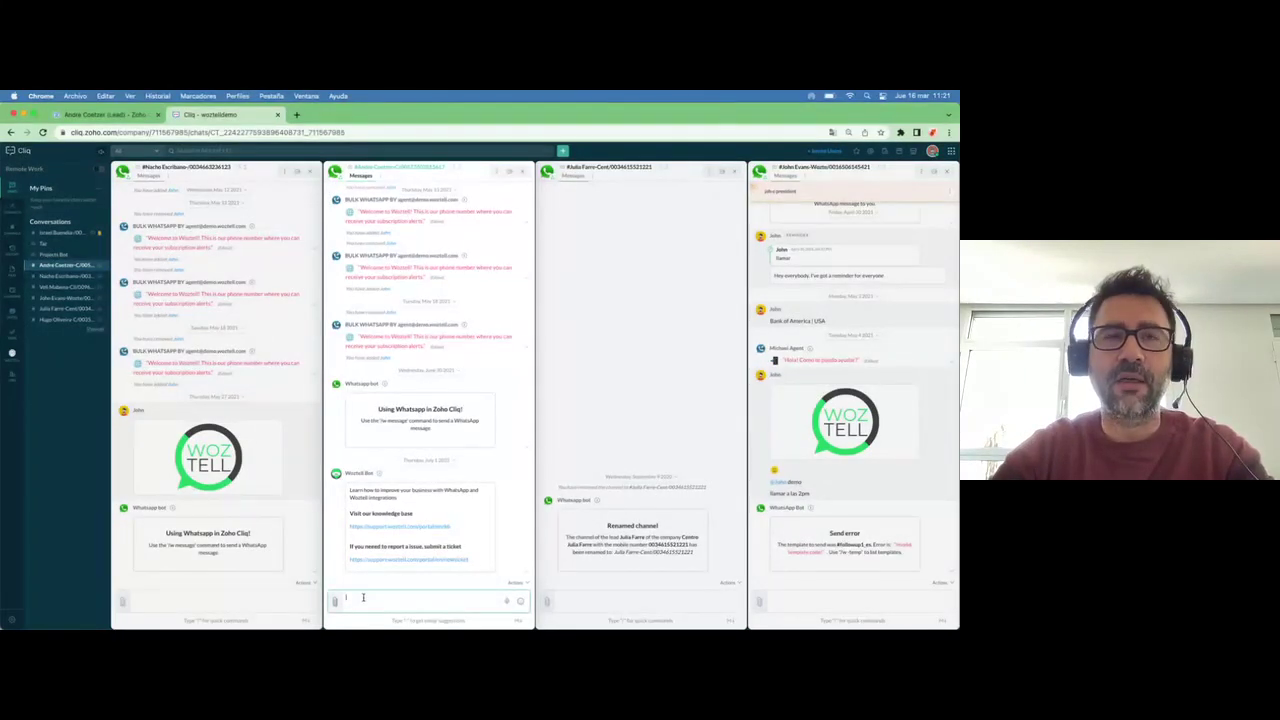
{"action": "type", "text": "2"}
{"action": "key", "text": "Return"}
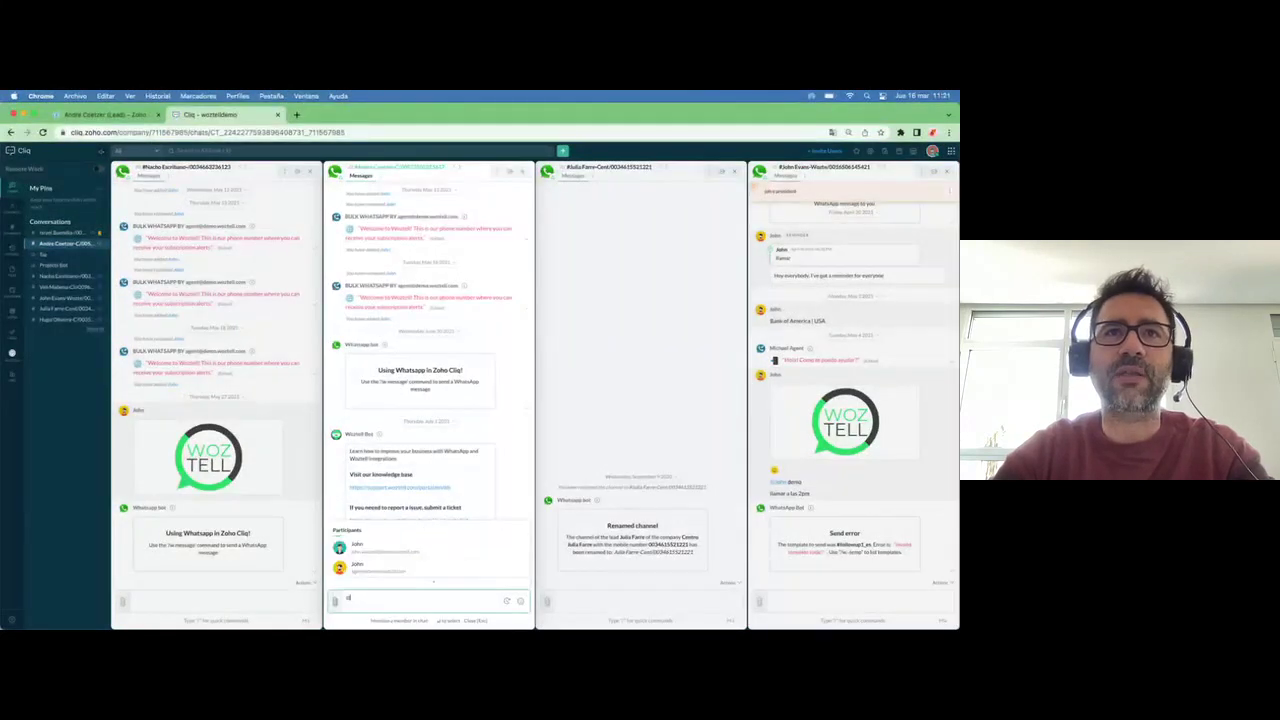
Mention the second listed participant in the same channel and send "take care of this"
{"action": "type", "text": "@"}
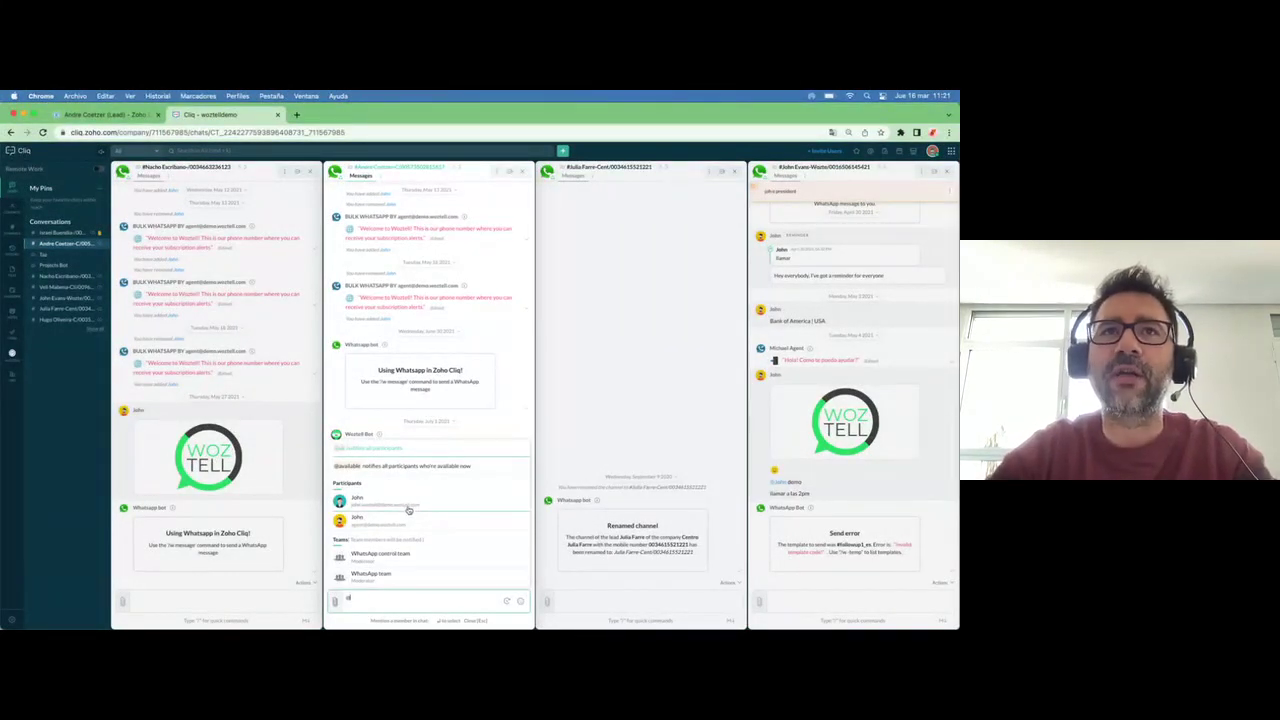
{"action": "left_click", "coordinate": [400, 520]}
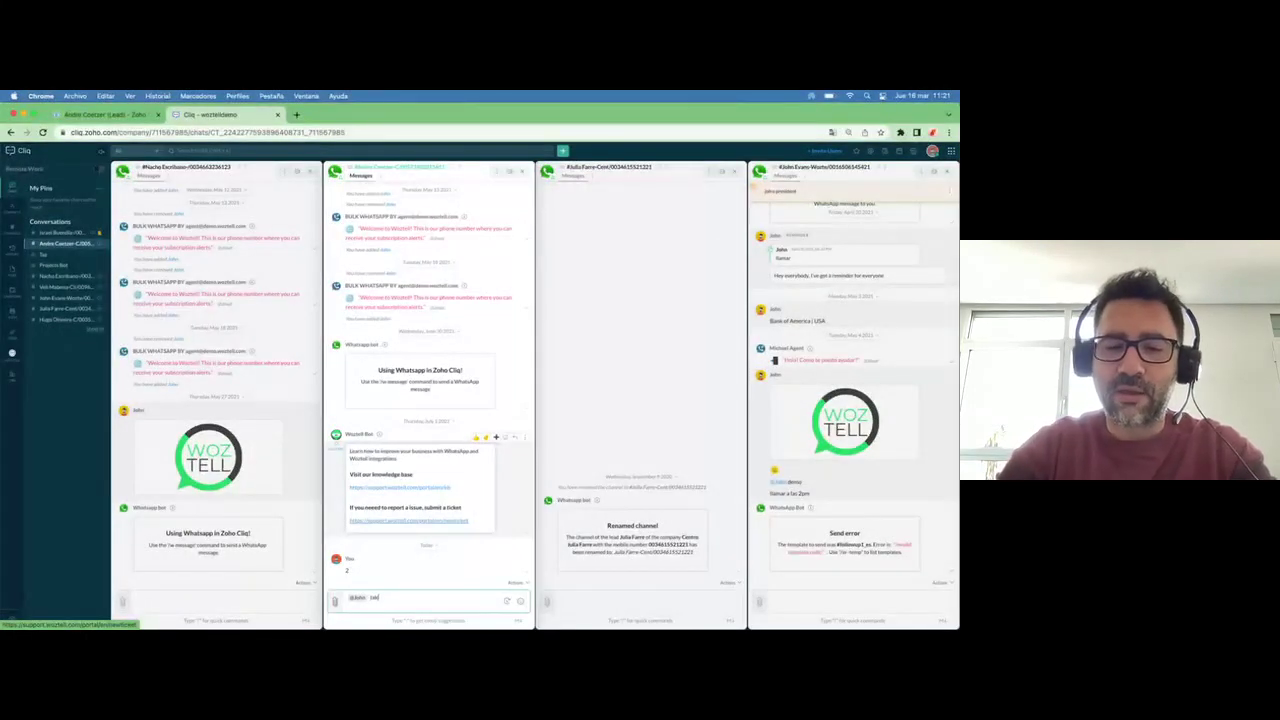
{"action": "type", "text": "take care of this"}
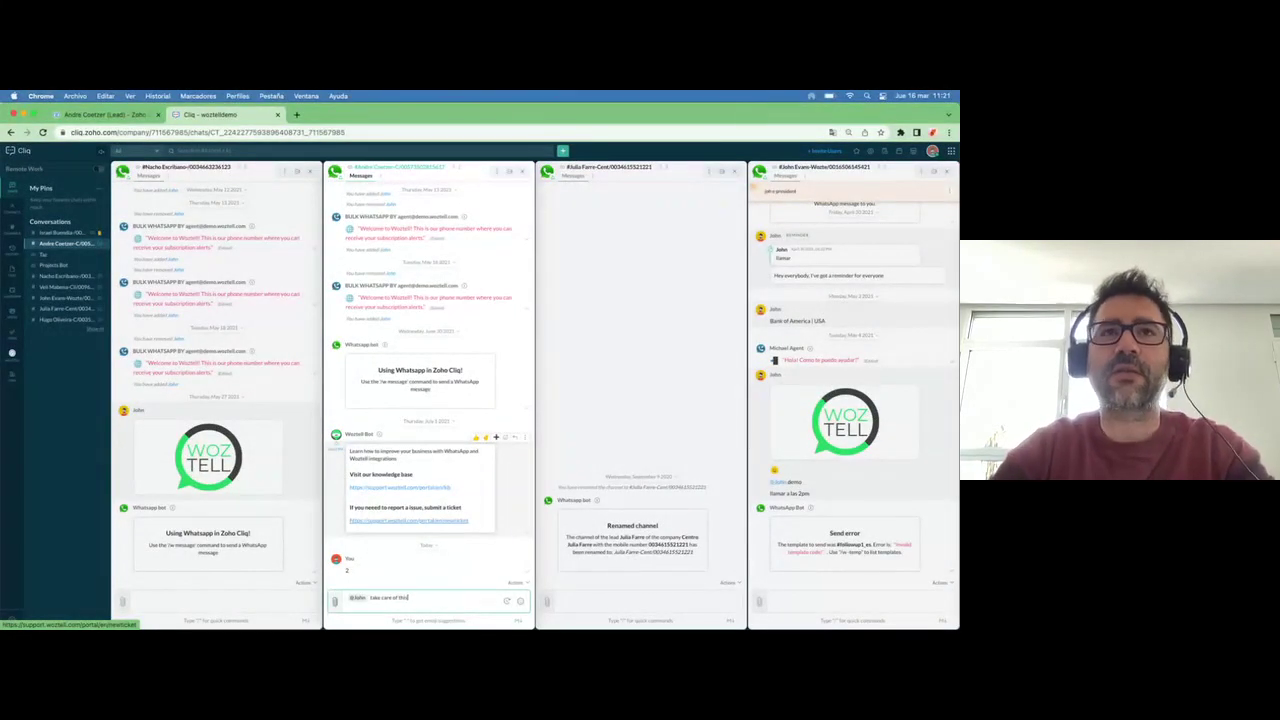
{"action": "key", "text": "Return"}
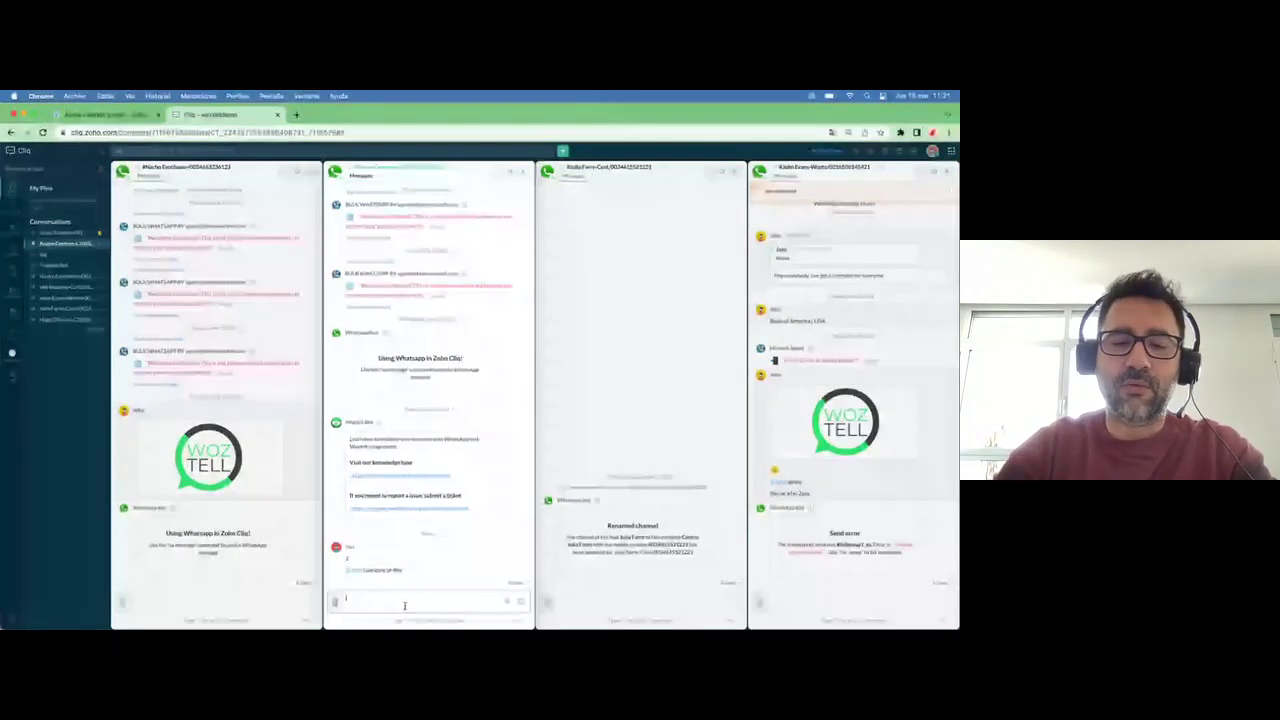
Run the /w command with a sample text in the channel, and post "/ send" as a message
{"action": "type", "text": "/w sendtemplate"}
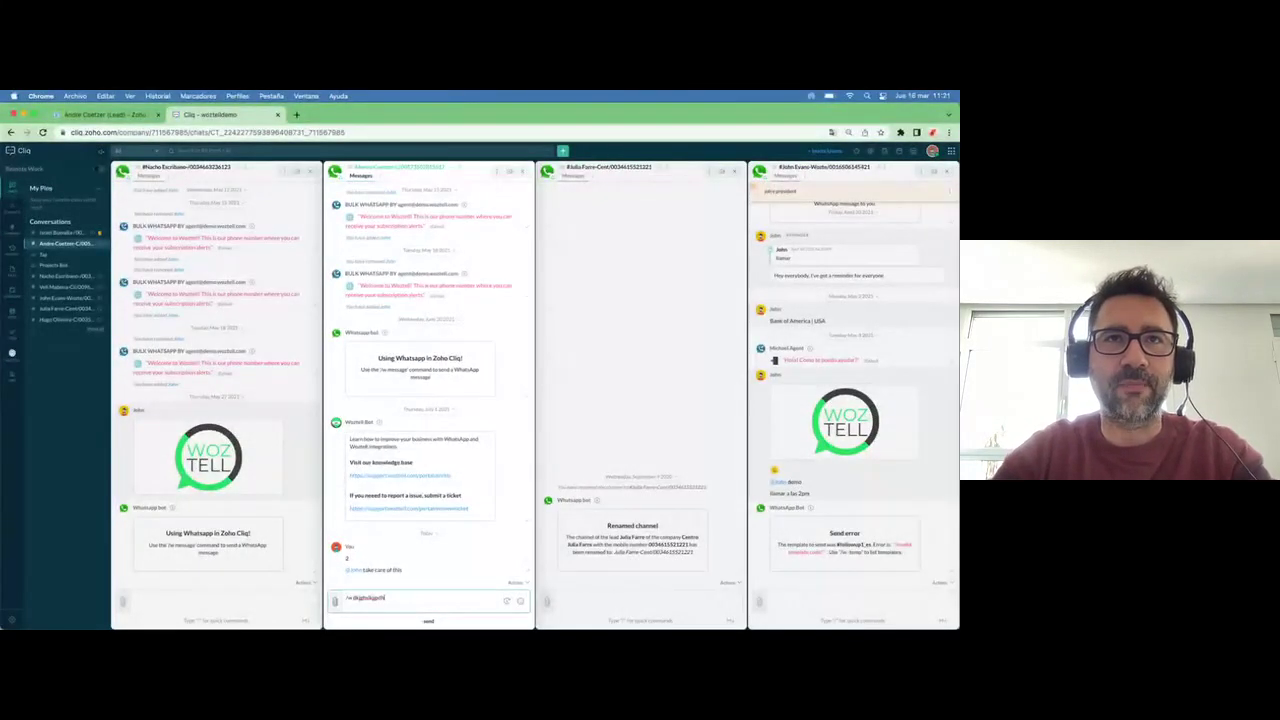
{"action": "key", "text": "Return"}
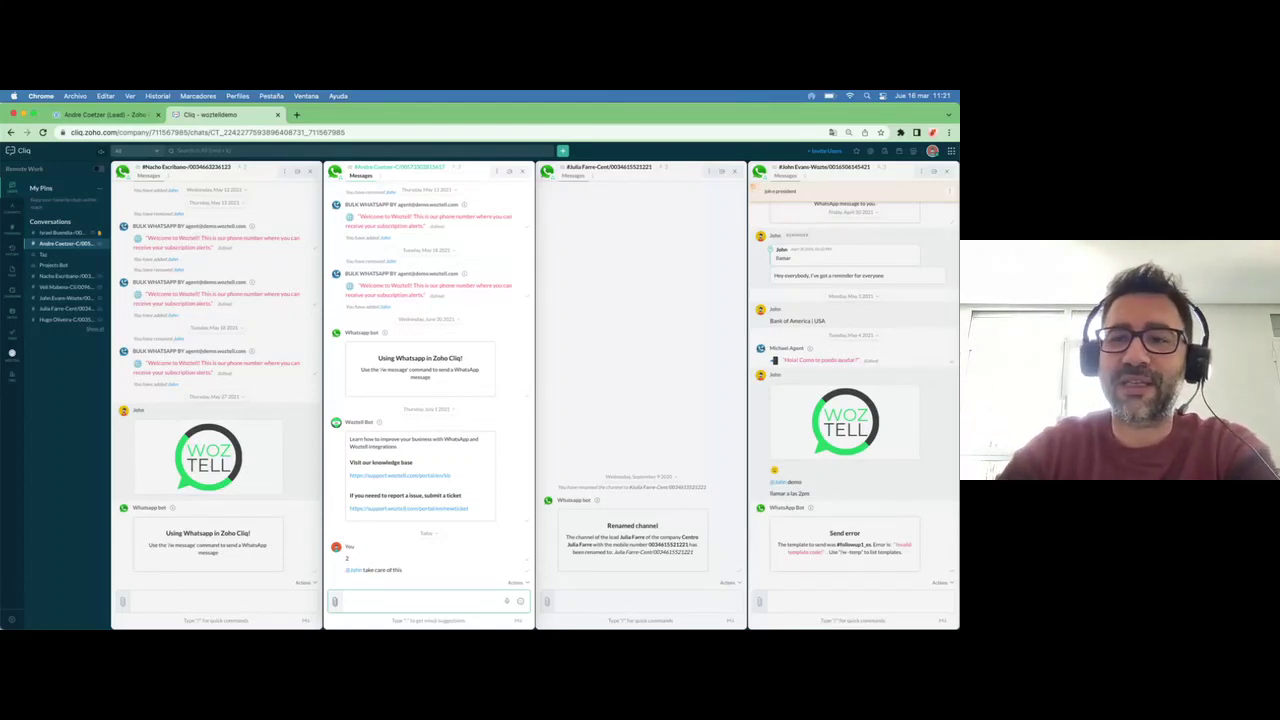
{"action": "type", "text": "/w send"}
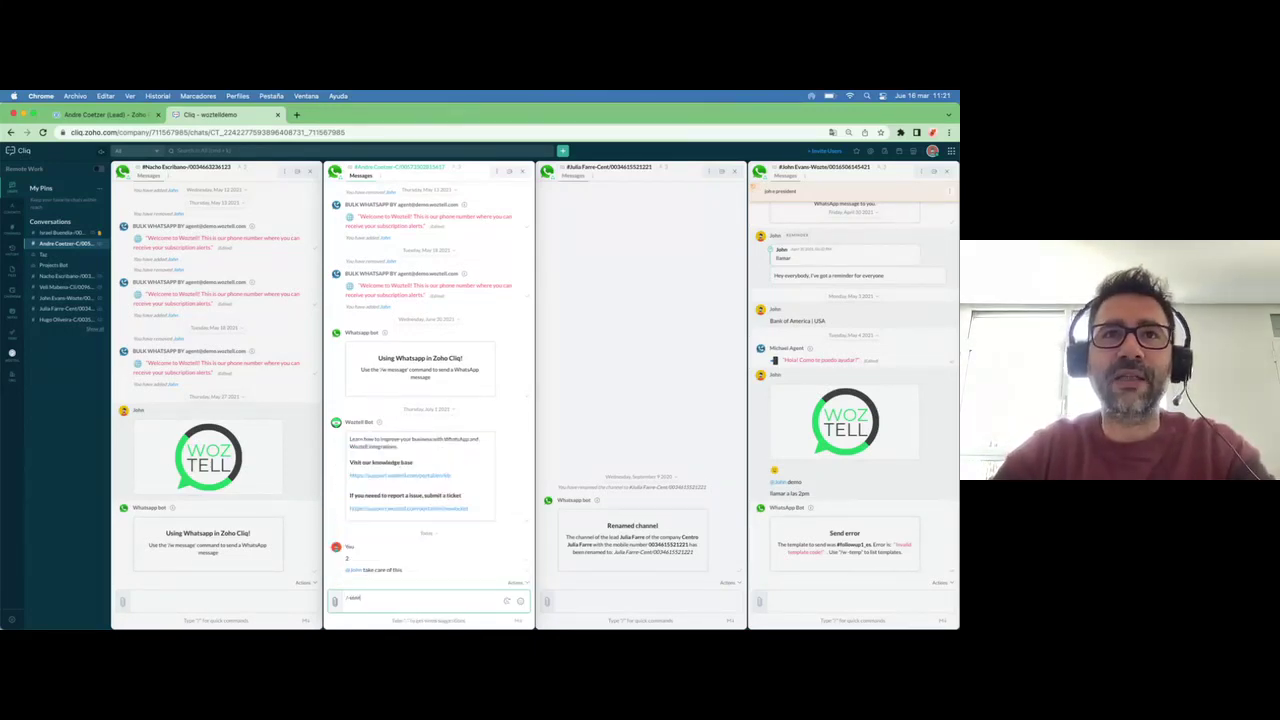
{"action": "key", "text": "Return"}
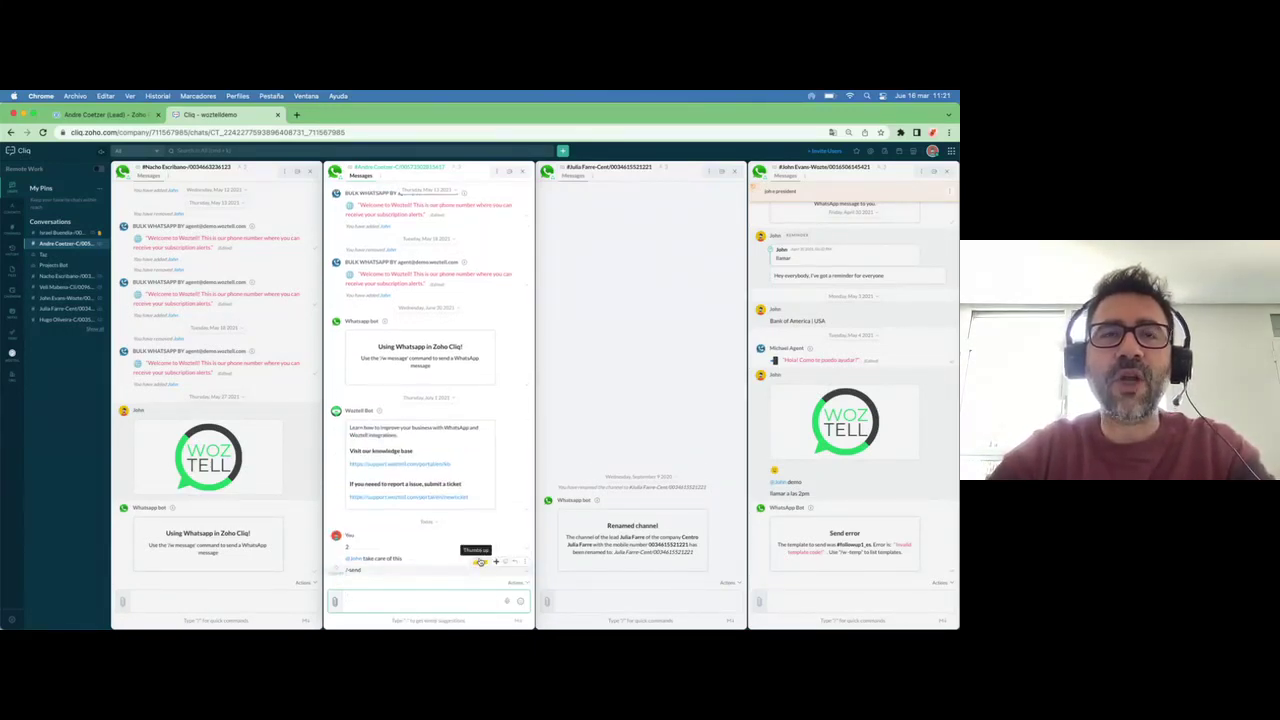
{"action": "type", "text": "/sen"}
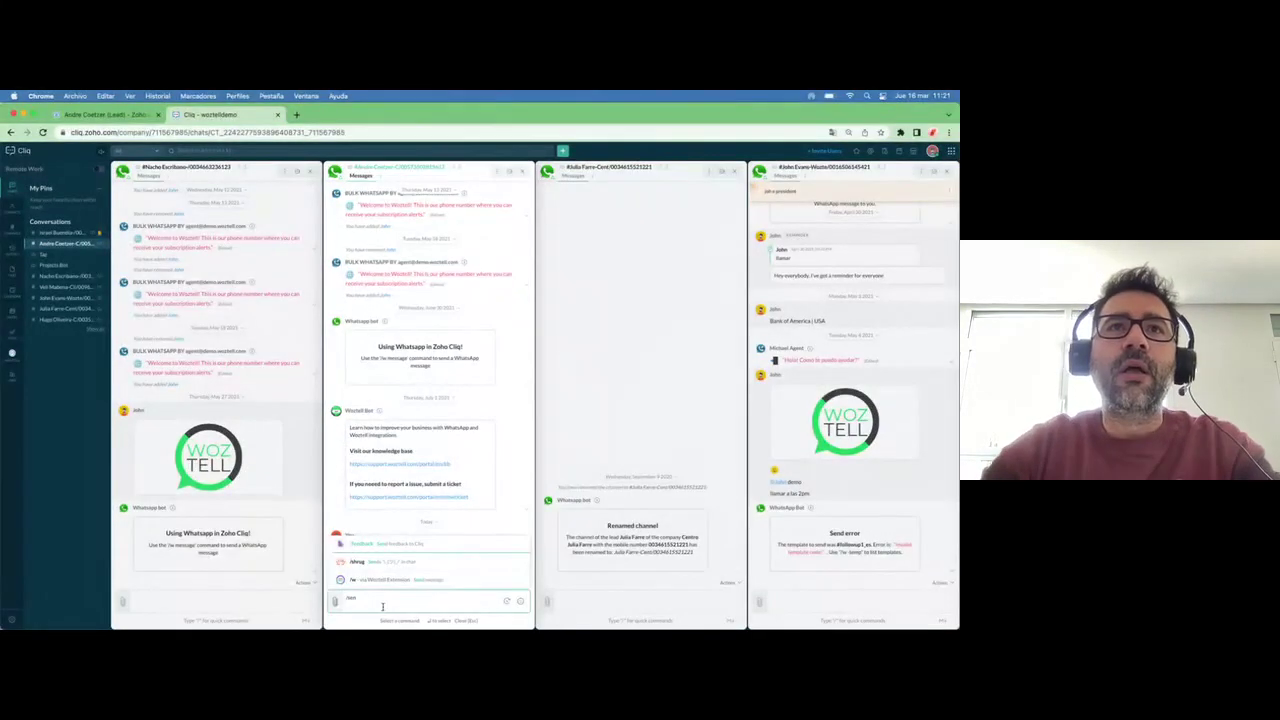
{"action": "left_click_drag", "start_coordinate": [358, 598], "coordinate": [338, 600]}
{"action": "key", "text": "BackSpace"}
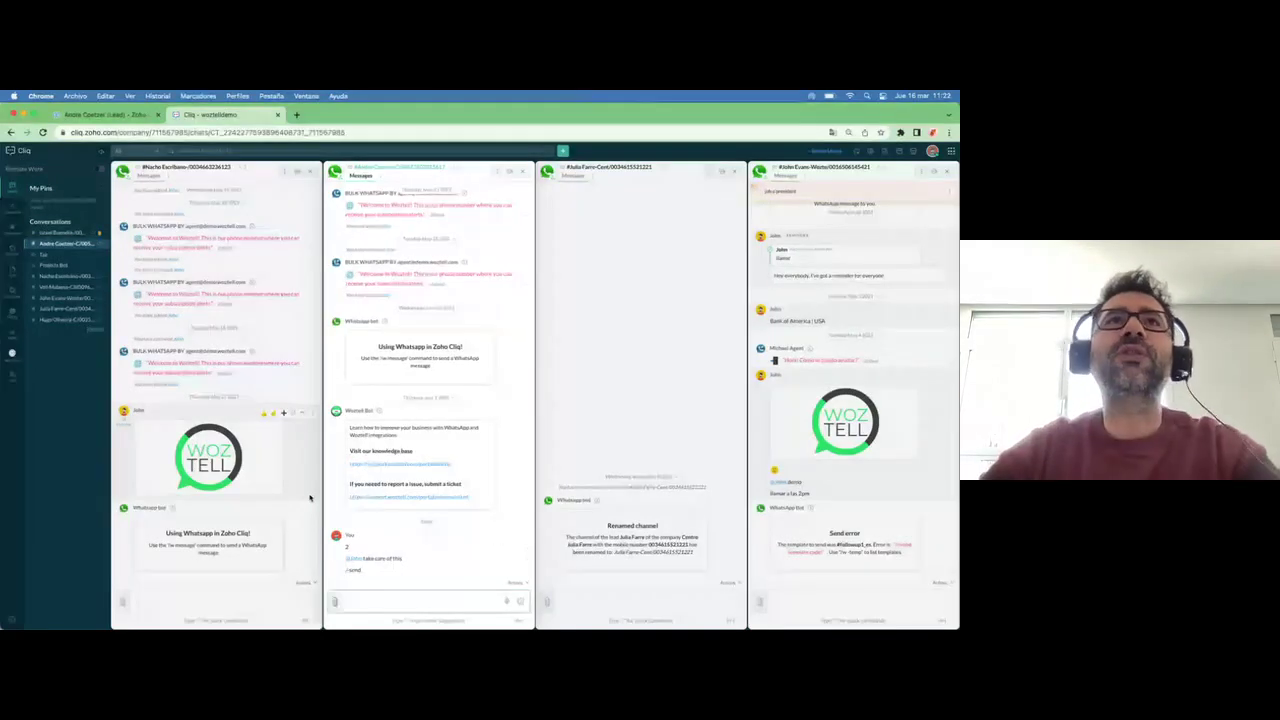
Switch to the Woztell inbox, filter the conversations by the Woztell Partner Demo Webchat channel, and clear the filter
{"action": "key", "text": "ctrl+Up"}
{"action": "left_click", "coordinate": [329, 331]}
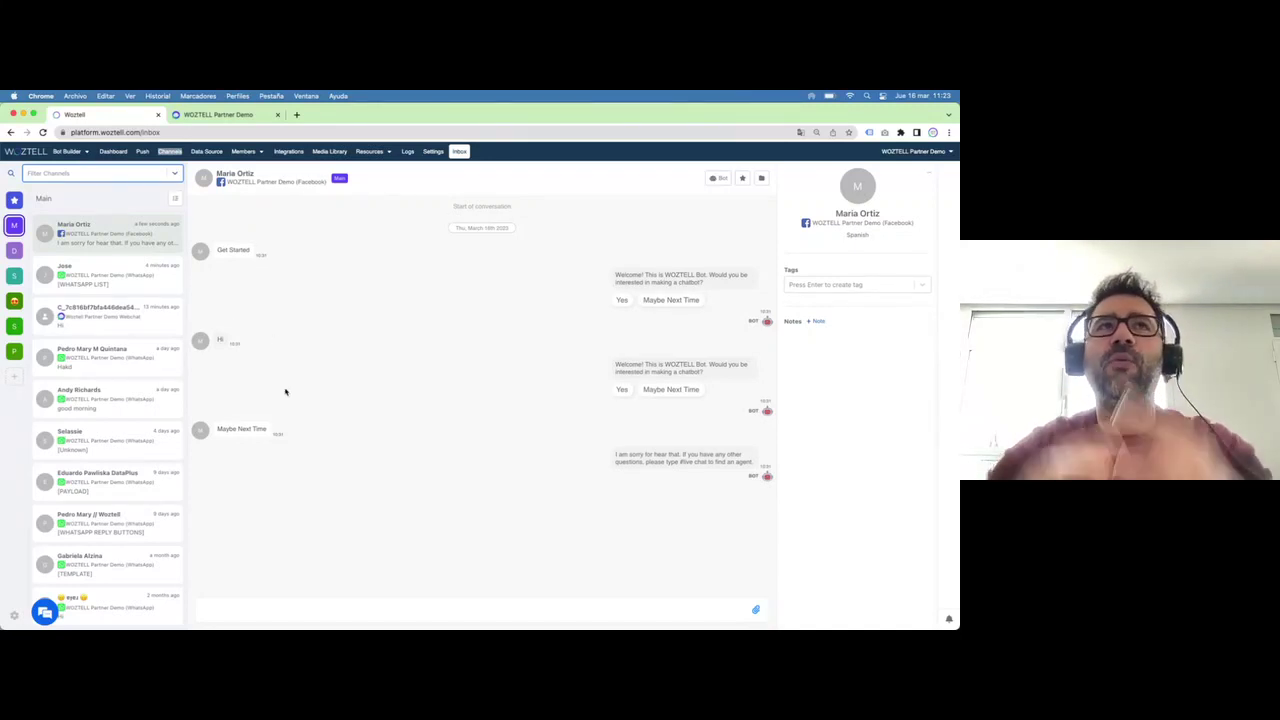
{"action": "left_click", "coordinate": [176, 174]}
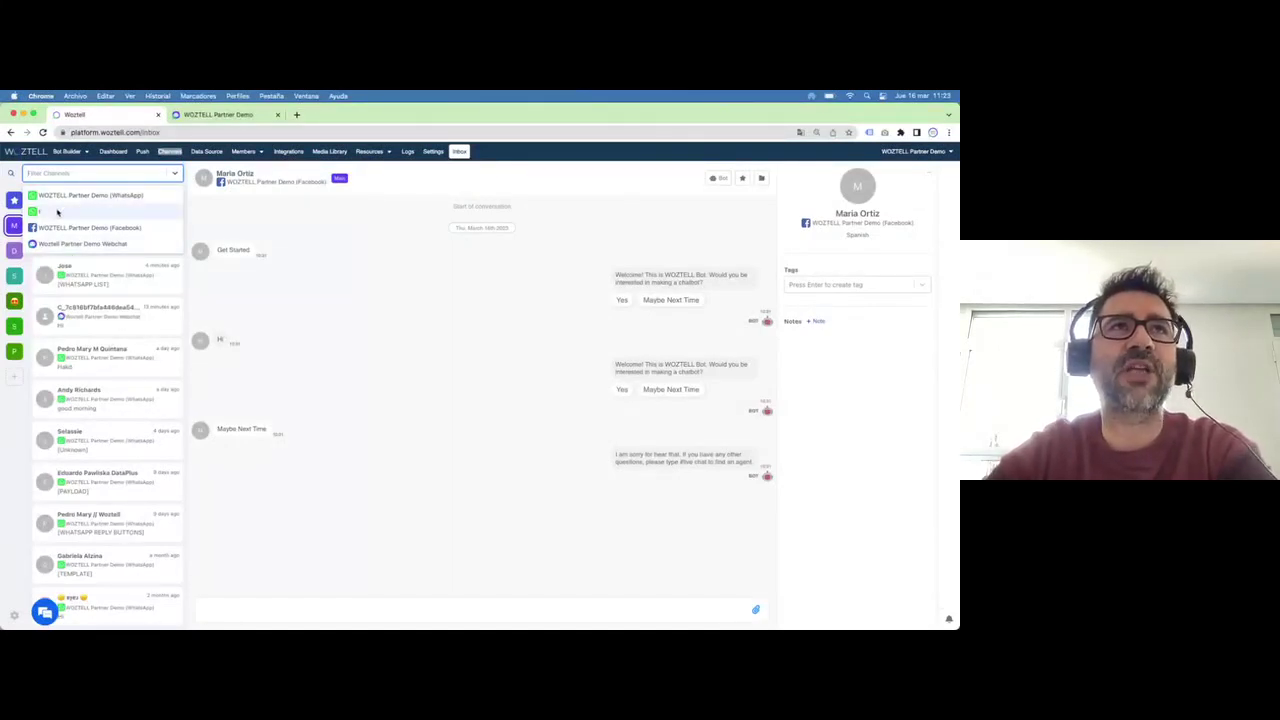
{"action": "left_click", "coordinate": [105, 244]}
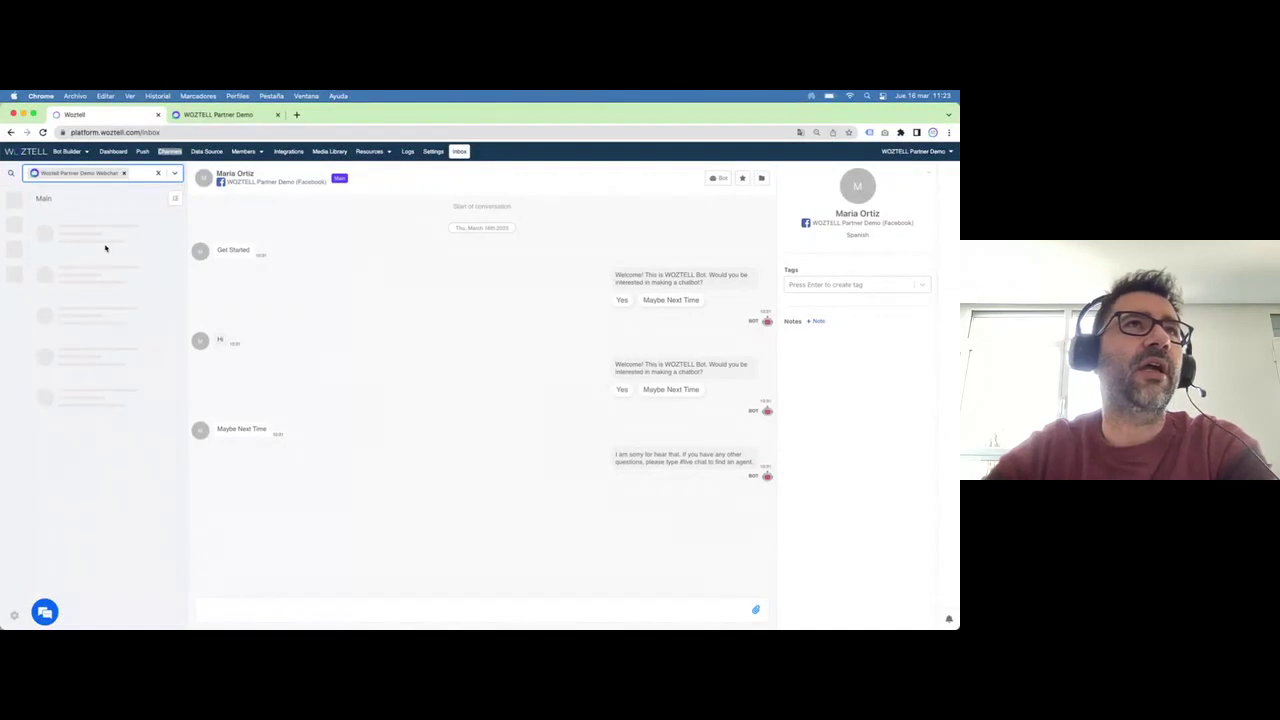
{"action": "left_click", "coordinate": [124, 173]}
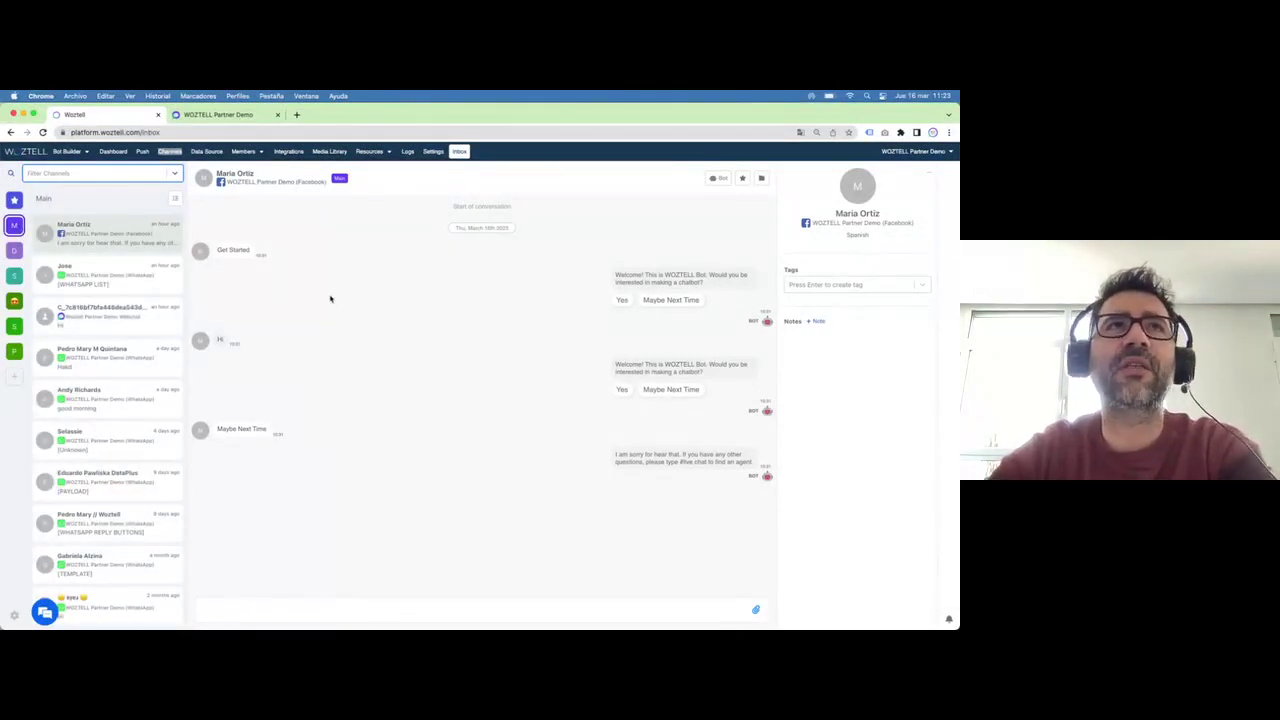
Search the inbox by a partial phone number, close the search and open the second conversation, tagged WHATSAPP LIST
{"action": "type", "text": "34677"}
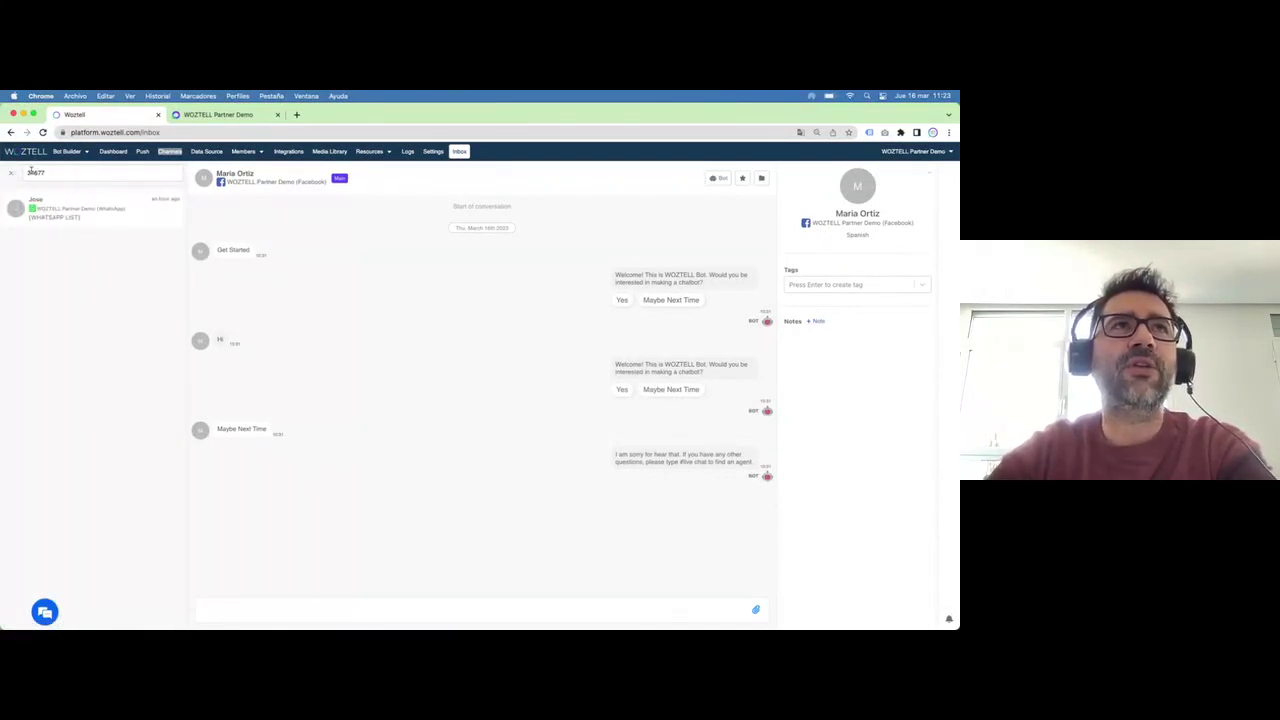
{"action": "left_click", "coordinate": [10, 173]}
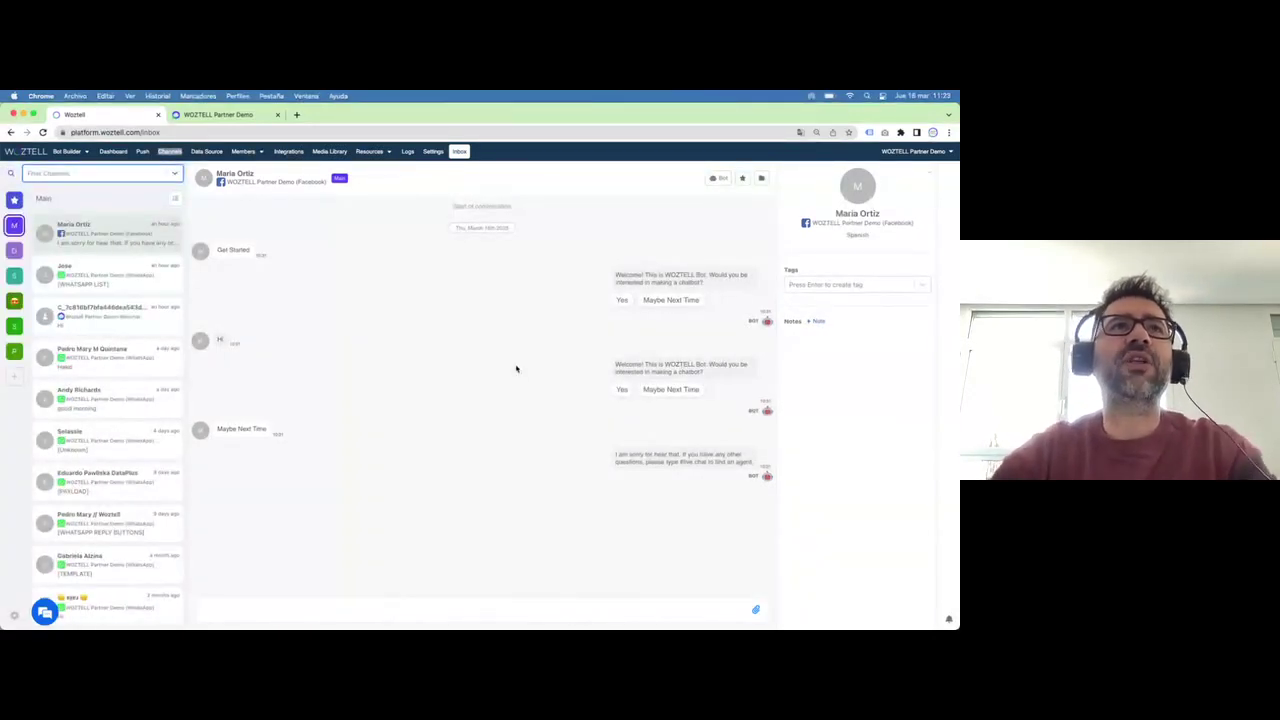
{"action": "left_click", "coordinate": [120, 273]}
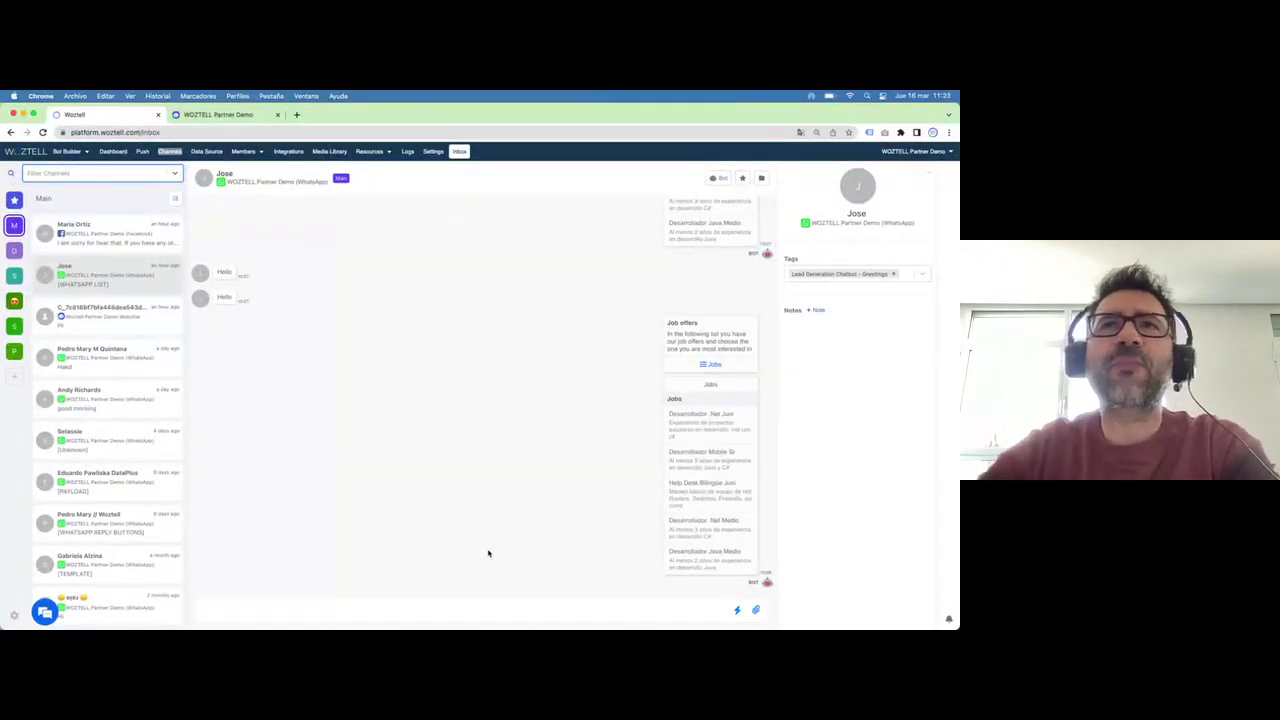
Switch to the WhatsApp Web window and send "Hi" to the Woztell shop chat
{"action": "key", "text": "ctrl+Up"}
{"action": "left_click", "coordinate": [706, 250]}
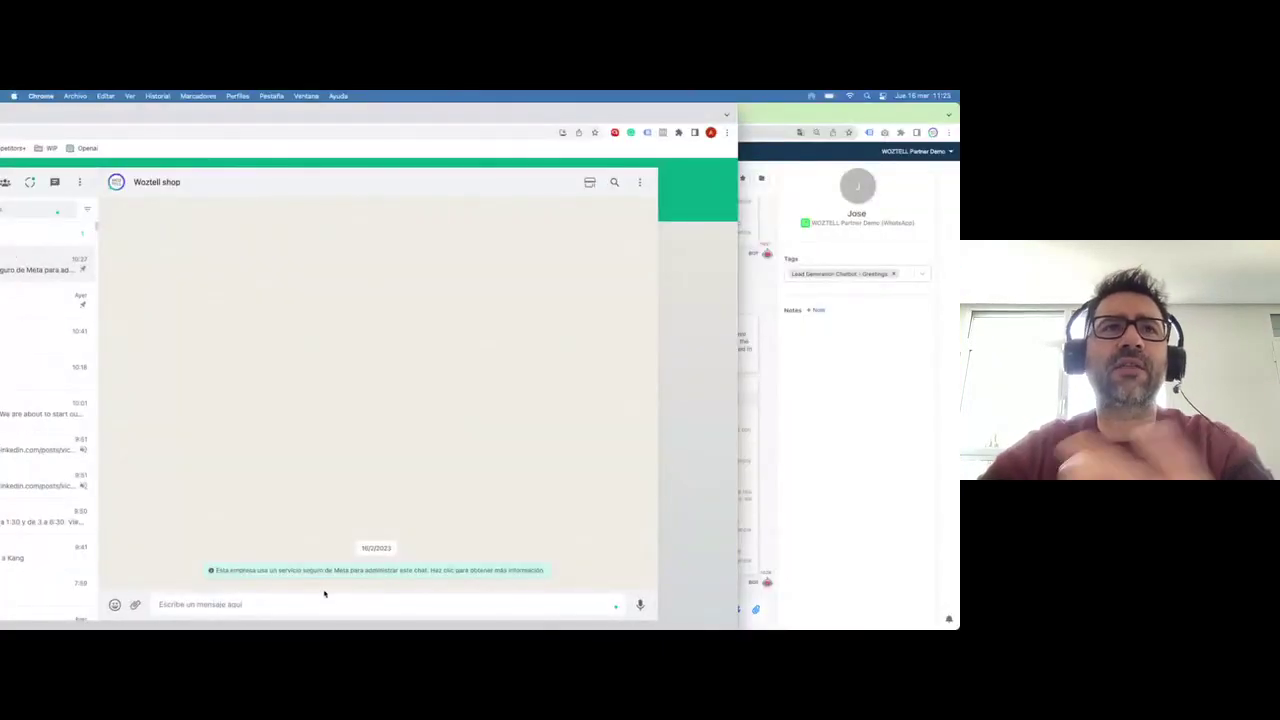
{"action": "type", "text": "Hi"}
{"action": "key", "text": "Return"}
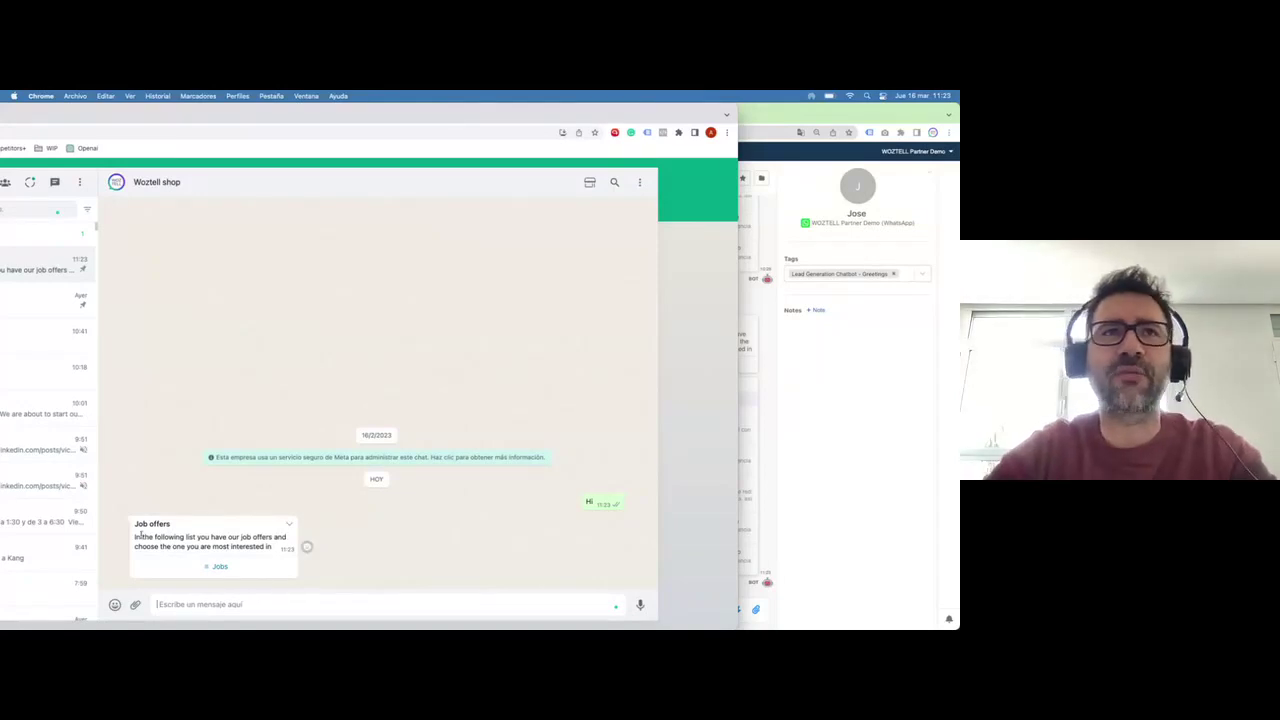
Submit the Help Desk Bilingüe Juni job from the Jobs list and reply "I'm interested" to its offer
{"action": "left_click", "coordinate": [222, 567]}
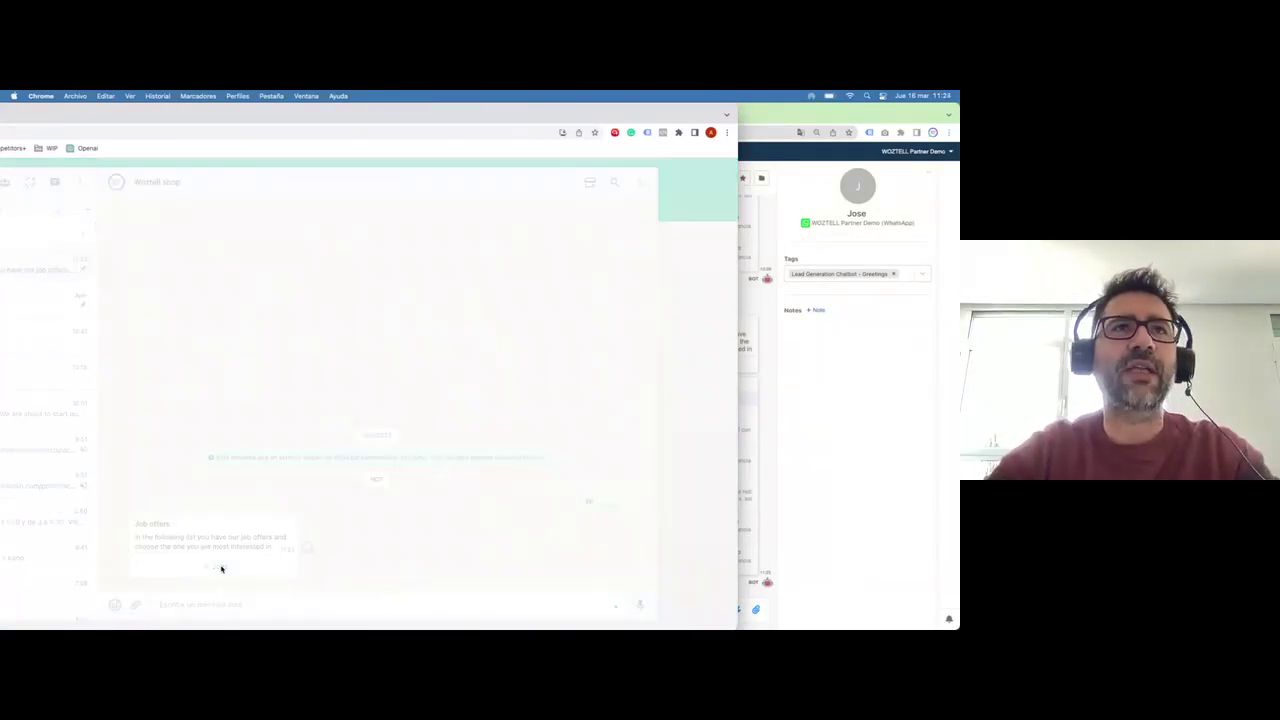
{"action": "left_click", "coordinate": [260, 360]}
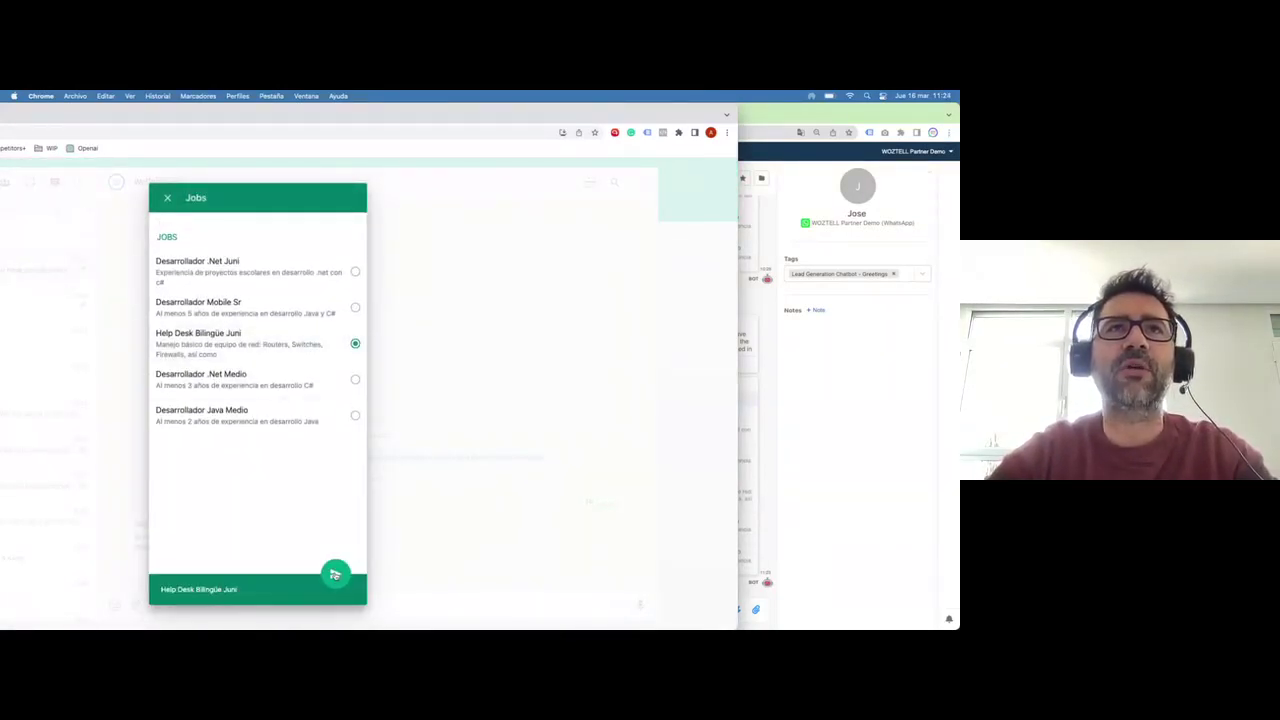
{"action": "left_click", "coordinate": [336, 574]}
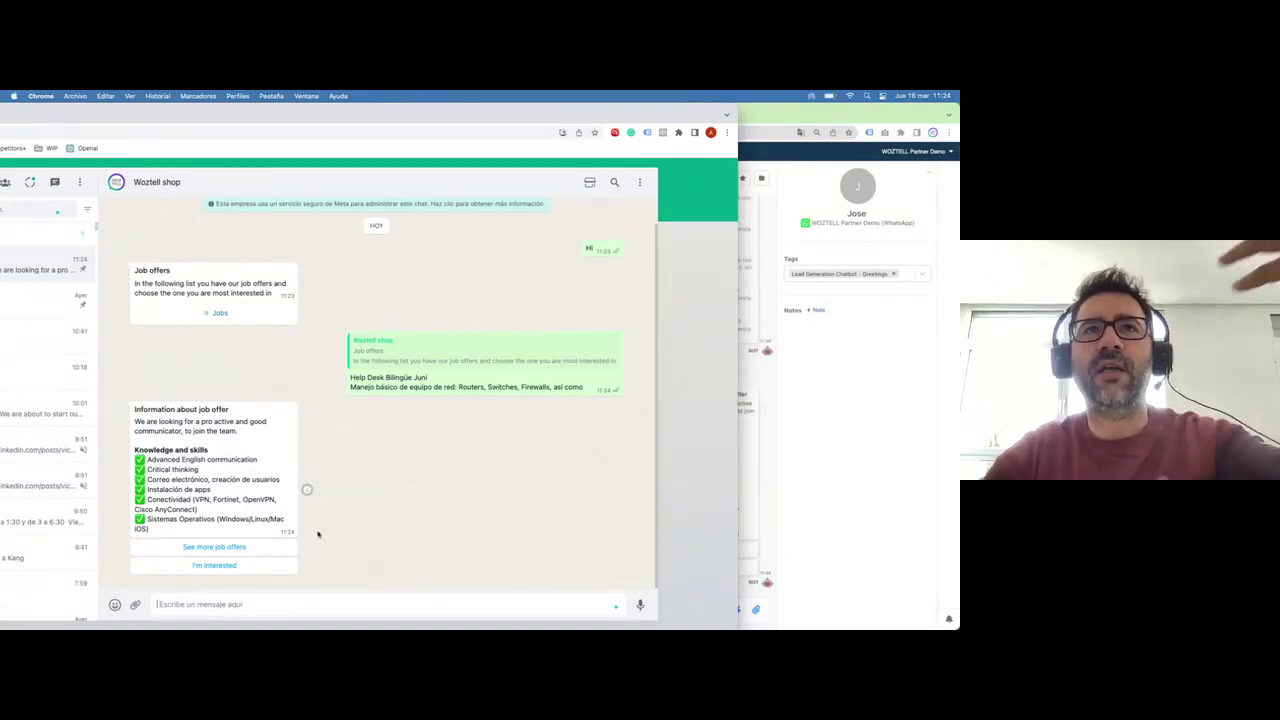
{"action": "left_click", "coordinate": [242, 566]}
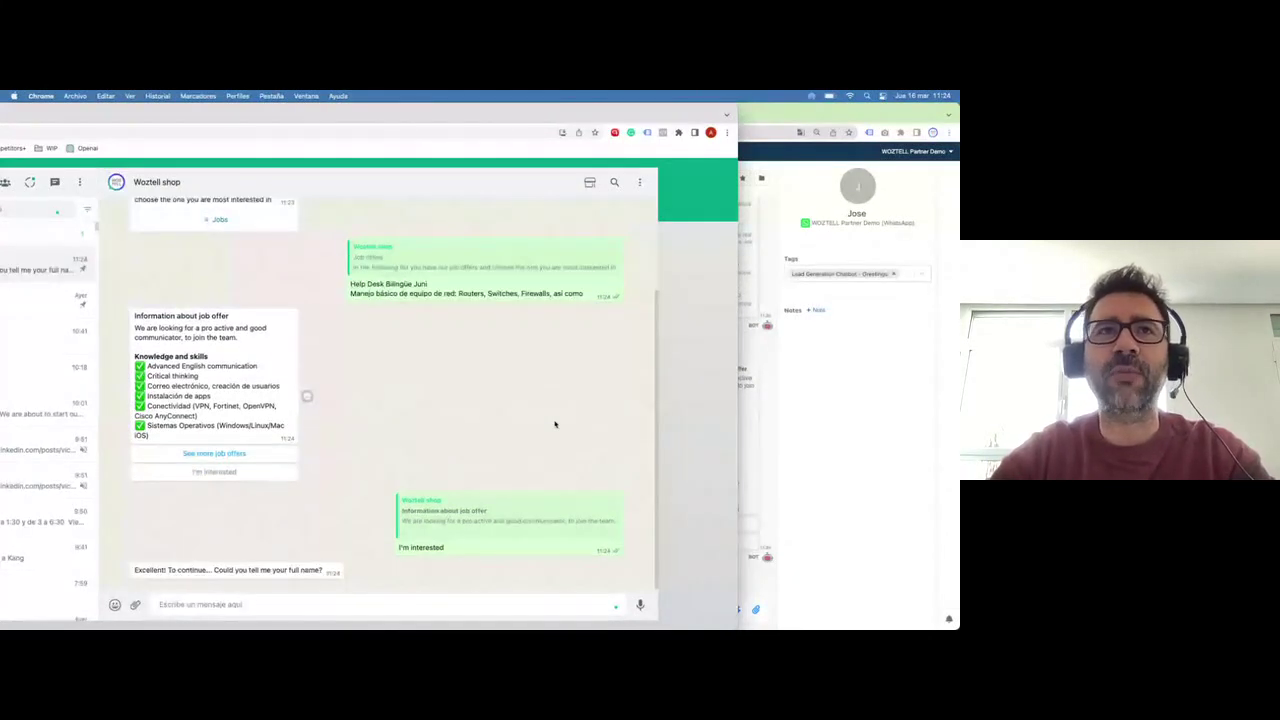
Answer the Woztell shop bot's questions by sending the applicant's name and the e-mail address
{"action": "left_click", "coordinate": [271, 605]}
{"action": "type", "text": "Jose"}
{"action": "key", "text": "Return"}
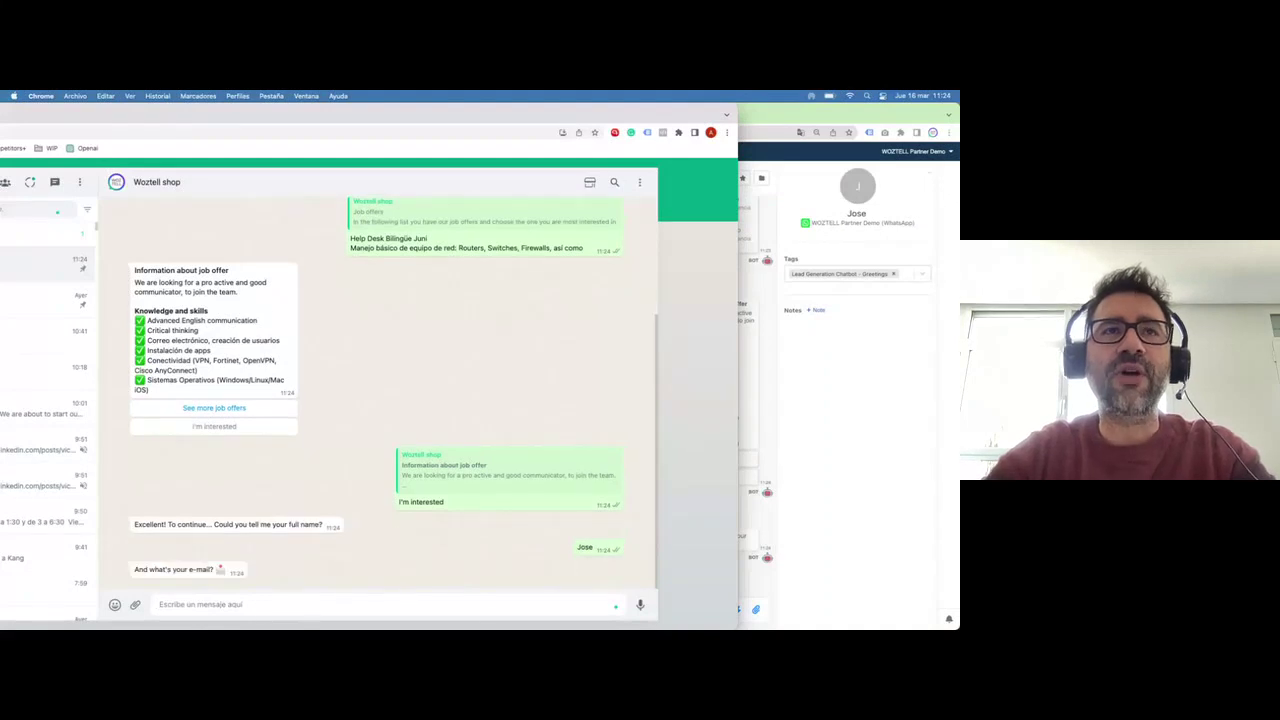
{"action": "type", "text": "email"}
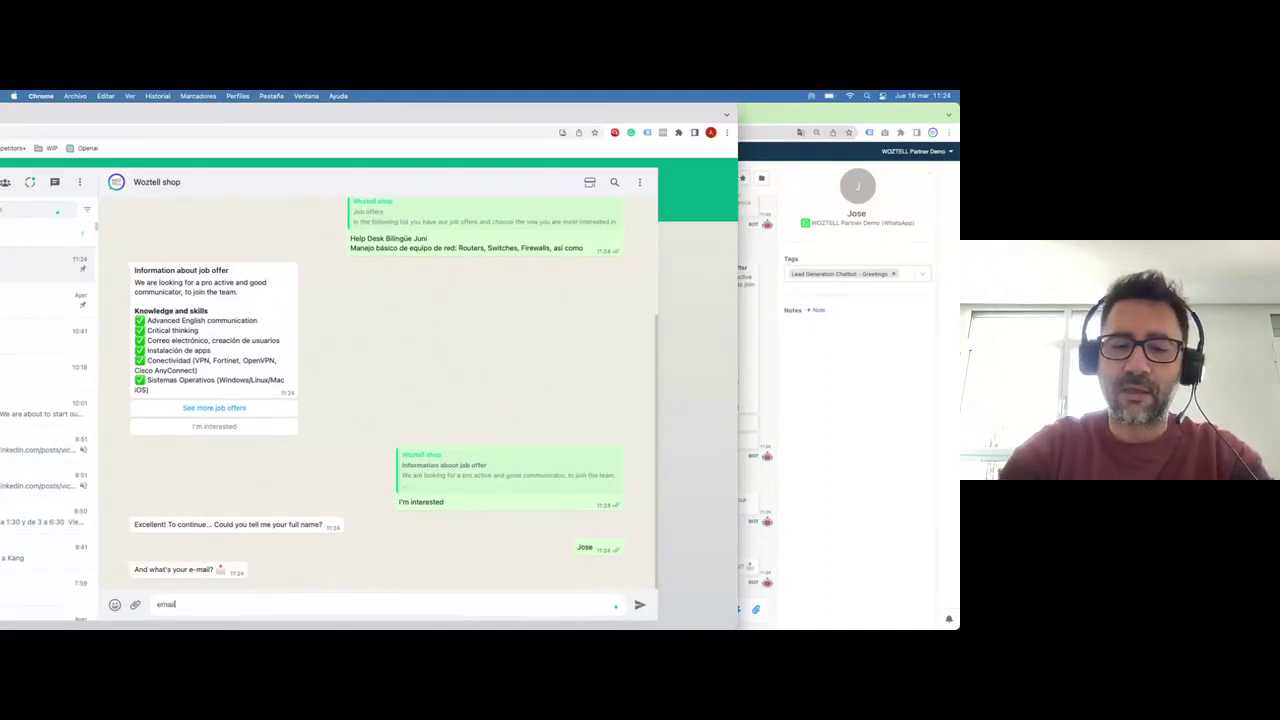
{"action": "type", "text": "@wmail.com"}
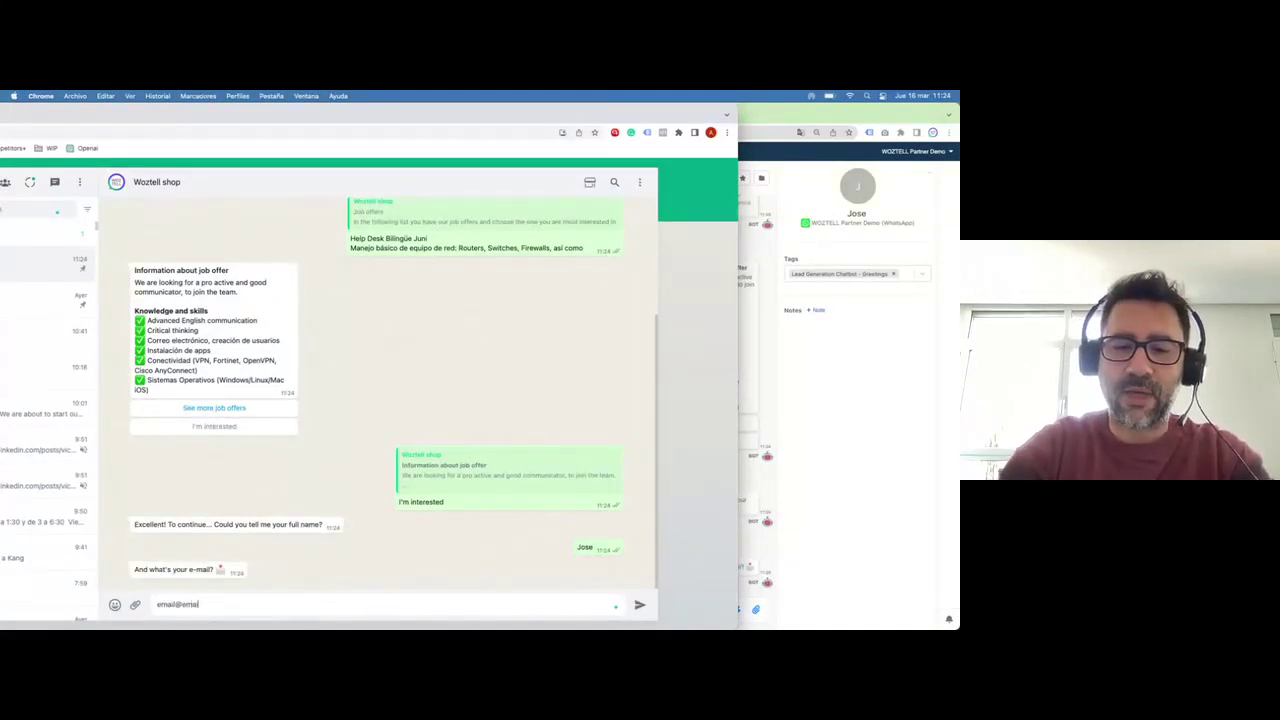
{"action": "key", "text": "Return"}
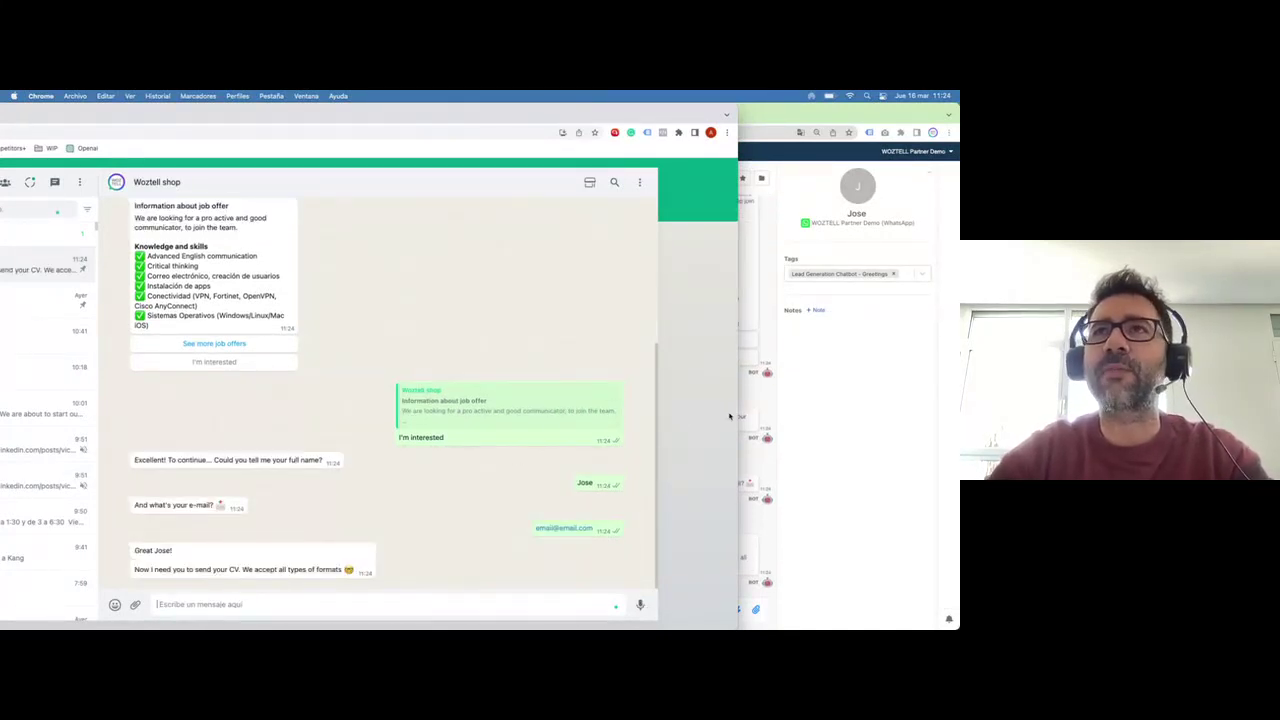
Move the WhatsApp Web window aside and review the same job-offer conversation in the Woztell inbox, comparing it with the WhatsApp chat
{"action": "left_click_drag", "start_coordinate": [736, 409], "coordinate": [606, 409]}
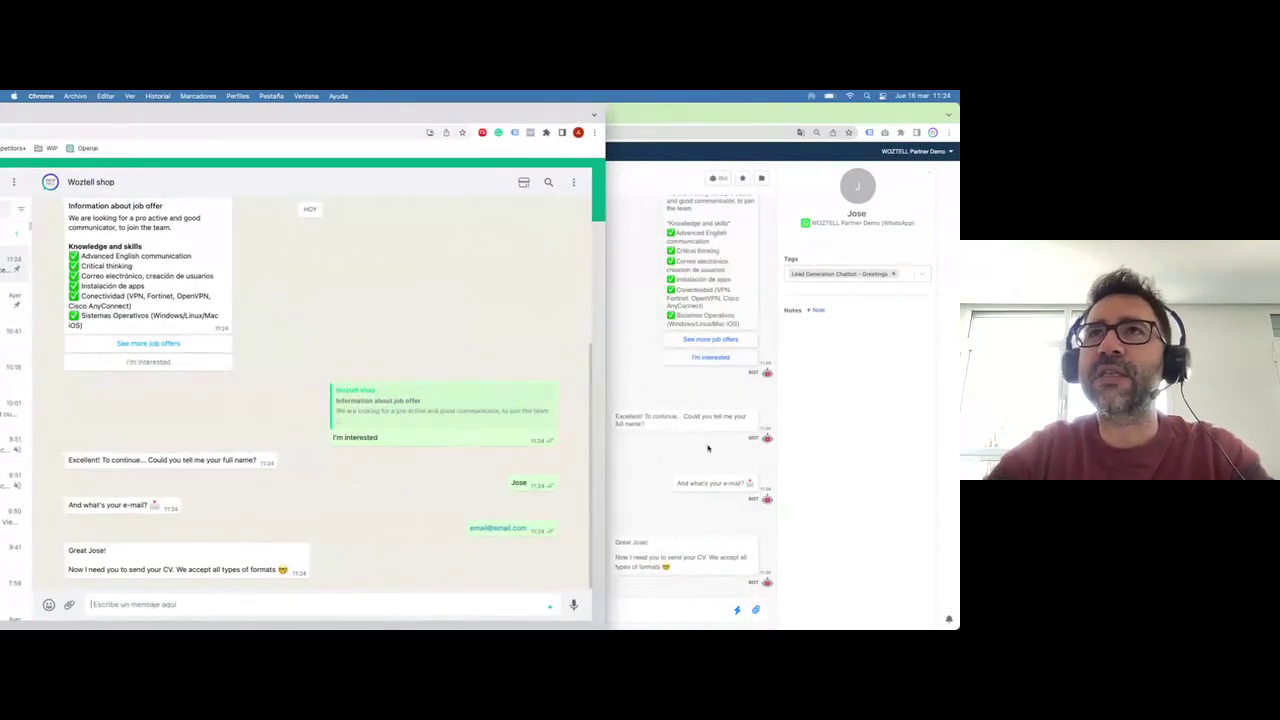
{"action": "left_click", "coordinate": [846, 457]}
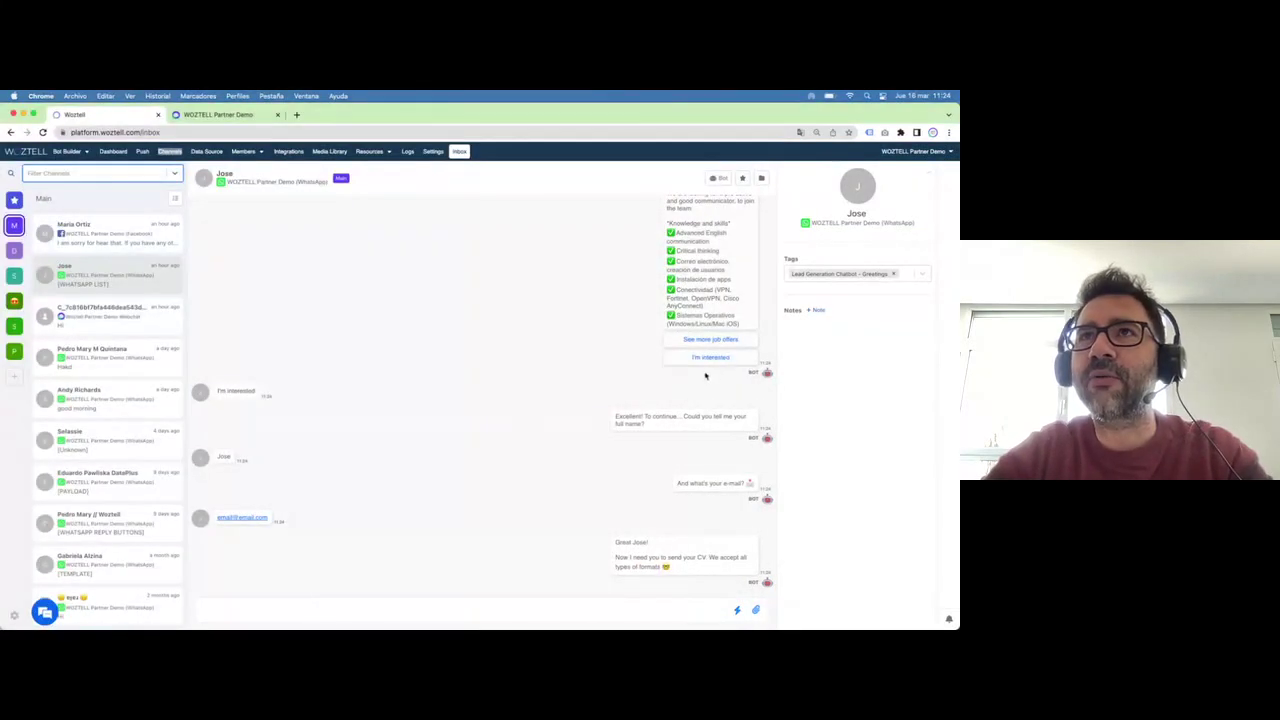
{"action": "scroll", "coordinate": [670, 412], "scroll_direction": "up", "scroll_amount": 10}
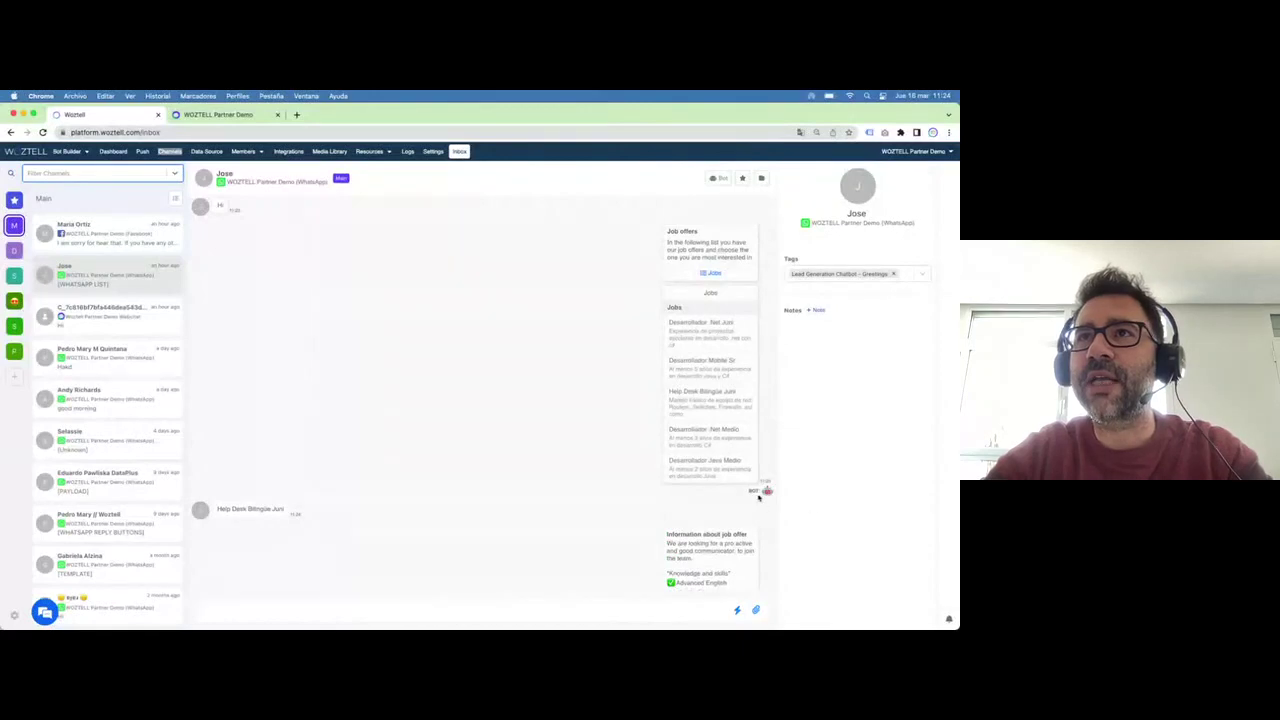
{"action": "scroll", "coordinate": [732, 532], "scroll_direction": "down", "scroll_amount": 5}
{"action": "scroll", "coordinate": [732, 532], "scroll_direction": "down", "scroll_amount": 1}
{"action": "key", "text": "ctrl+Up"}
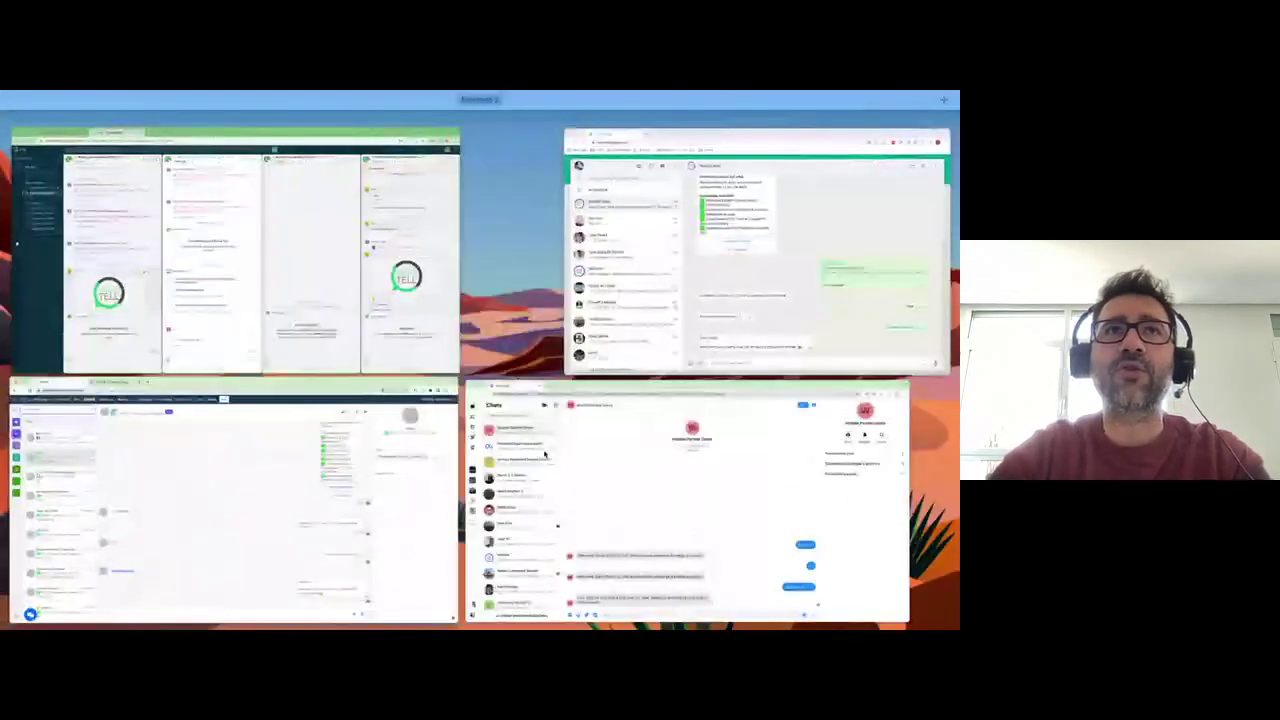
{"action": "left_click", "coordinate": [698, 323]}
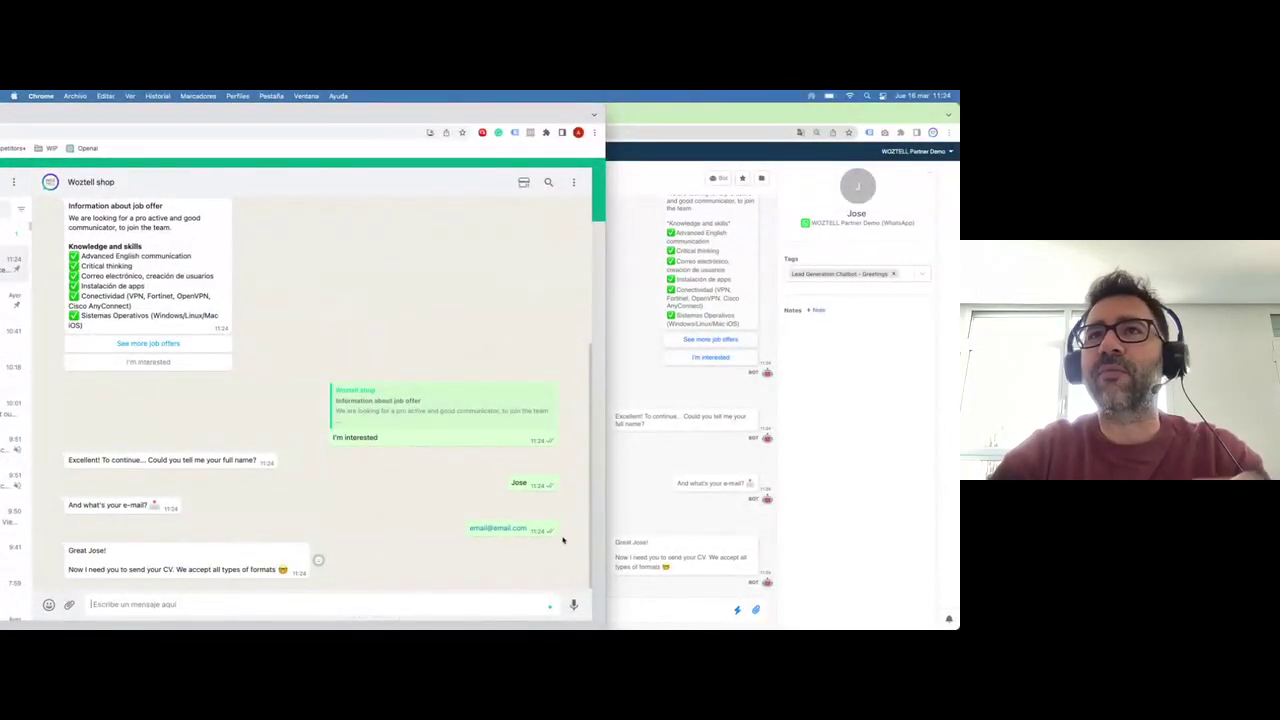
{"action": "left_click", "coordinate": [858, 452]}
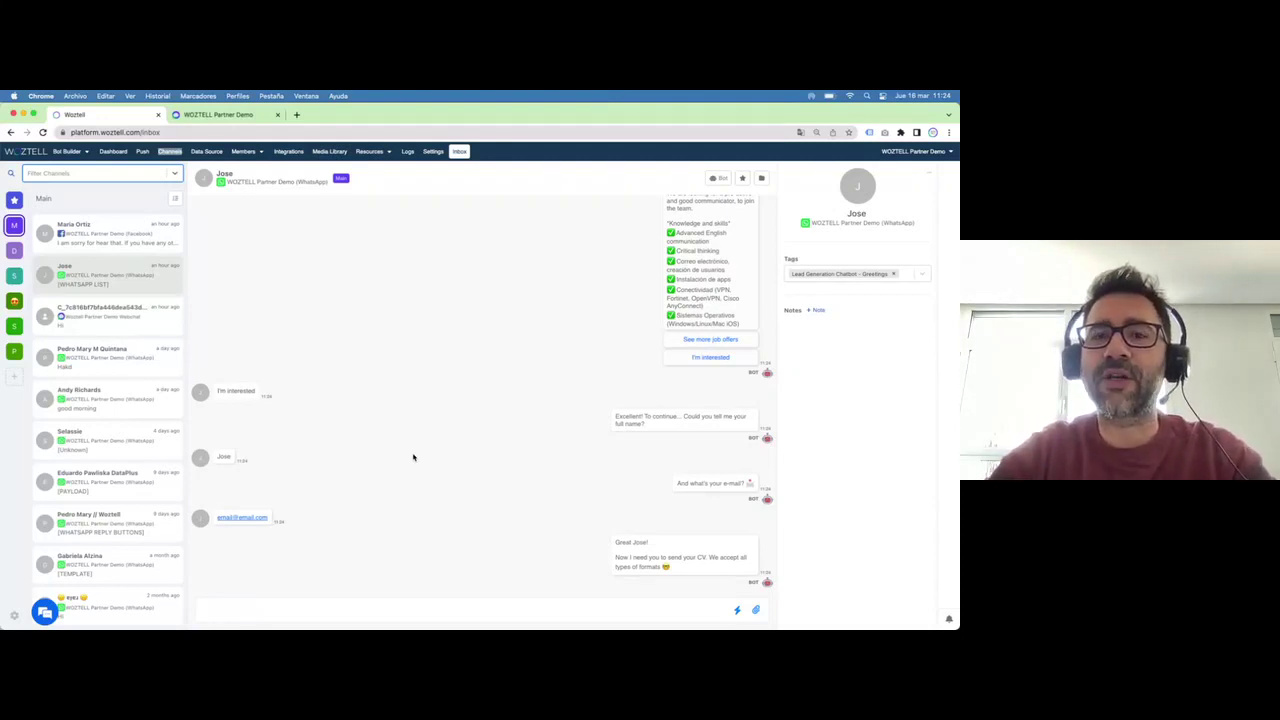
Switch the inbox conversation from Bot to Live Chat, send "Hello", and check its delivery in WhatsApp Web
{"action": "left_click", "coordinate": [716, 180]}
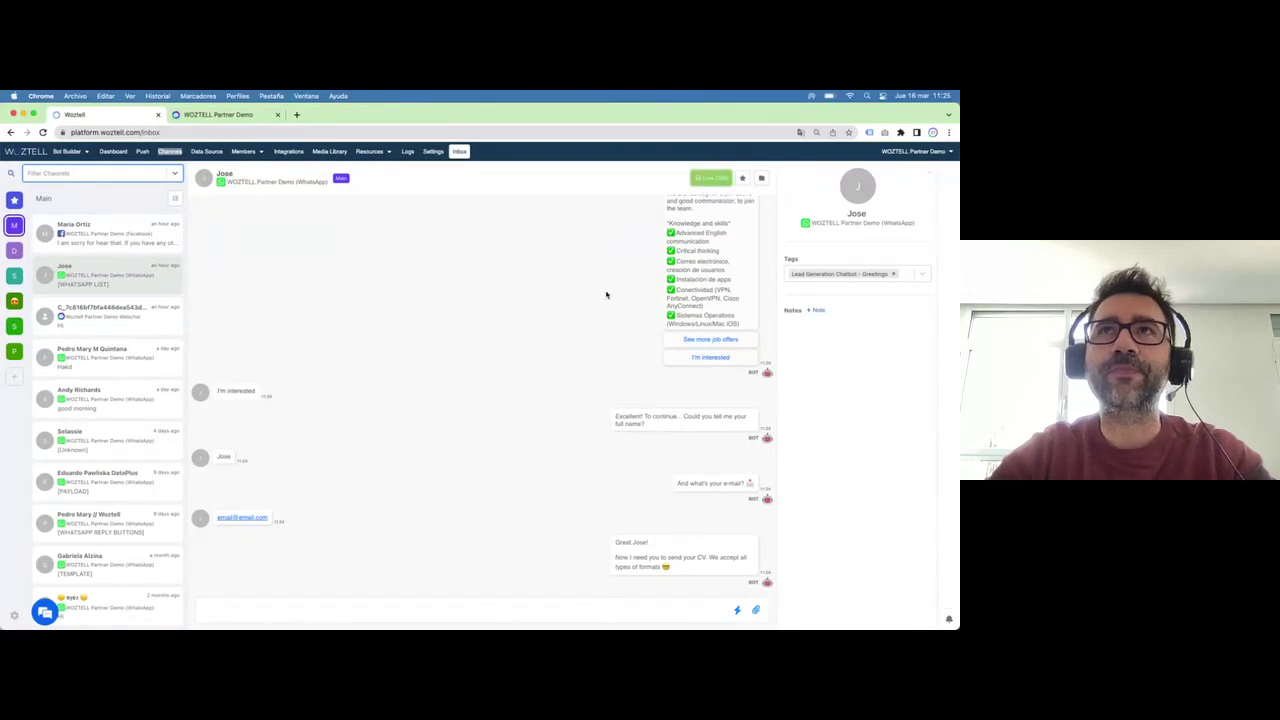
{"action": "left_click", "coordinate": [332, 605]}
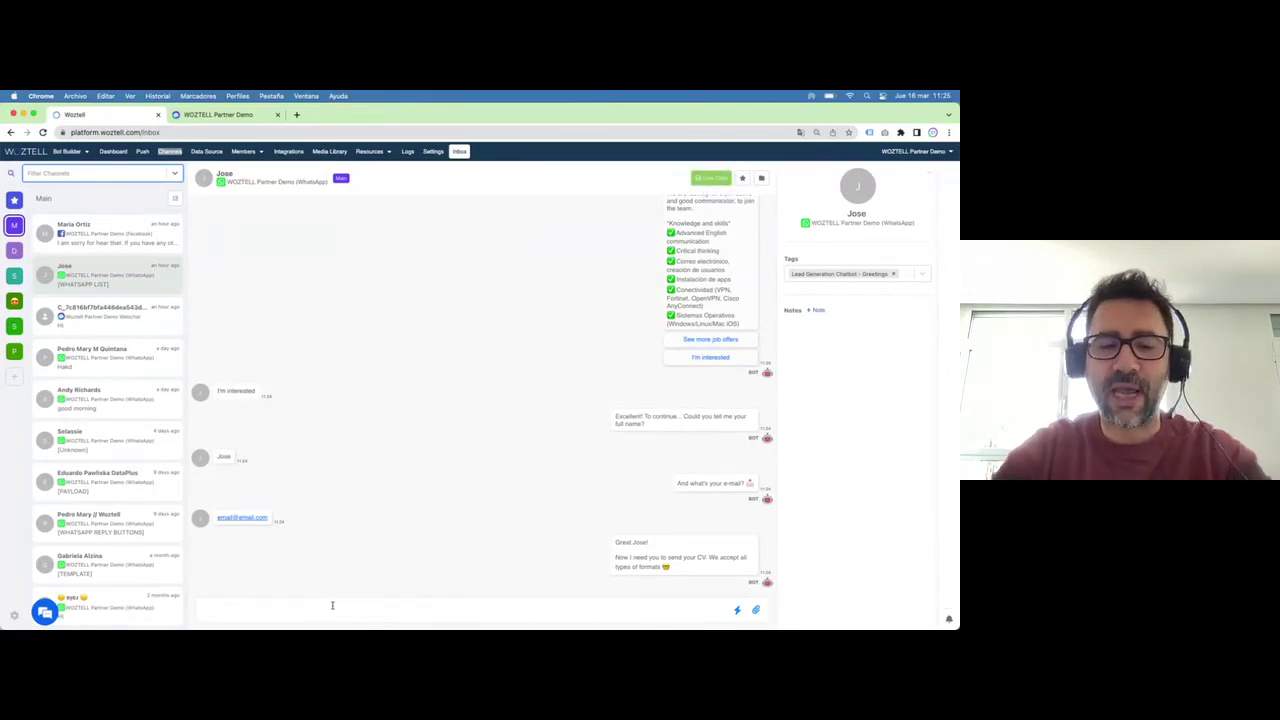
{"action": "key", "text": "Return"}
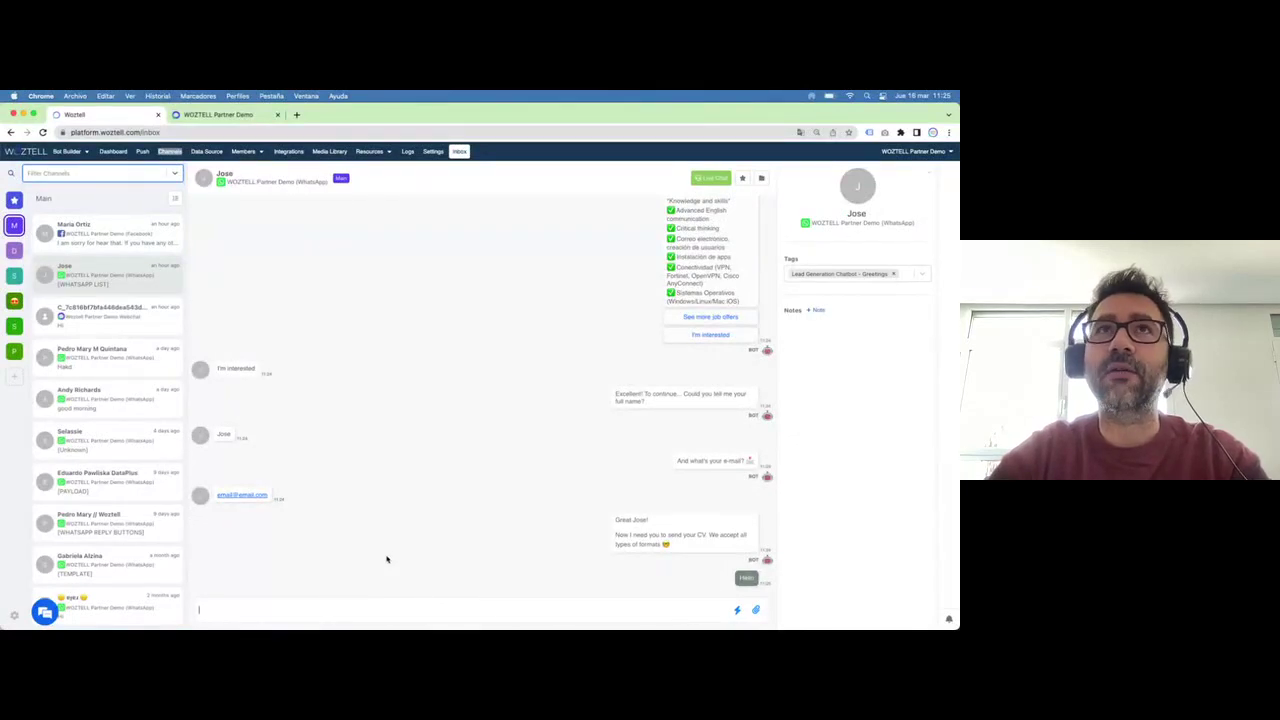
{"action": "key", "text": "ctrl+Up"}
{"action": "key", "text": "ctrl+Up"}
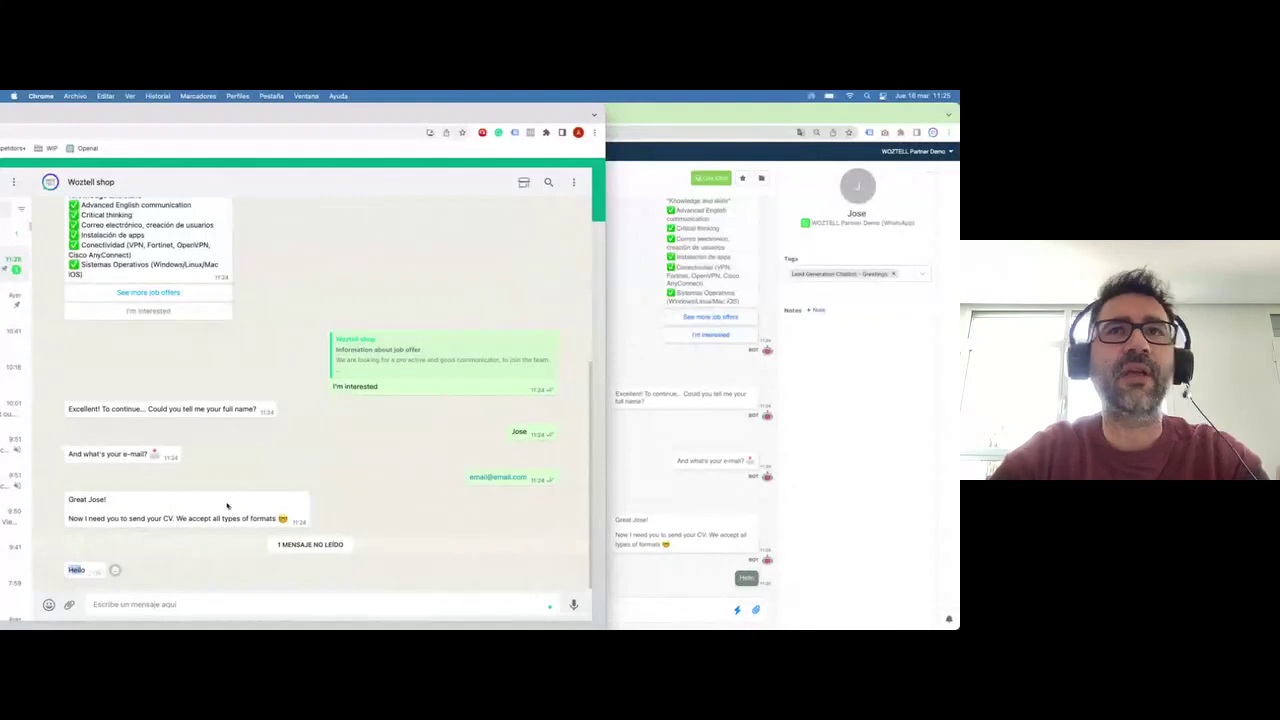
Return to the Woztell inbox, send a message giving the agent's first name and asking "how can I help you", and check it in WhatsApp Web
{"action": "left_click", "coordinate": [873, 420]}
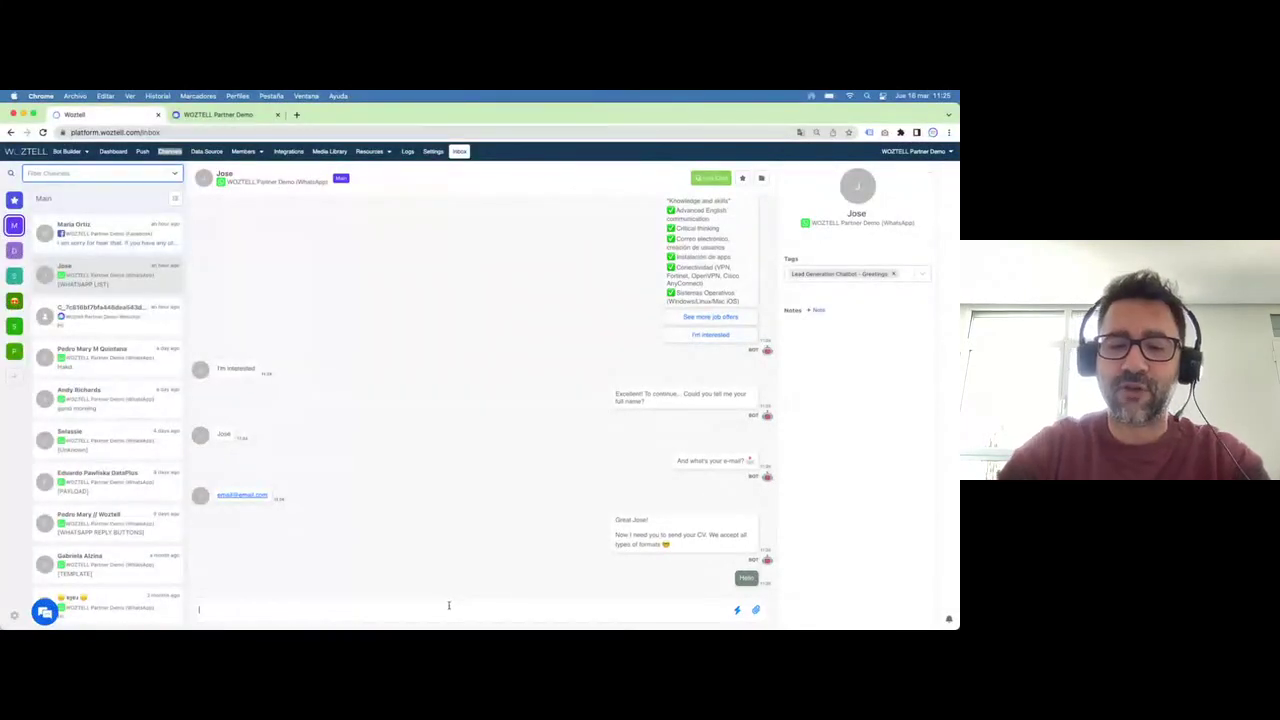
{"action": "type", "text": "Pepe"}
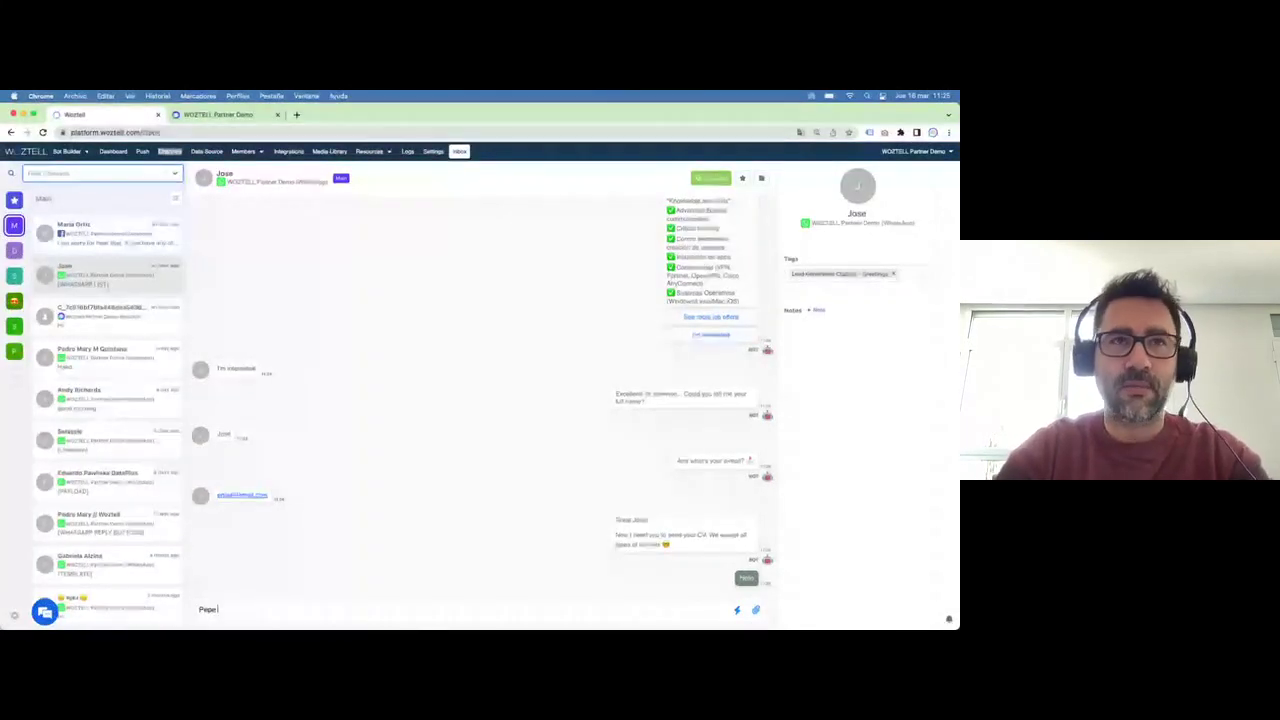
{"action": "type", "text": " here, how"}
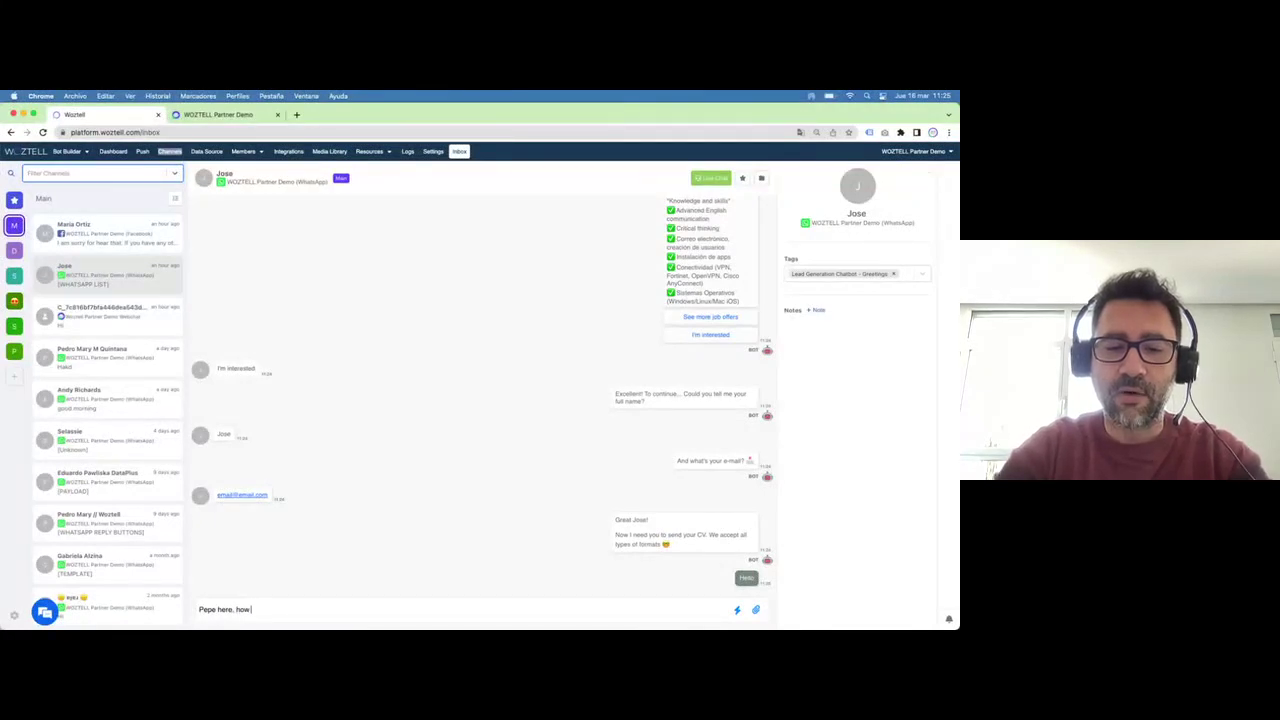
{"action": "type", "text": " can I help you?"}
{"action": "key", "text": "Return"}
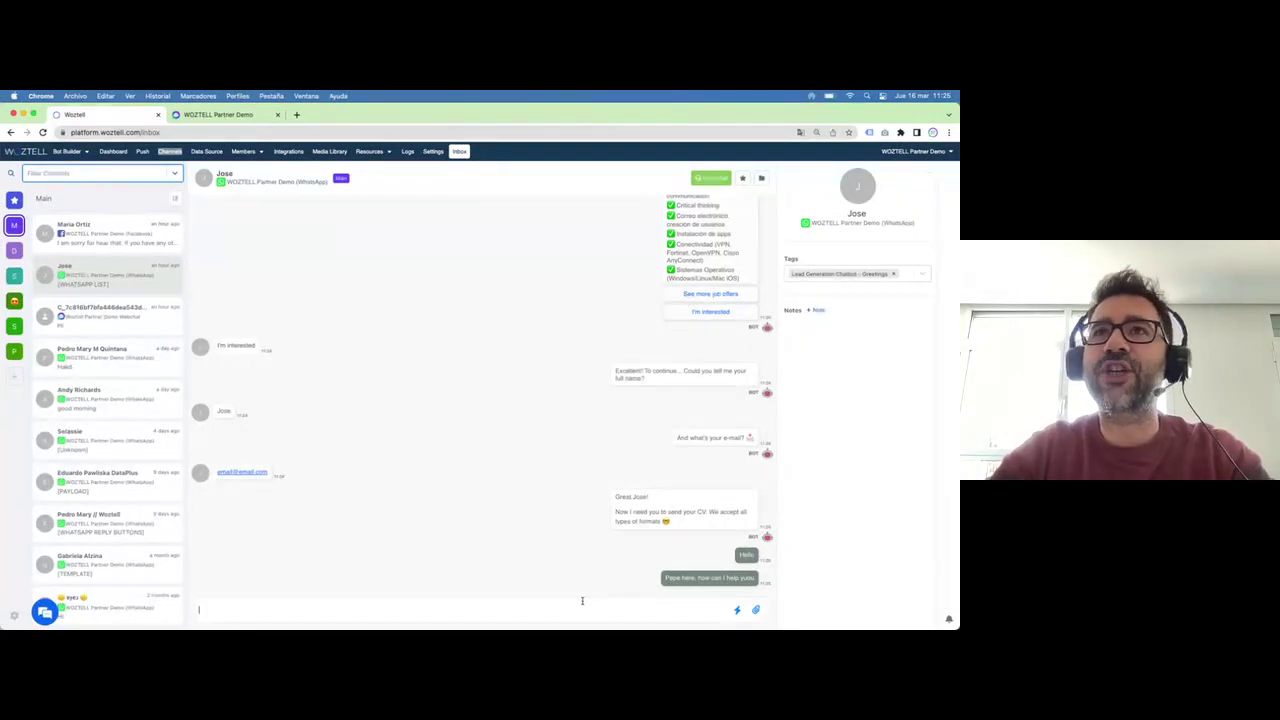
{"action": "key", "text": "ctrl+Up"}
{"action": "left_click", "coordinate": [745, 340]}
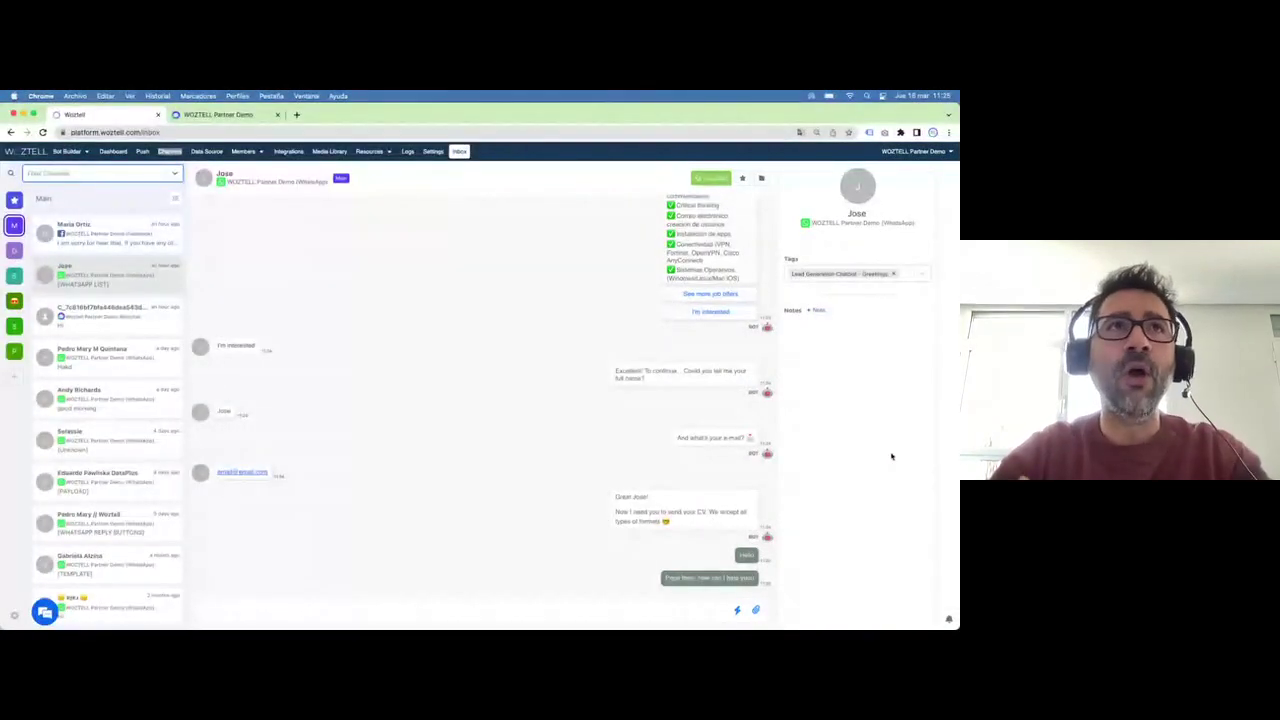
Open the Woztell Partner Demo Webchat conversation in the inbox and send "Hello, I'm interested" from the webchat page
{"action": "left_click", "coordinate": [115, 314]}
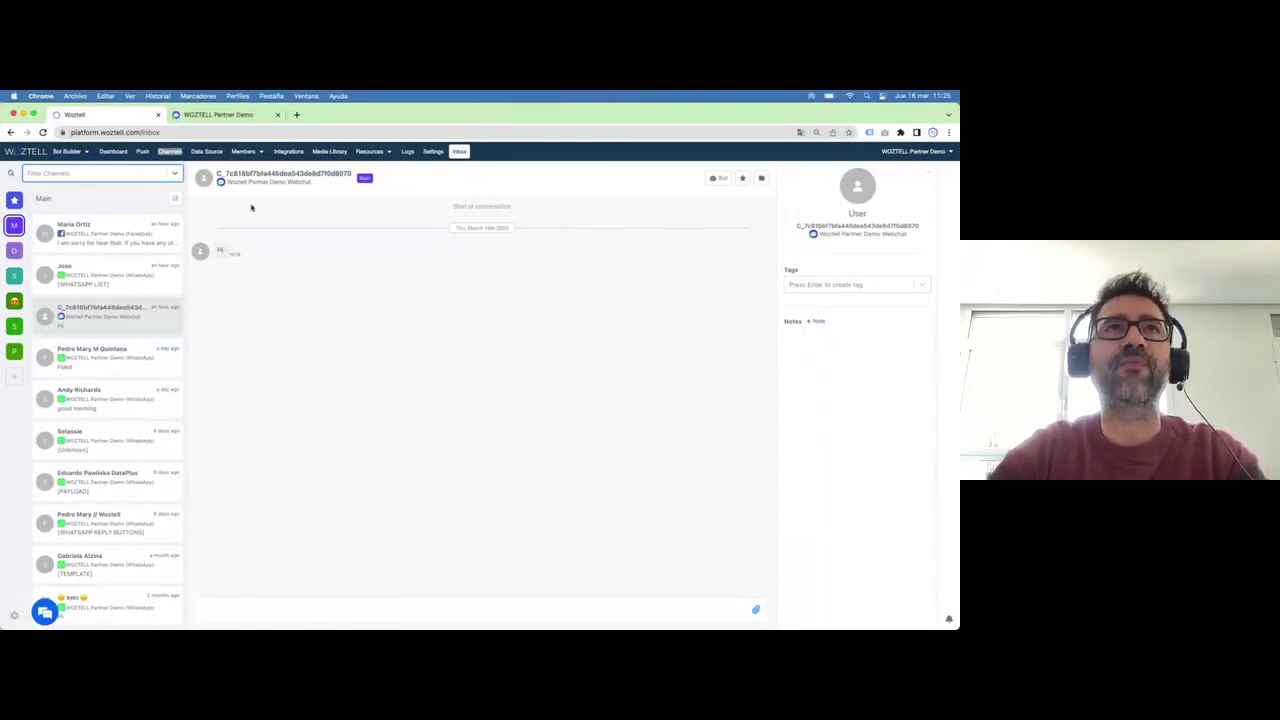
{"action": "left_click", "coordinate": [215, 114]}
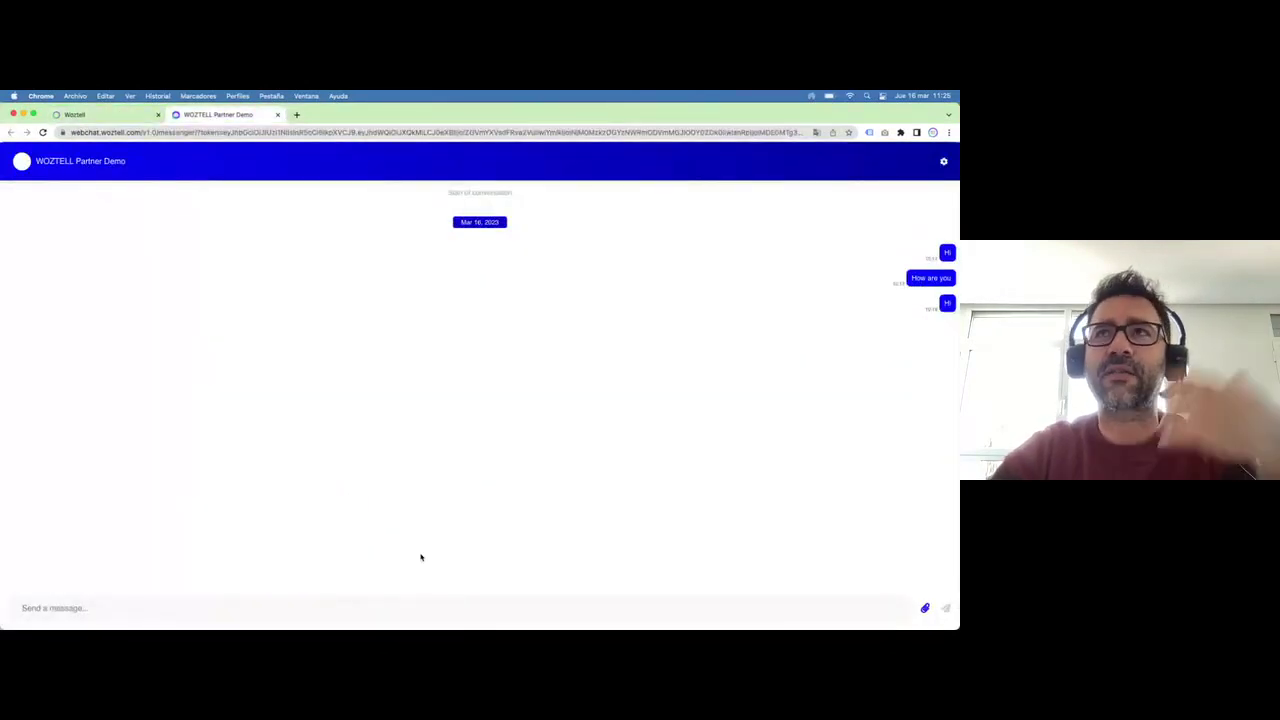
{"action": "left_click", "coordinate": [259, 607]}
{"action": "type", "text": "Hello, "}
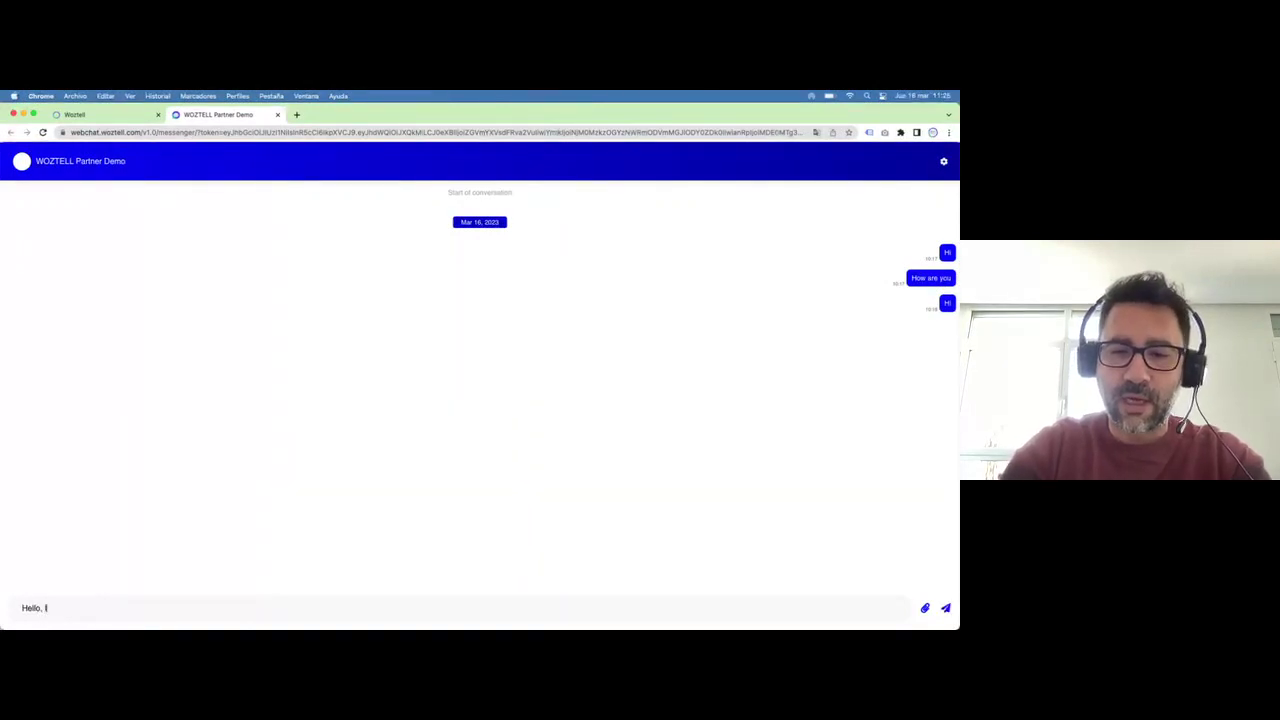
{"action": "type", "text": "I'm interest"}
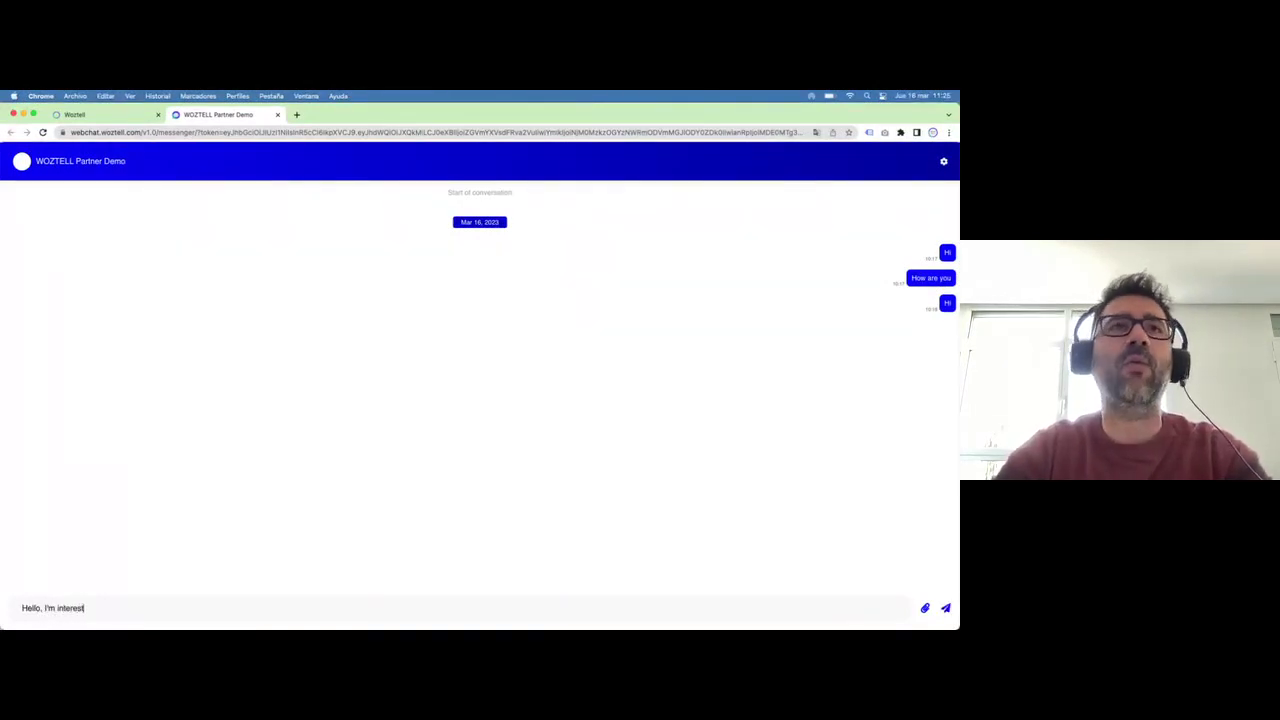
{"action": "type", "text": "ed"}
{"action": "key", "text": "Return"}
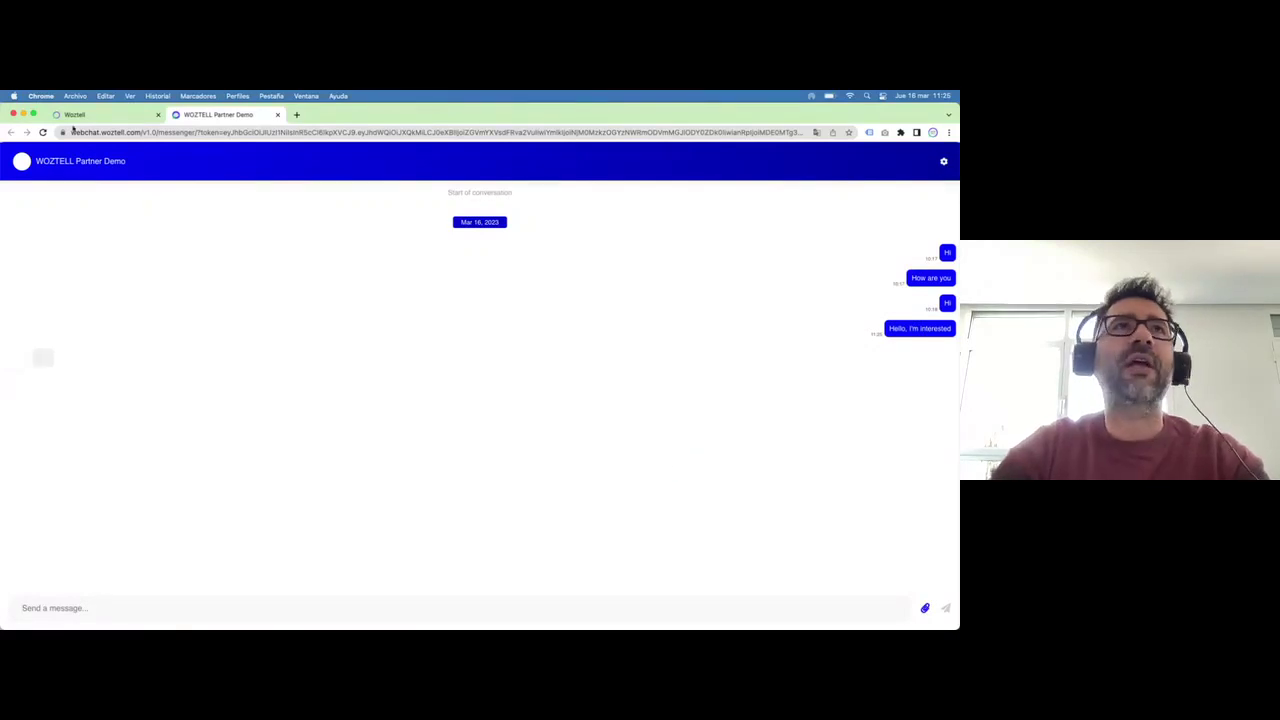
Reply to the webchat visitor from the Woztell inbox with "Hi, I'm" plus the agent's first name, and check it on the webchat page
{"action": "left_click", "coordinate": [80, 114]}
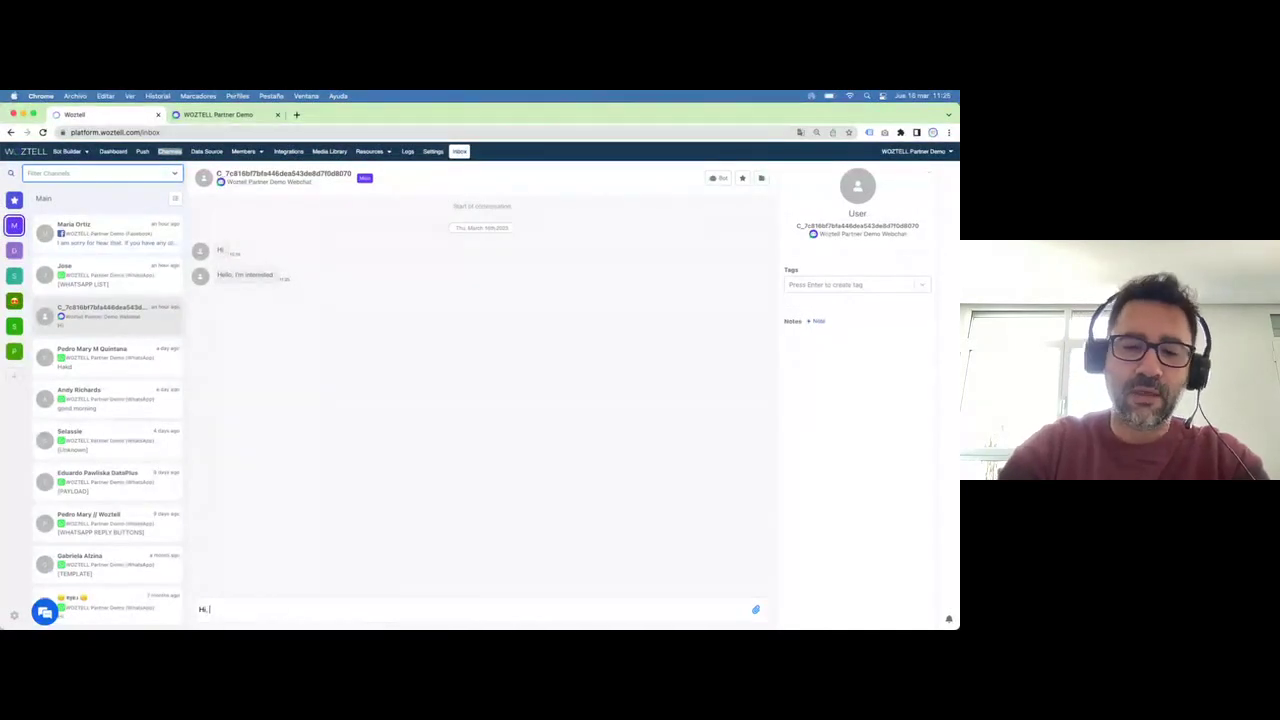
{"action": "type", "text": "ose"}
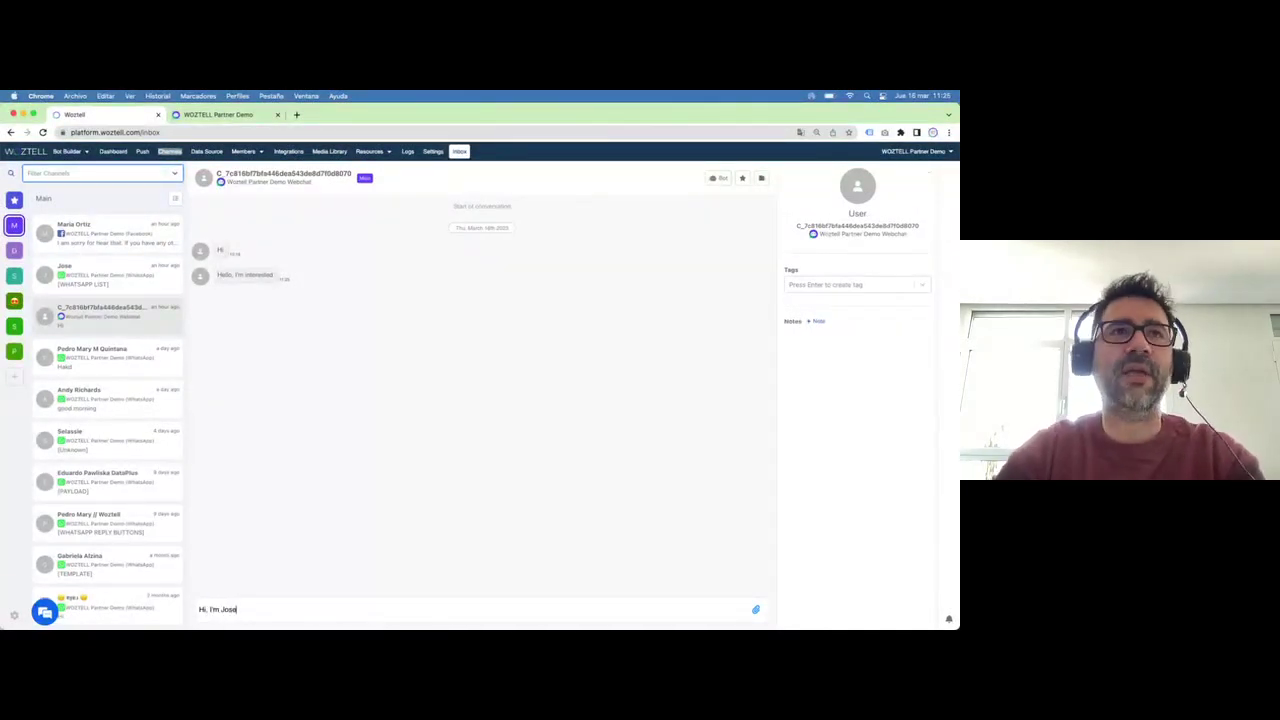
{"action": "key", "text": "Return"}
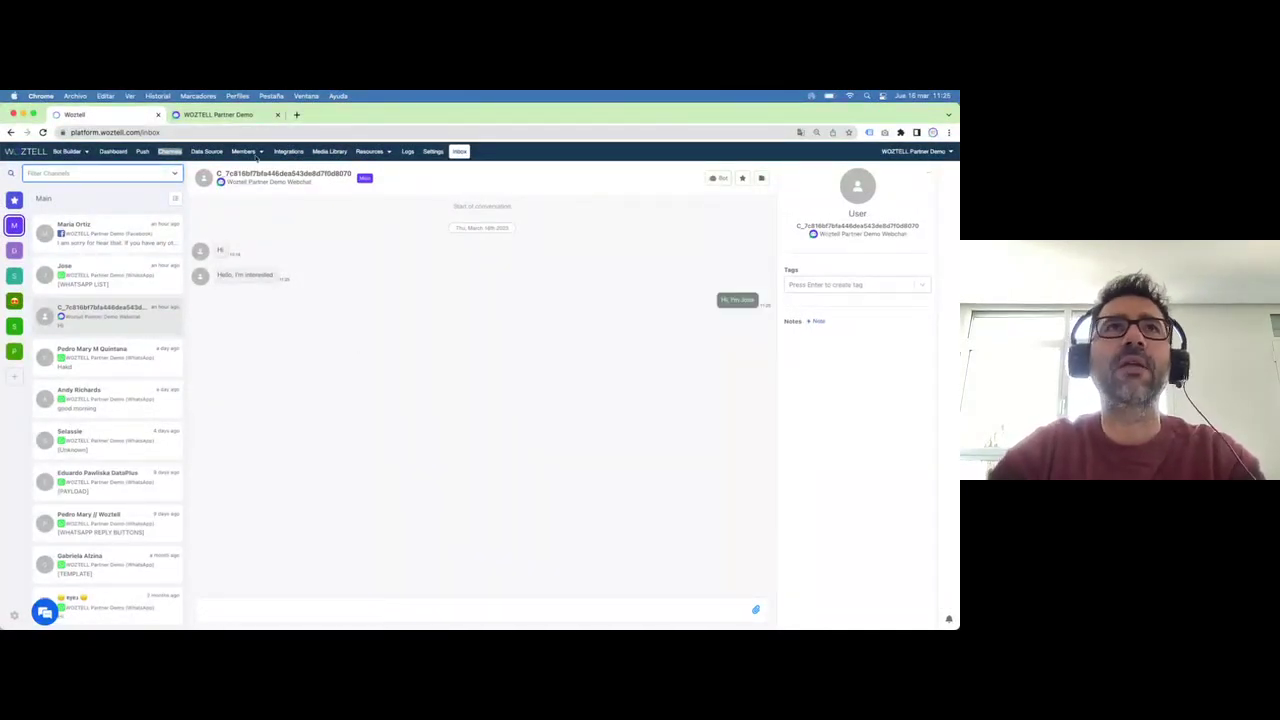
{"action": "left_click", "coordinate": [200, 115]}
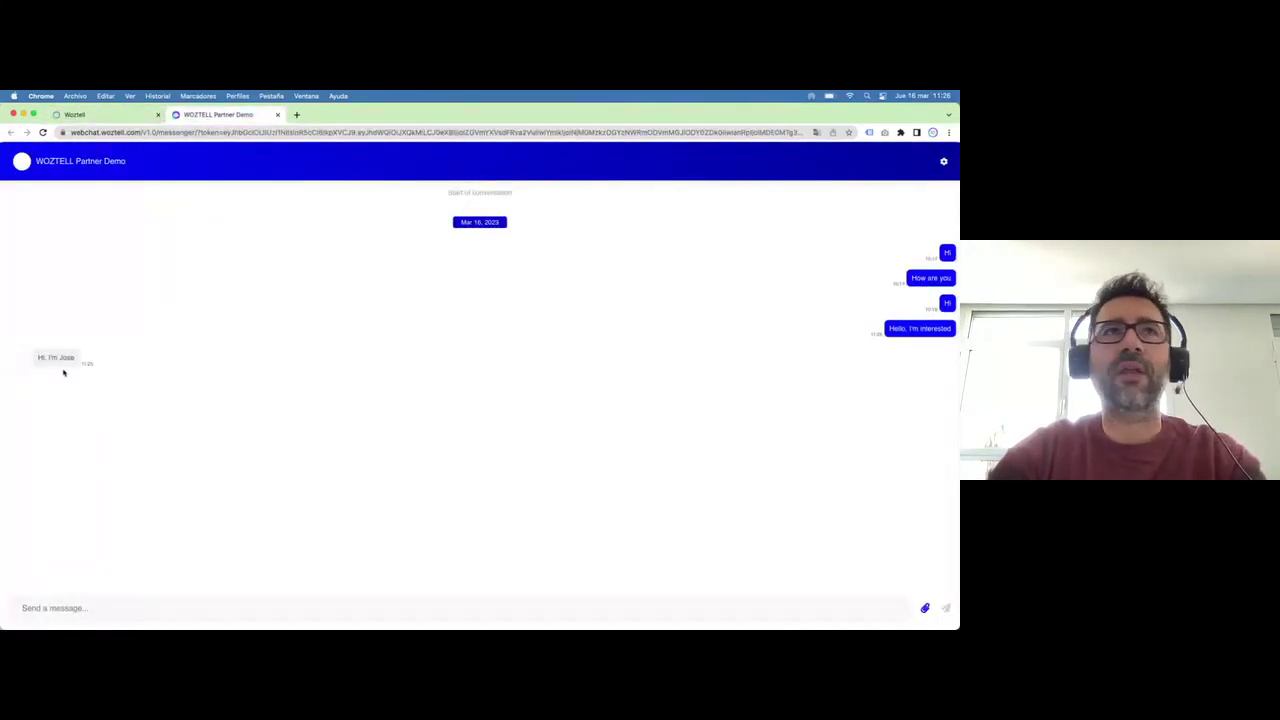
{"action": "left_click", "coordinate": [70, 114]}
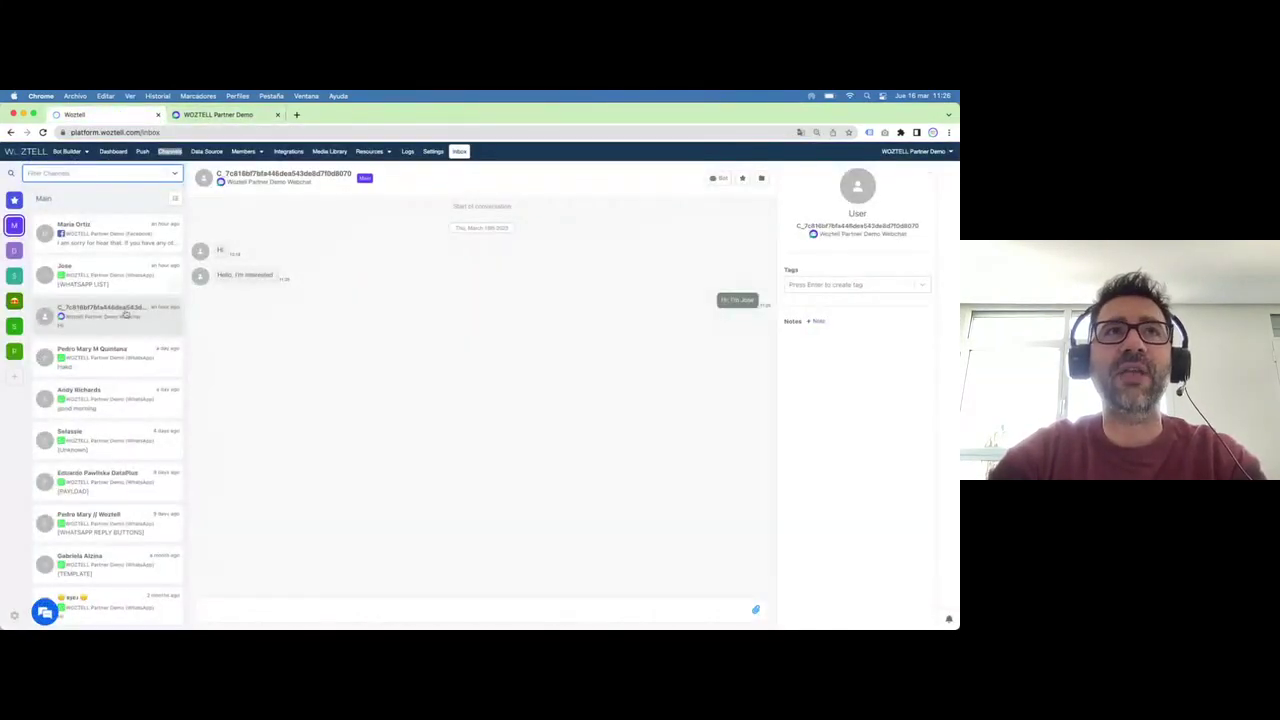
Open the WOZTELL Partner Demo (Facebook) conversation in the inbox, switch to the Messenger window, and send "Hello, how are you" to Woztell Partner Demo
{"action": "left_click", "coordinate": [123, 239]}
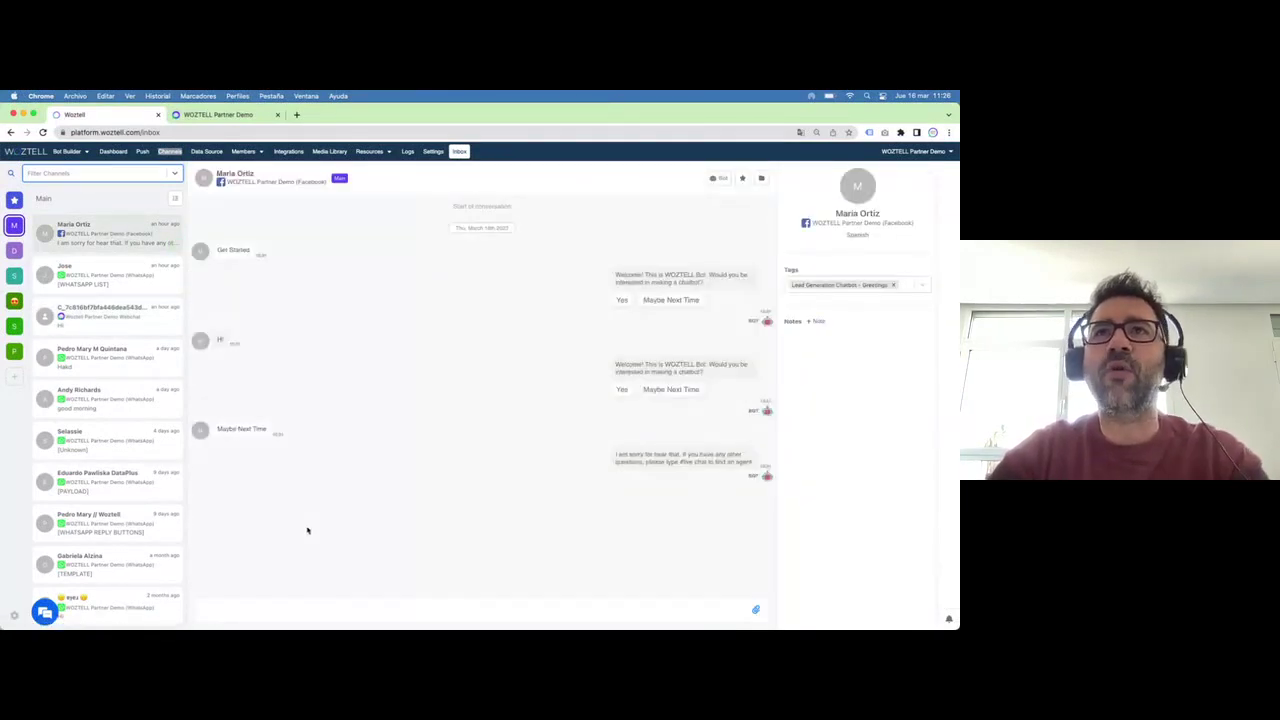
{"action": "key", "text": "ctrl+Up"}
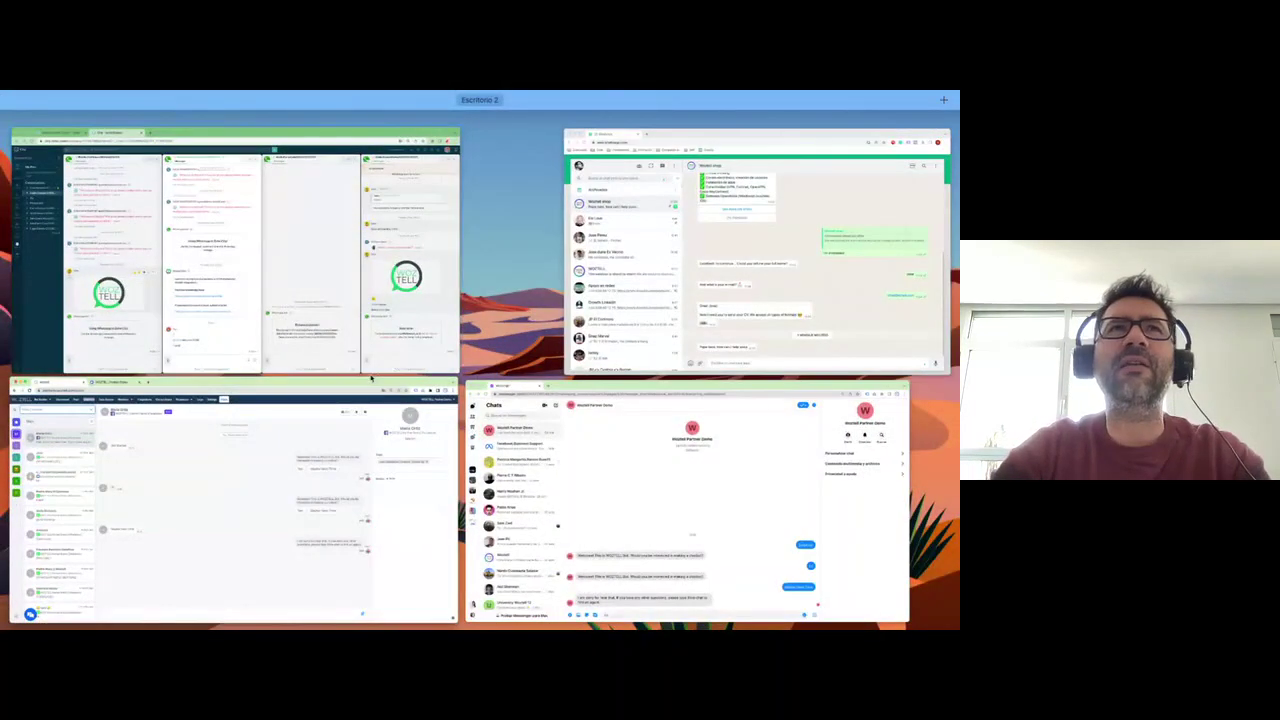
{"action": "left_click", "coordinate": [470, 530]}
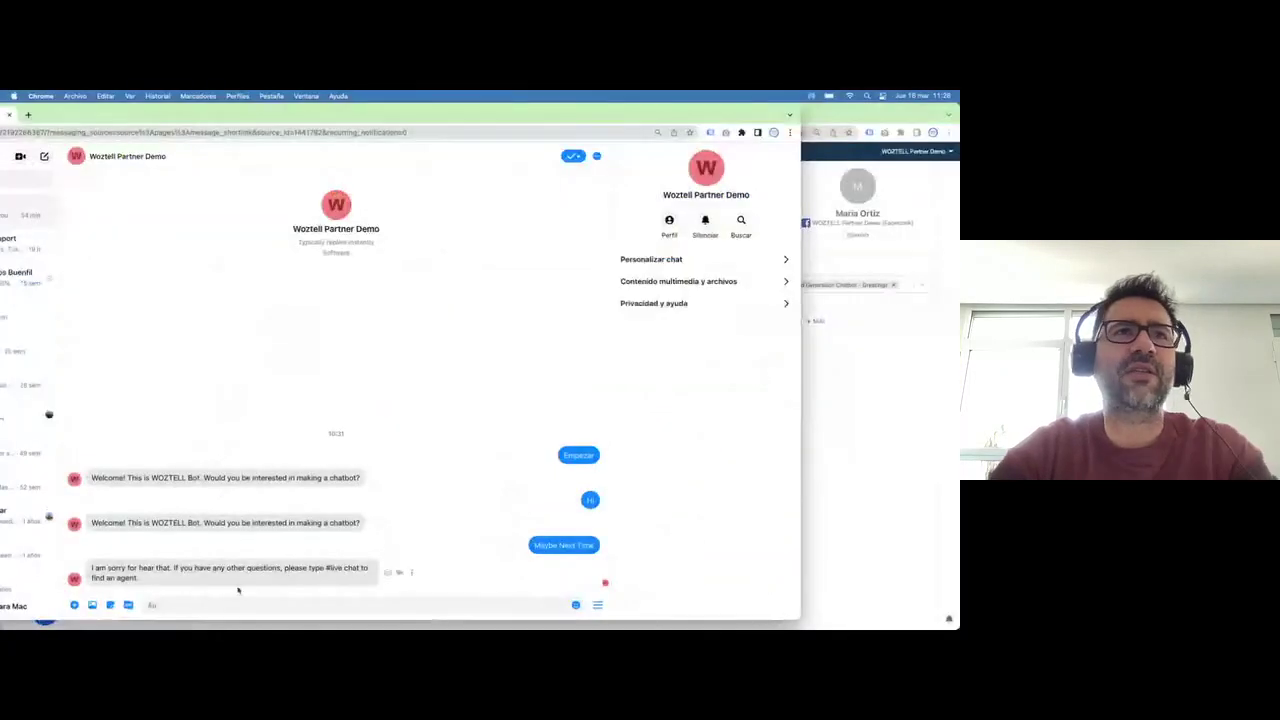
{"action": "left_click", "coordinate": [217, 601]}
{"action": "type", "text": "Hel"}
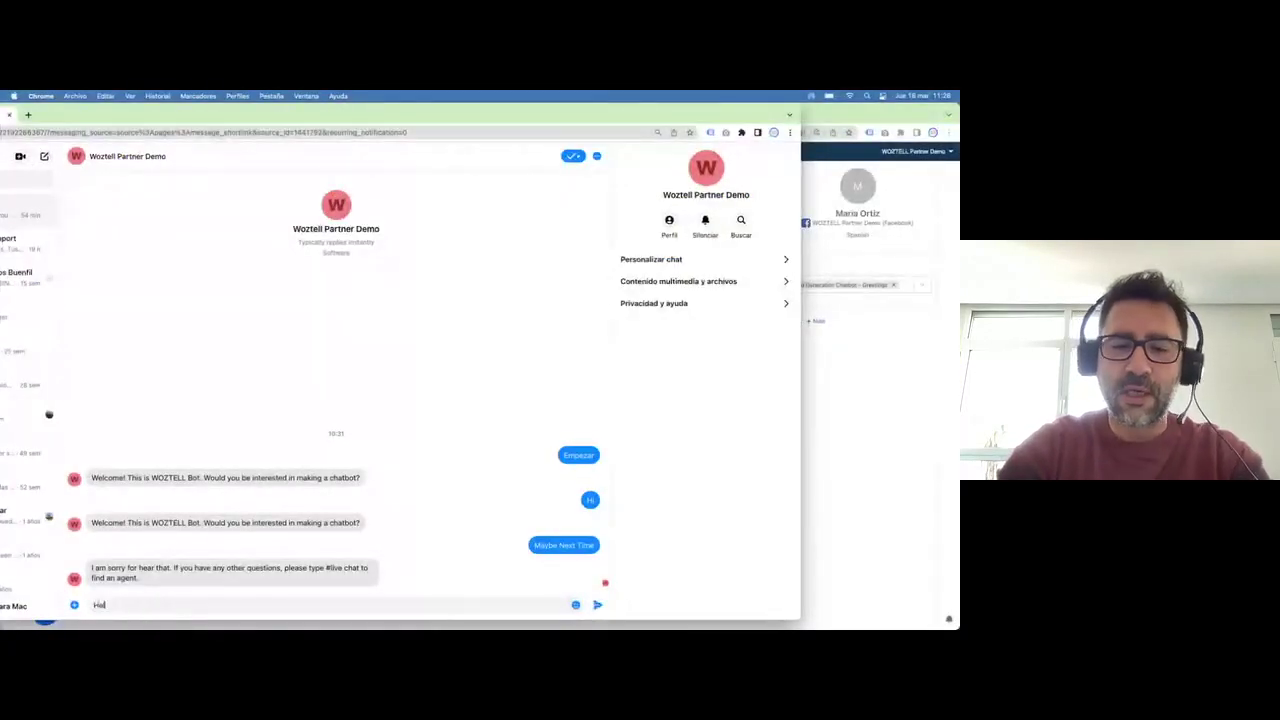
{"action": "type", "text": "lo, how are"}
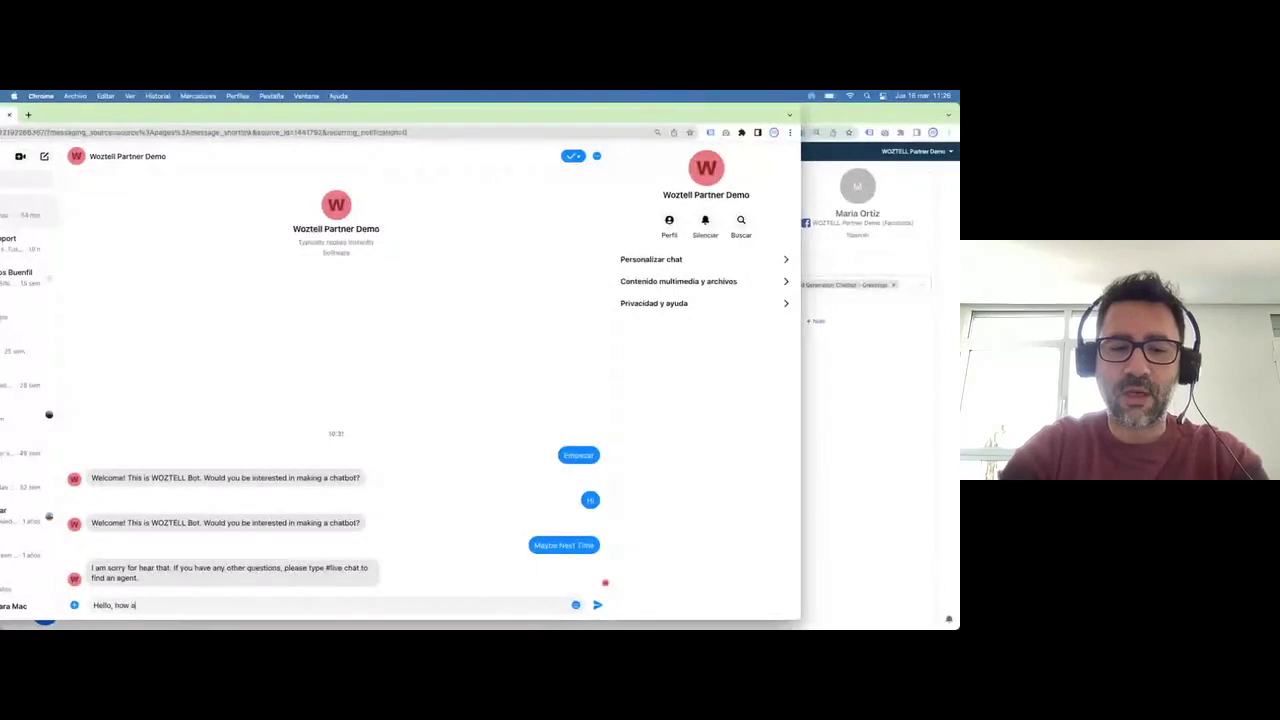
{"action": "key", "text": "Return"}
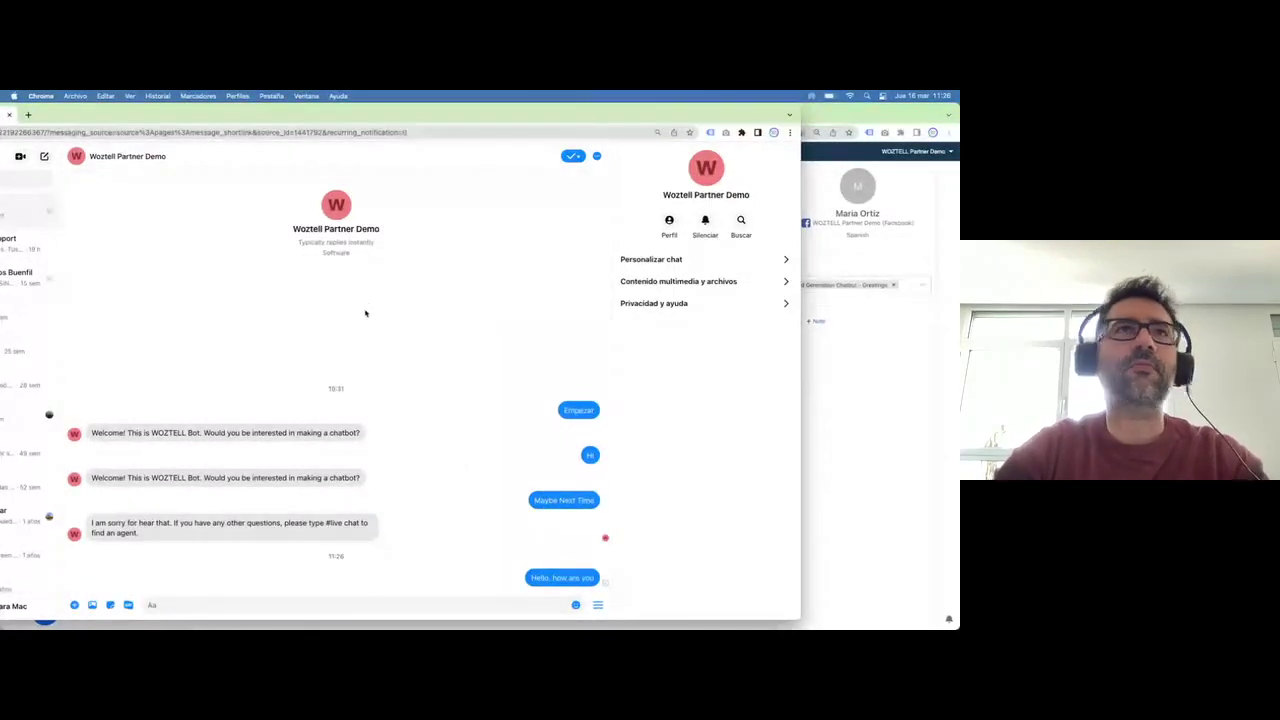
Return to the Woztell inbox and look over the channels available for filtering conversations
{"action": "key", "text": "ctrl+Up"}
{"action": "left_click", "coordinate": [277, 517]}
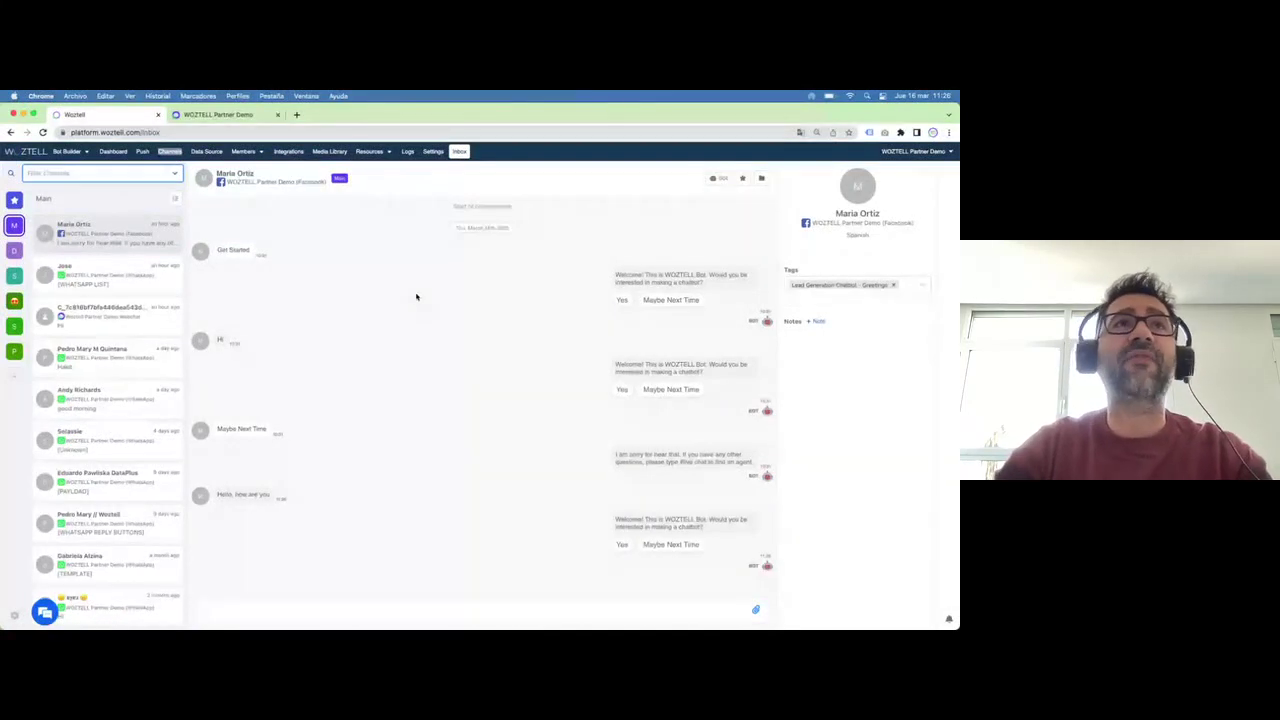
{"action": "left_click", "coordinate": [175, 175]}
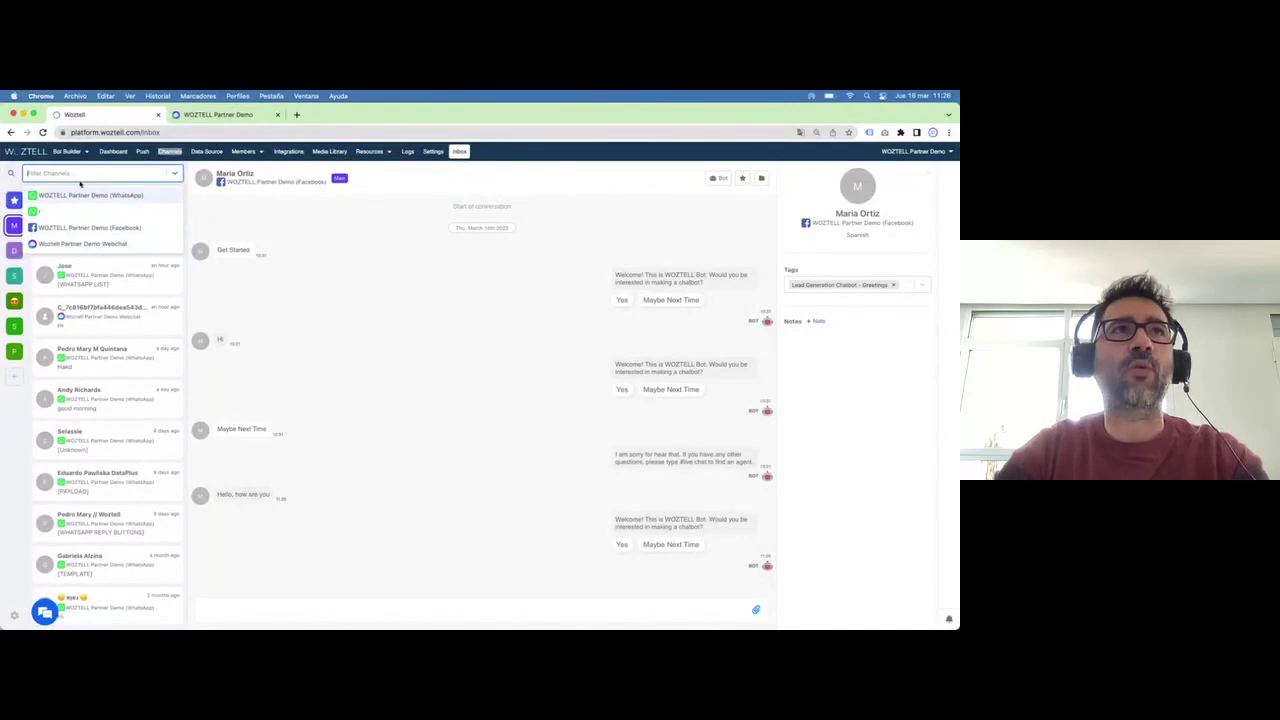
{"action": "left_click", "coordinate": [432, 326]}
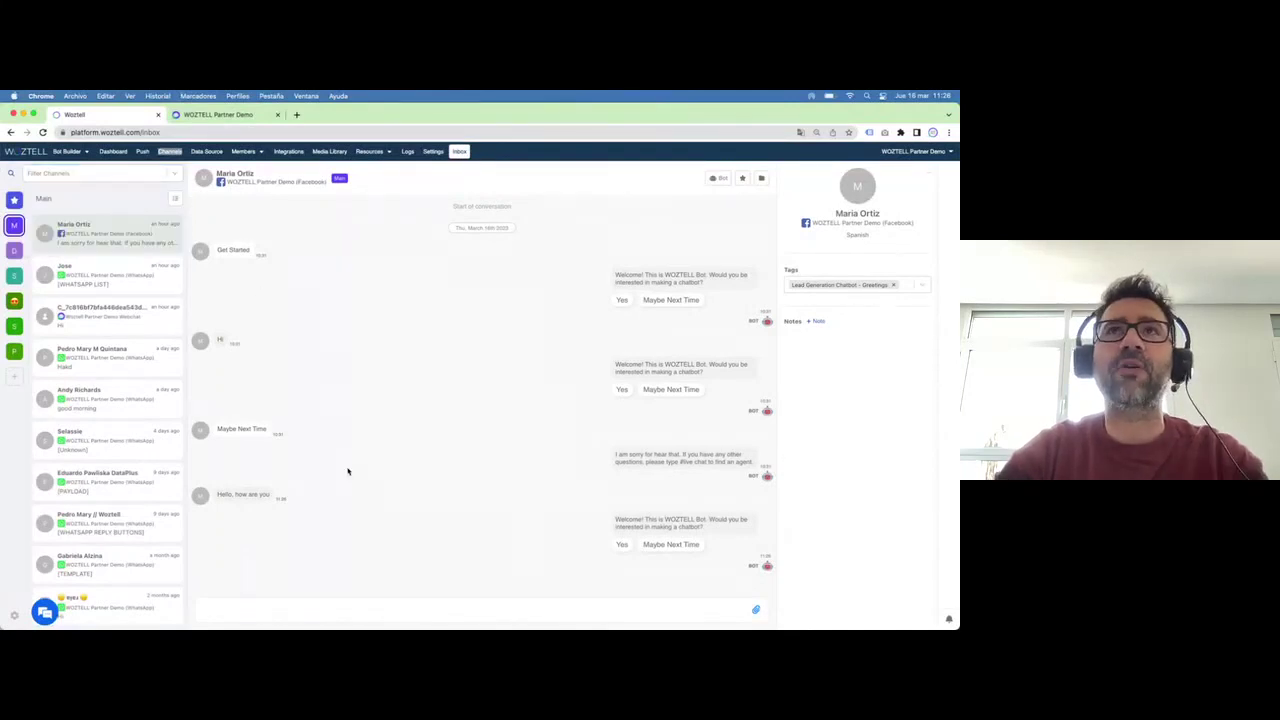
Open the inbox settings, review the Agents, Users and Channels sections, and close the settings
{"action": "left_click", "coordinate": [14, 615]}
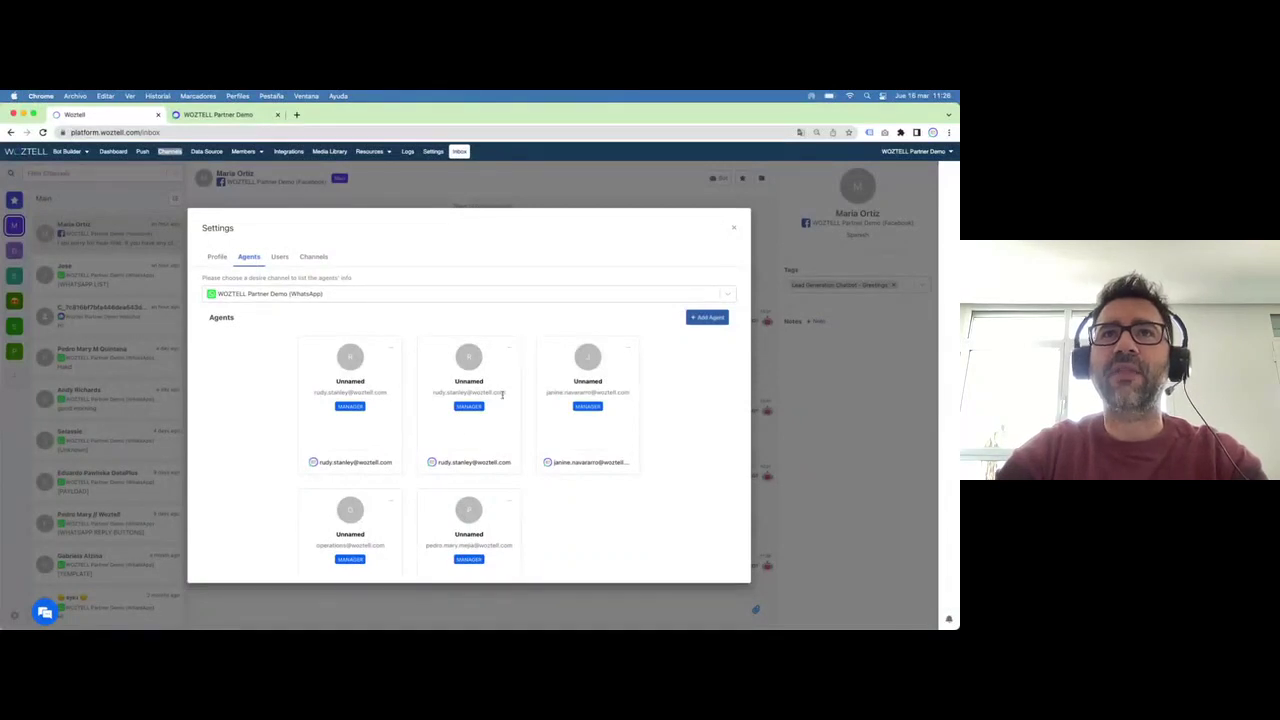
{"action": "left_click", "coordinate": [279, 257]}
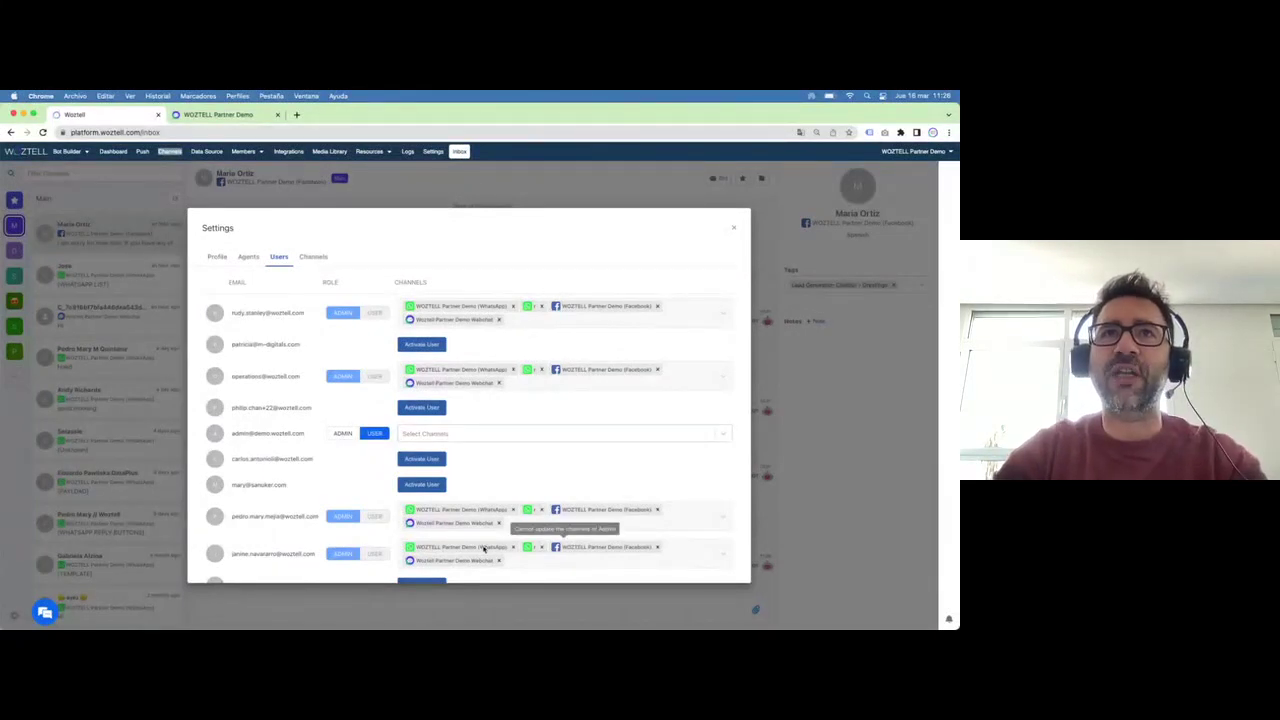
{"action": "scroll", "coordinate": [474, 560], "scroll_direction": "down", "scroll_amount": 1}
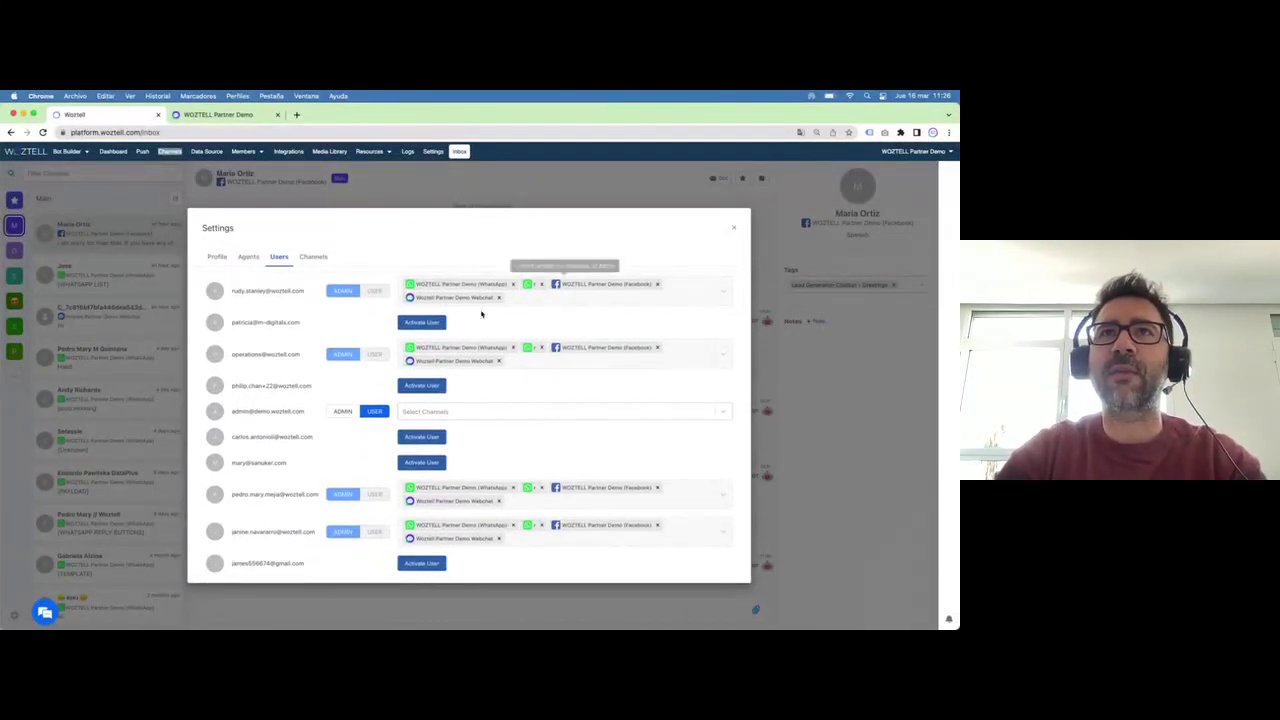
{"action": "scroll", "coordinate": [483, 315], "scroll_direction": "up", "scroll_amount": 1}
{"action": "left_click", "coordinate": [314, 256]}
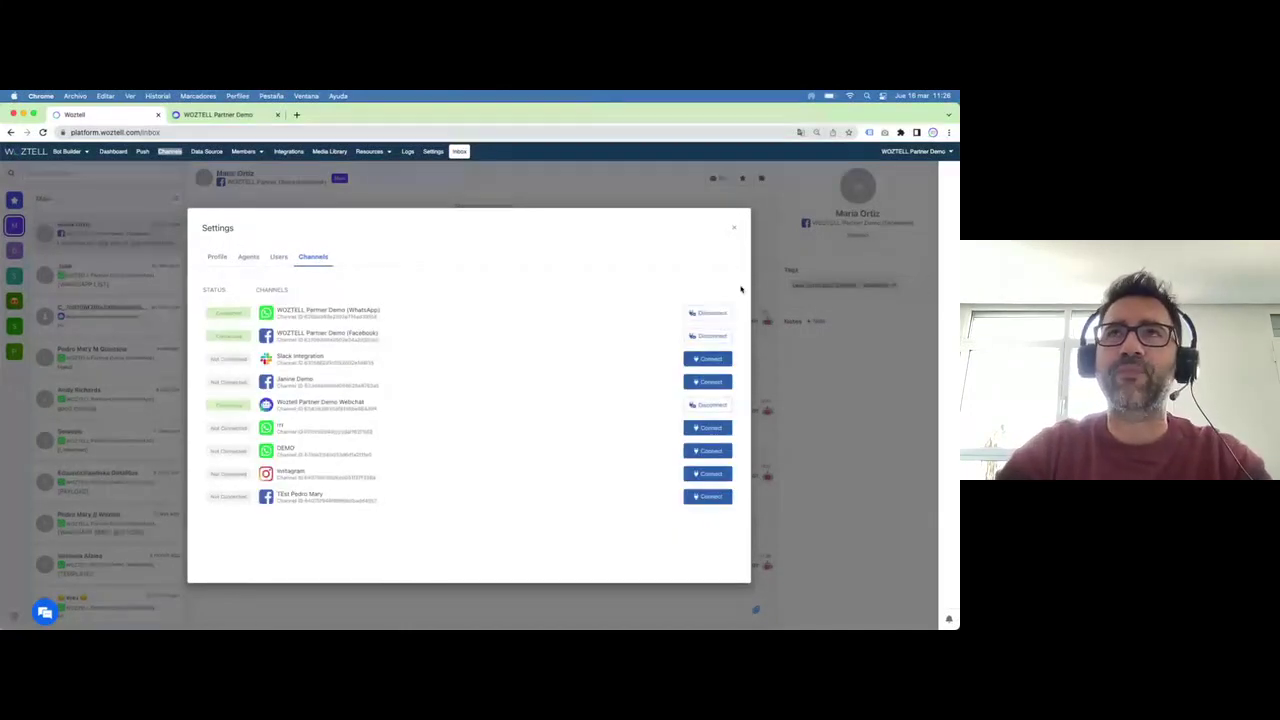
{"action": "left_click", "coordinate": [734, 229]}
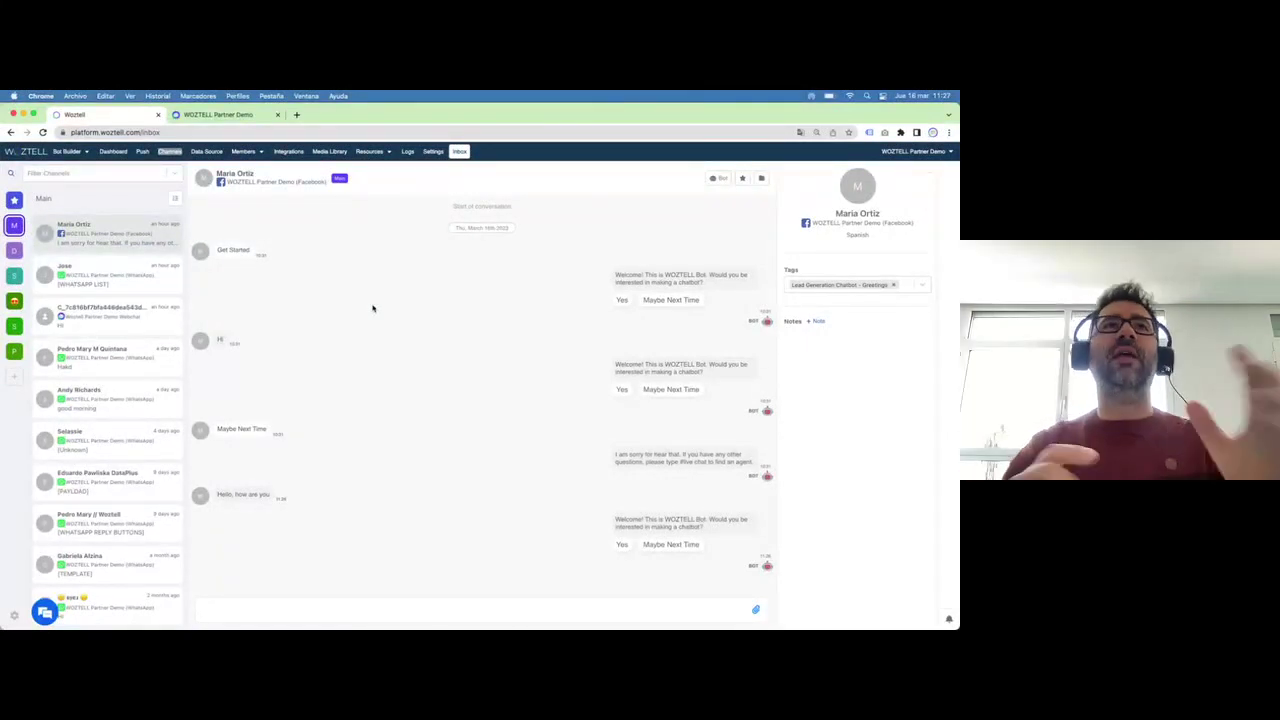
Assign the open Facebook conversation to the operations account and confirm the assignment
{"action": "left_click", "coordinate": [742, 179]}
{"action": "left_click", "coordinate": [701, 220]}
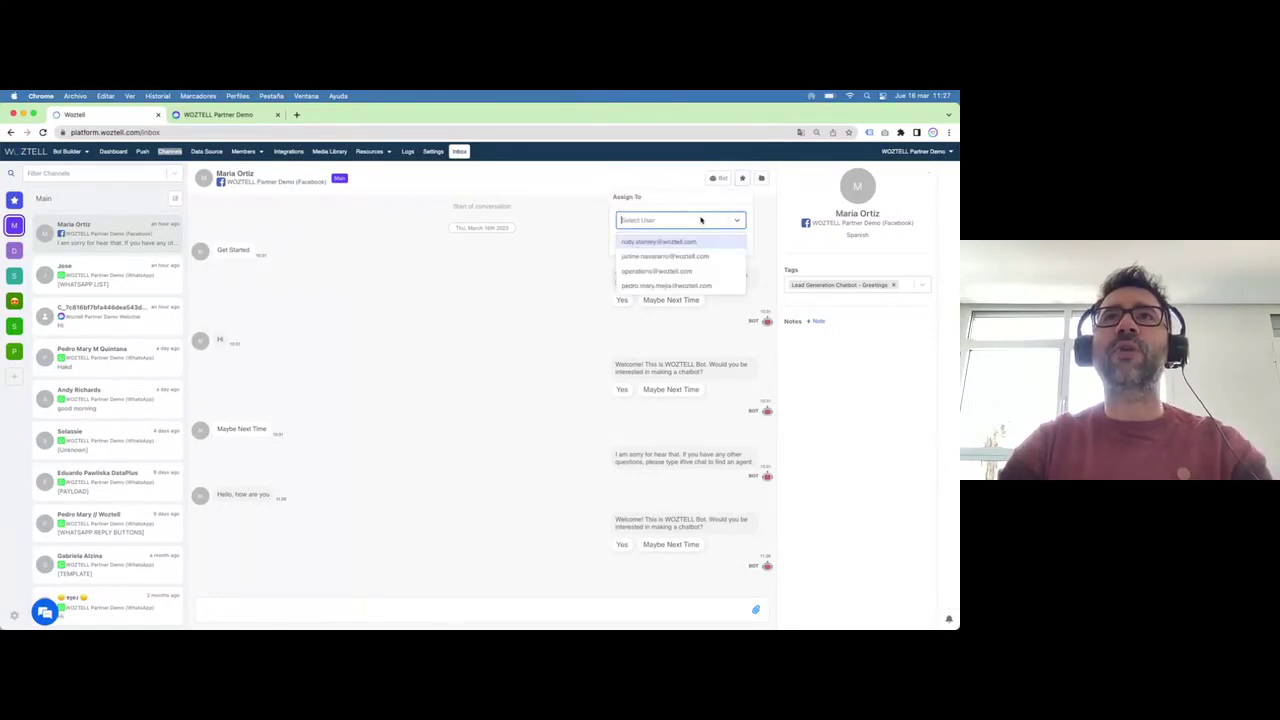
{"action": "left_click", "coordinate": [655, 272]}
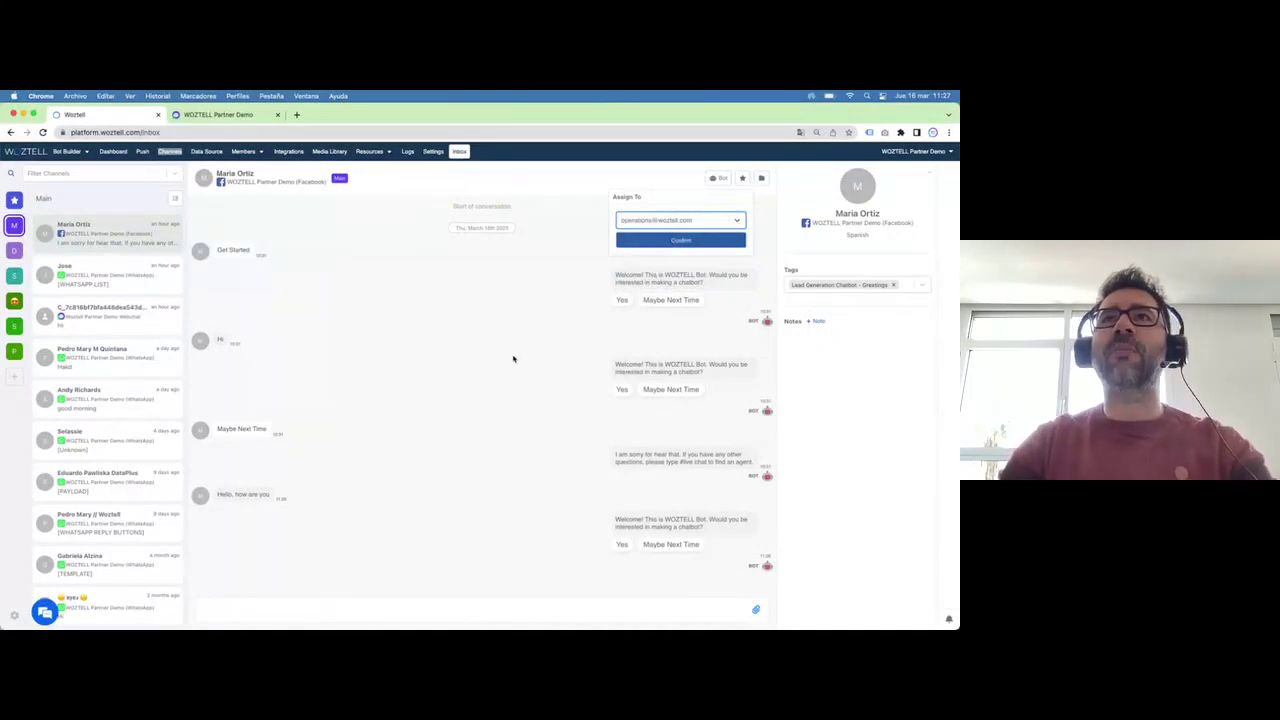
{"action": "left_click", "coordinate": [655, 242]}
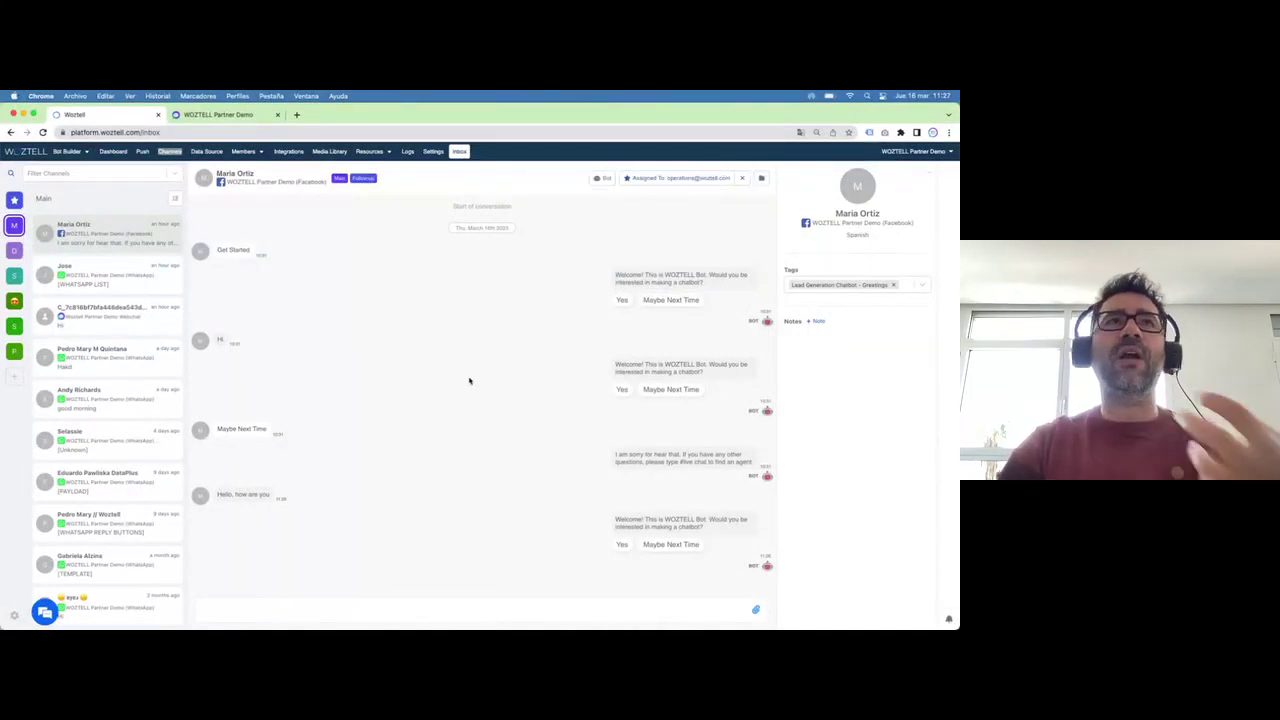
Compare the Follow-up and Main folders, ending on the Follow-up folder with the assigned Facebook conversation
{"action": "left_click", "coordinate": [14, 199]}
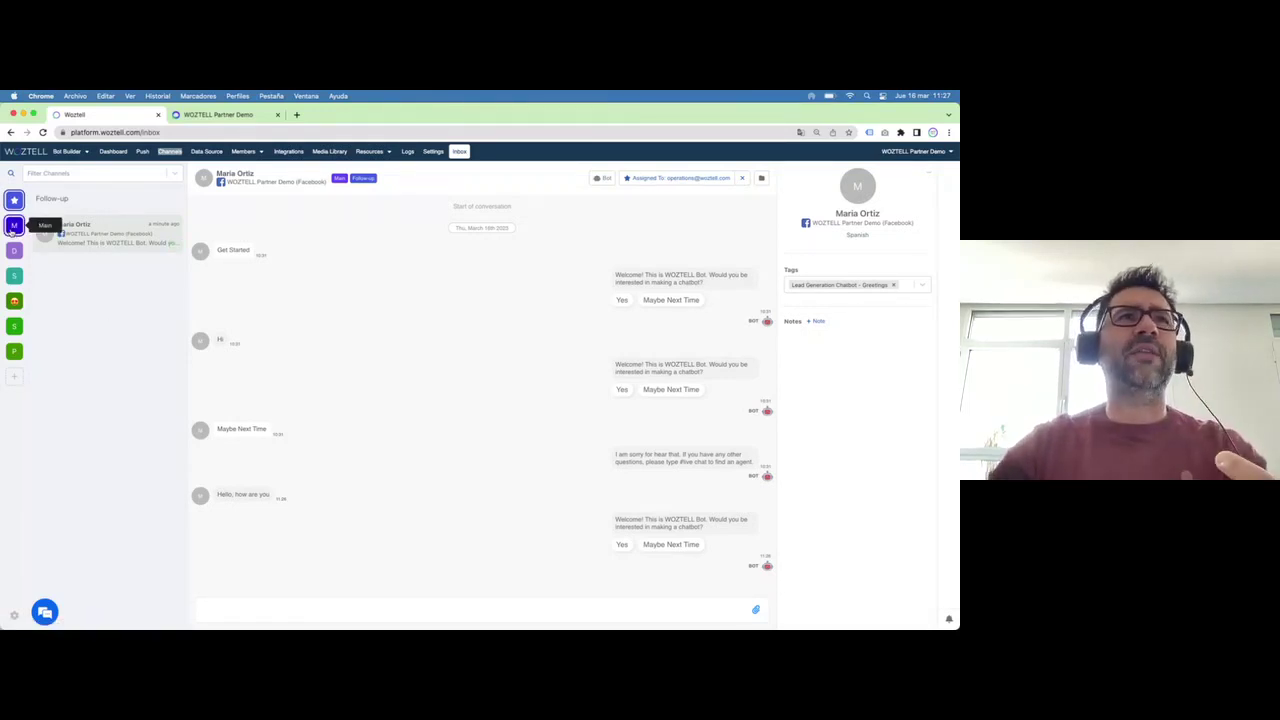
{"action": "left_click", "coordinate": [14, 225]}
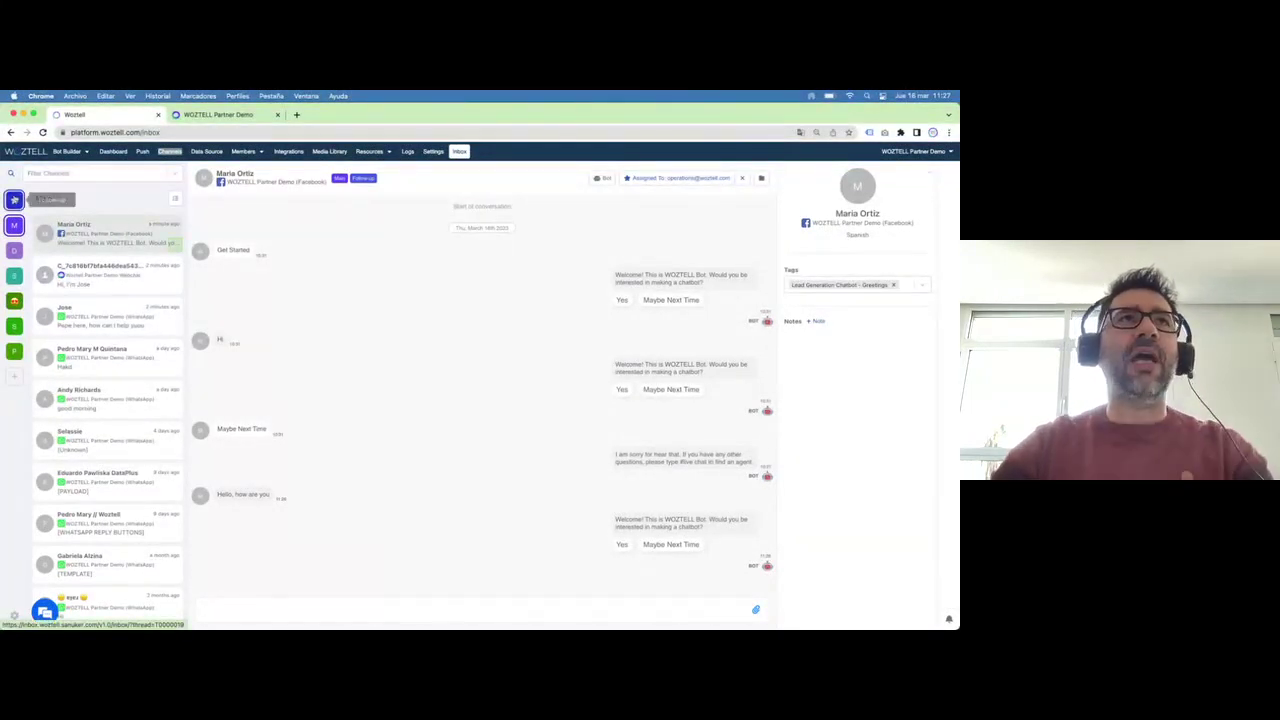
{"action": "left_click", "coordinate": [14, 199]}
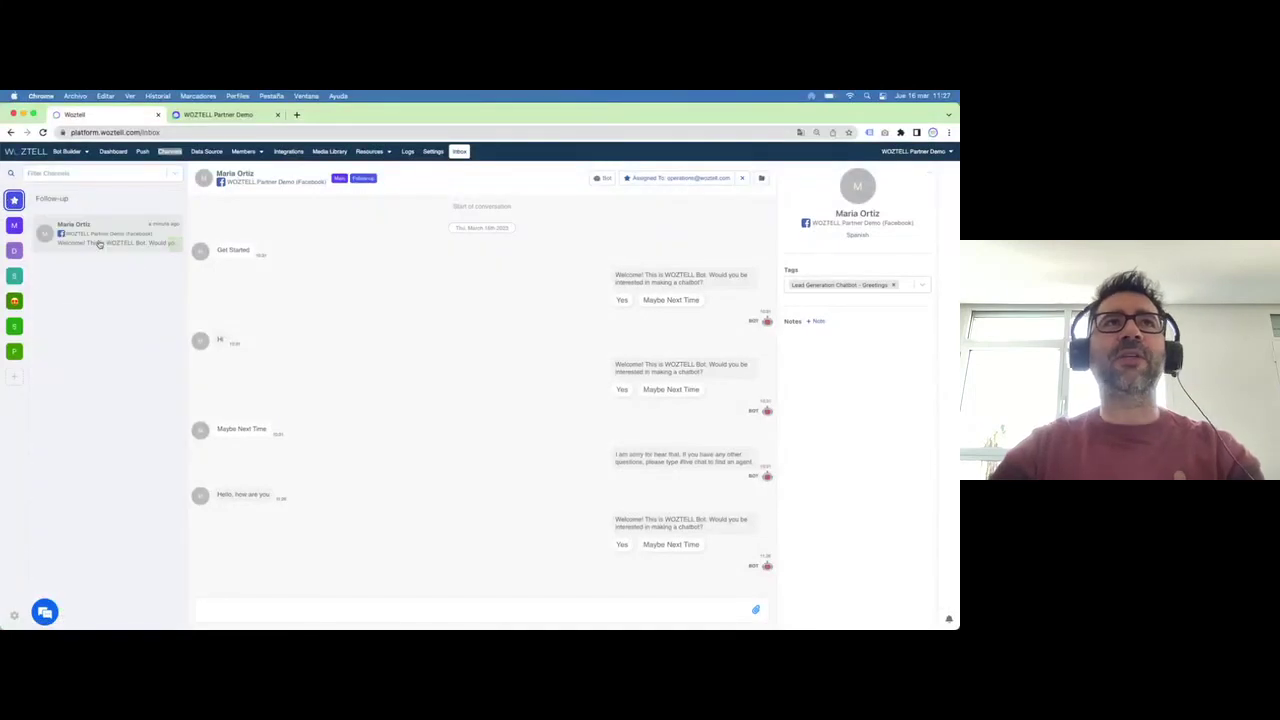
Mark the Facebook conversation in Follow-up as done and check the Done and Main folders for it
{"action": "left_click", "coordinate": [175, 247]}
{"action": "left_click", "coordinate": [15, 251]}
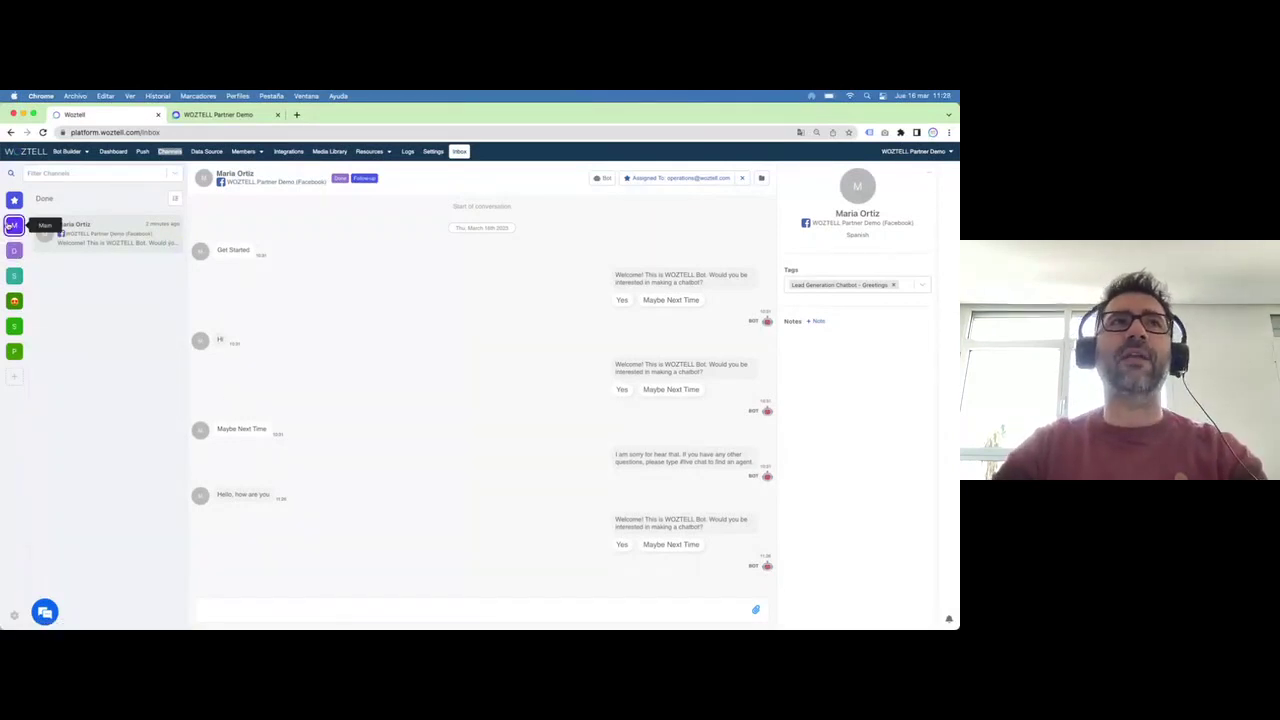
{"action": "left_click", "coordinate": [11, 226]}
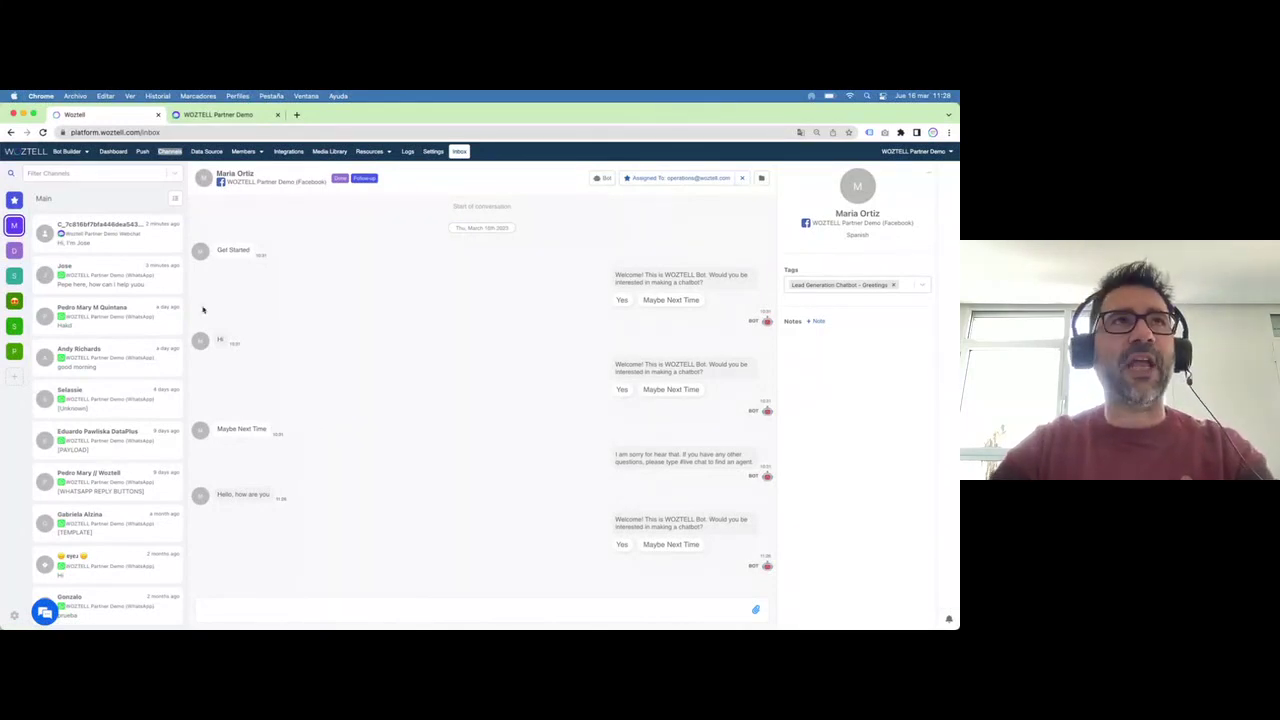
{"action": "left_click", "coordinate": [15, 250]}
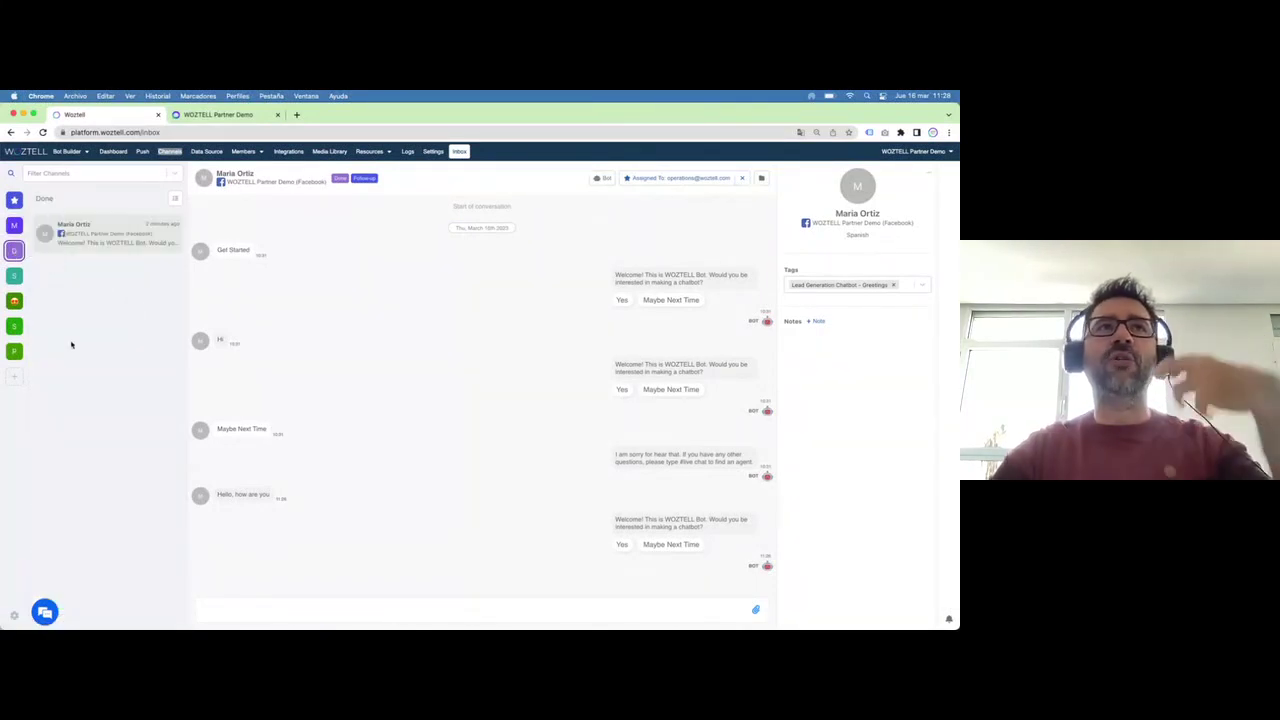
Look through the Spam, Done and custom folders of the inbox and return to the Main folder
{"action": "left_click", "coordinate": [15, 275]}
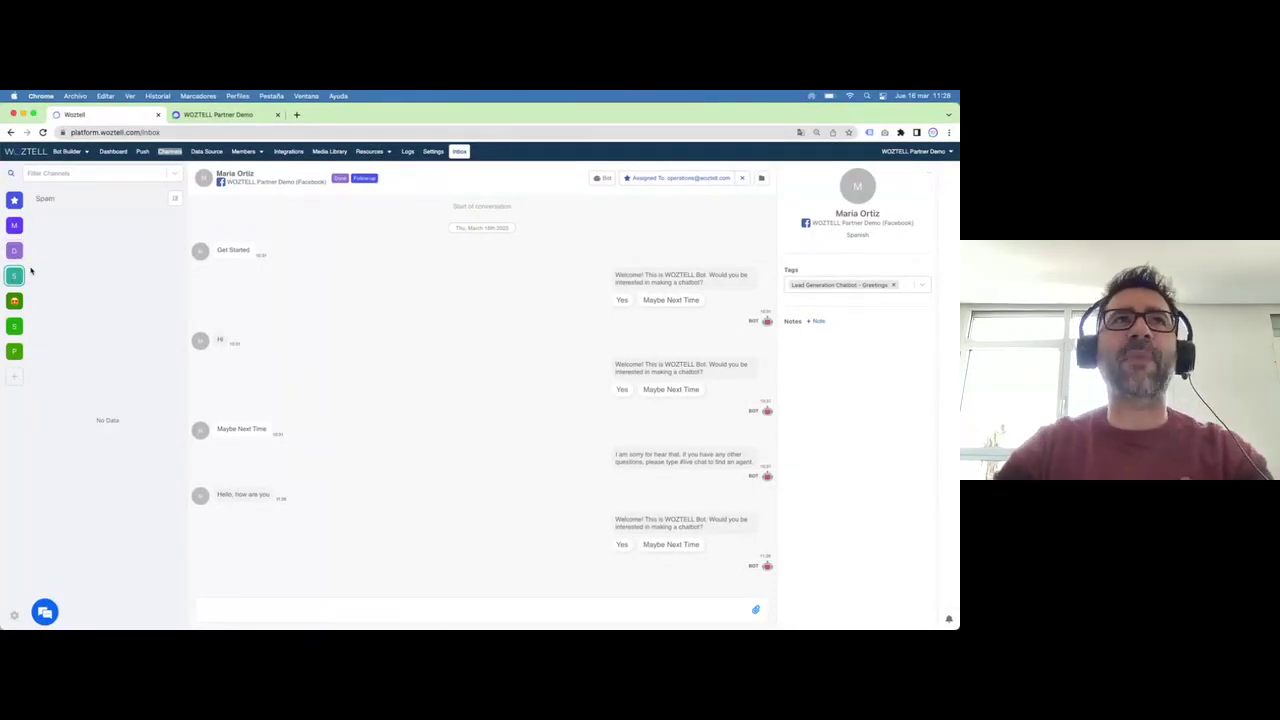
{"action": "left_click", "coordinate": [15, 250]}
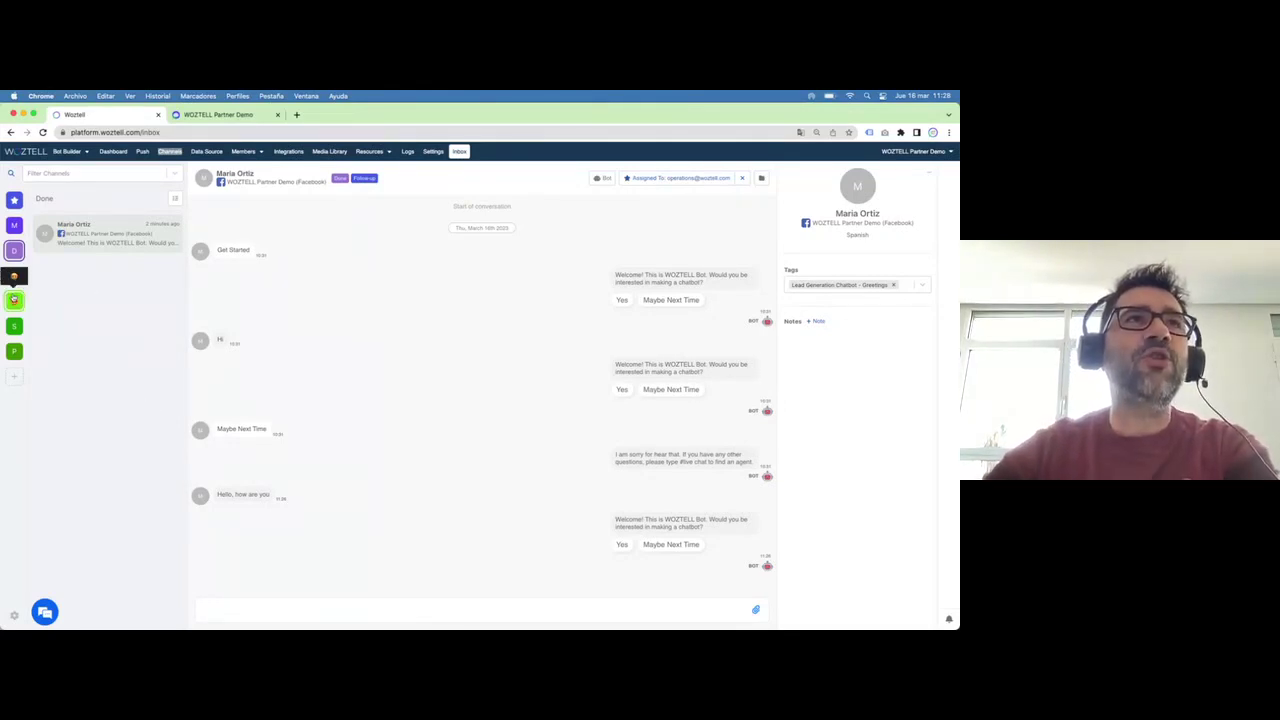
{"action": "left_click", "coordinate": [14, 300]}
{"action": "left_click", "coordinate": [14, 325]}
{"action": "left_click", "coordinate": [15, 350]}
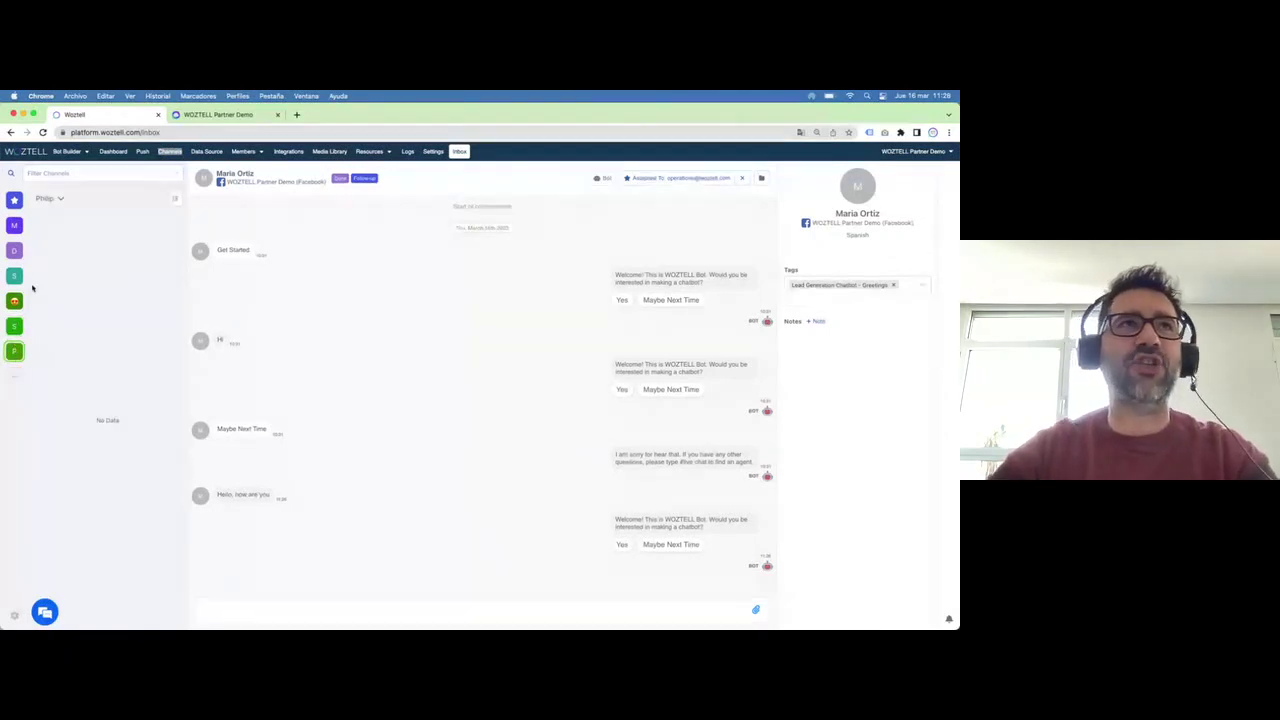
{"action": "left_click", "coordinate": [14, 225]}
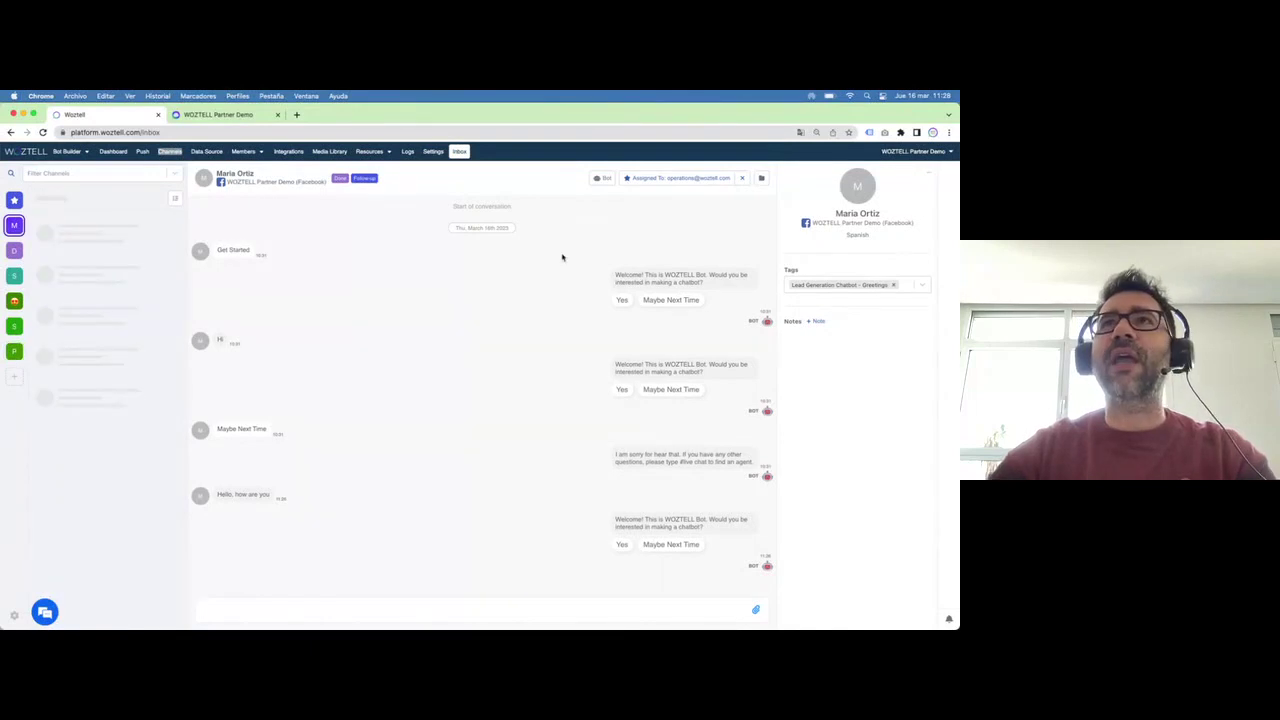
View the folders the Facebook conversation can be moved to, and close the list without choosing one
{"action": "left_click", "coordinate": [762, 181]}
{"action": "left_click", "coordinate": [700, 220]}
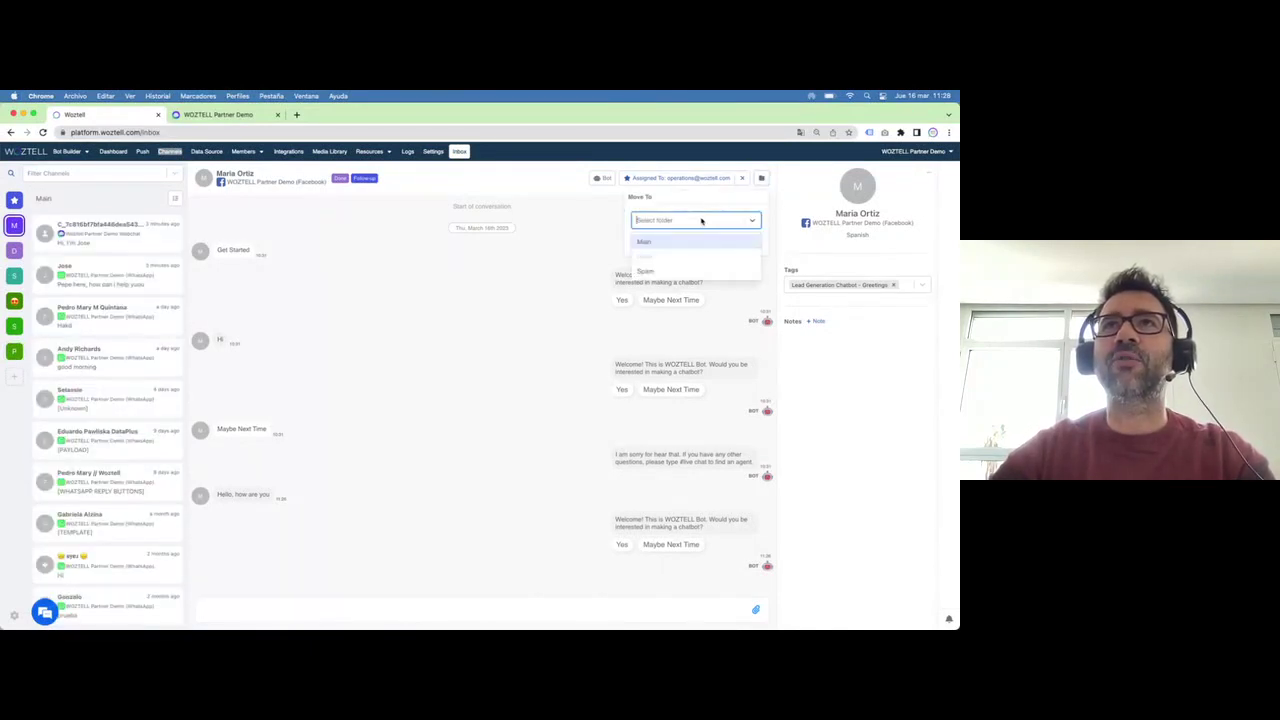
{"action": "left_click", "coordinate": [520, 333]}
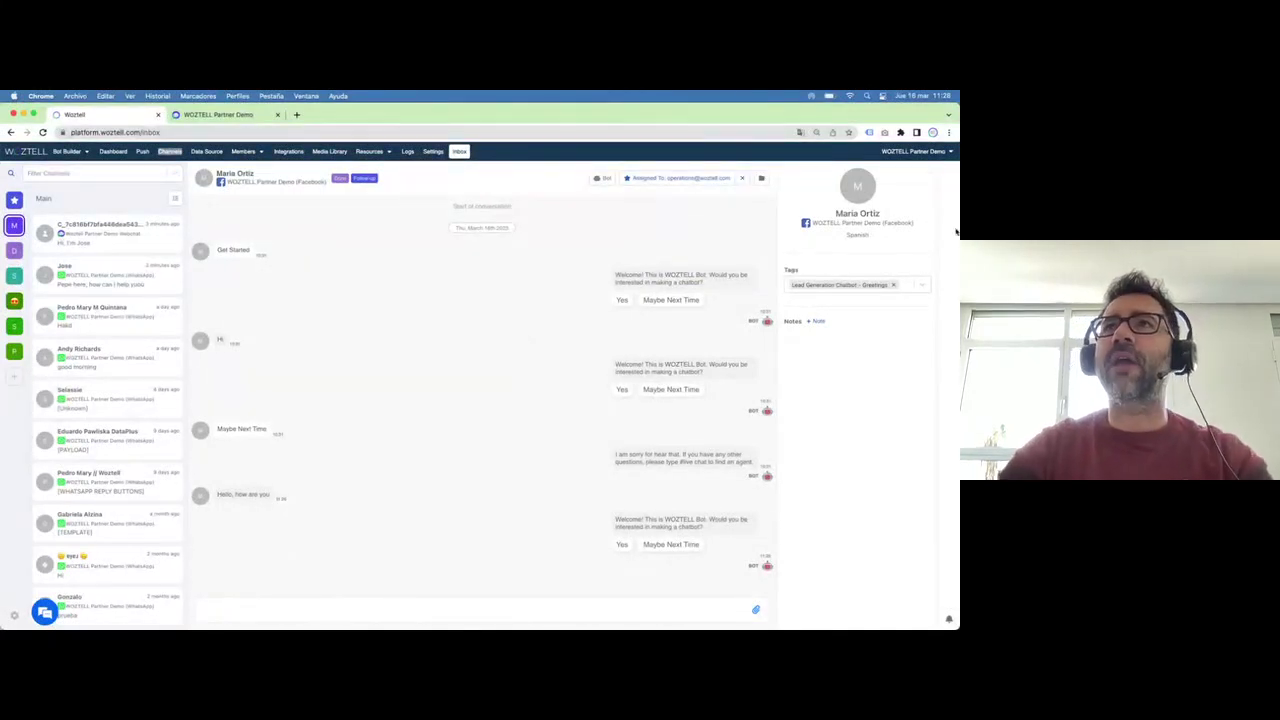
Look over the Facebook contact's notes, tags and Member Info form, and close the form without changes
{"action": "left_click", "coordinate": [816, 321]}
{"action": "left_click", "coordinate": [878, 355]}
{"action": "left_click", "coordinate": [905, 287]}
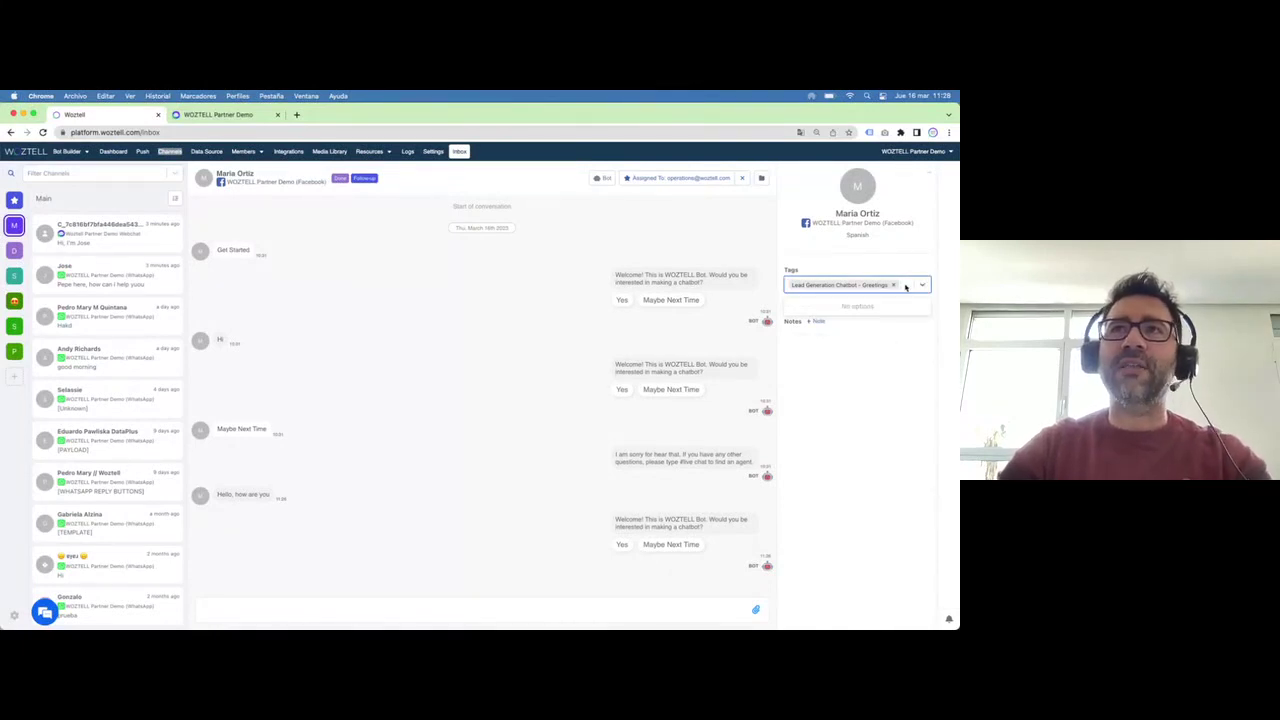
{"action": "left_click", "coordinate": [900, 323]}
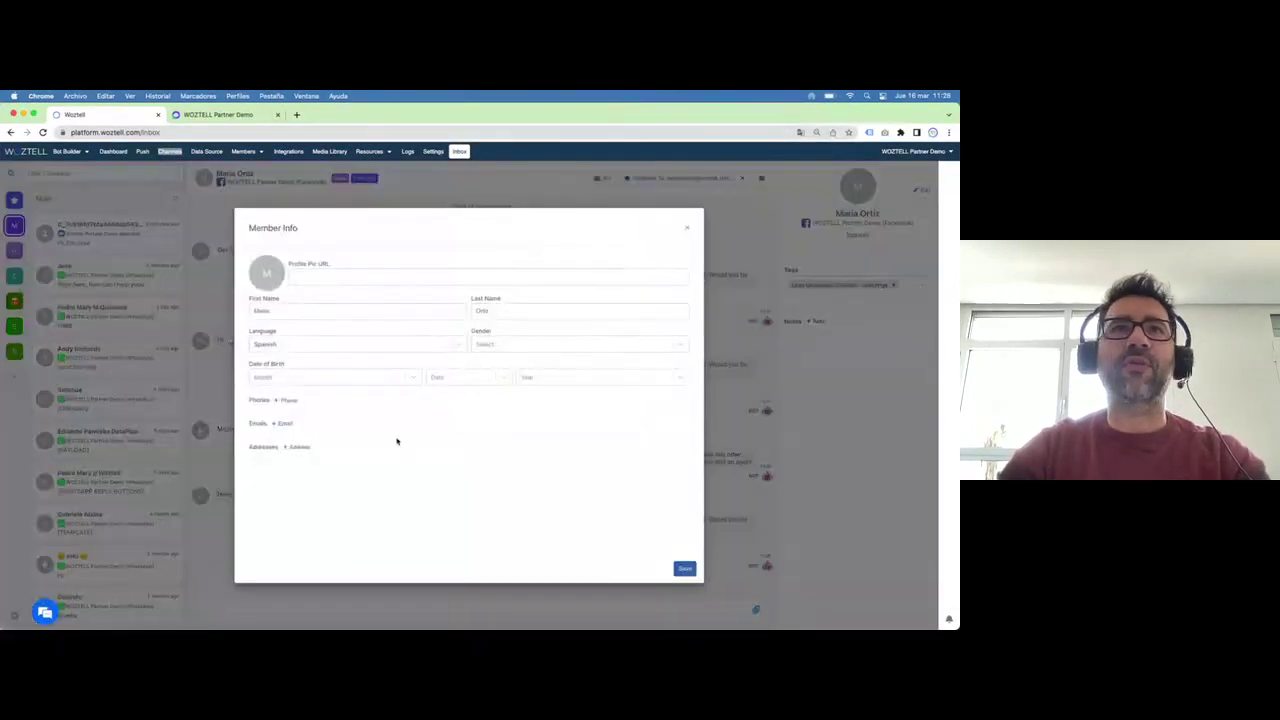
{"action": "left_click", "coordinate": [688, 227]}
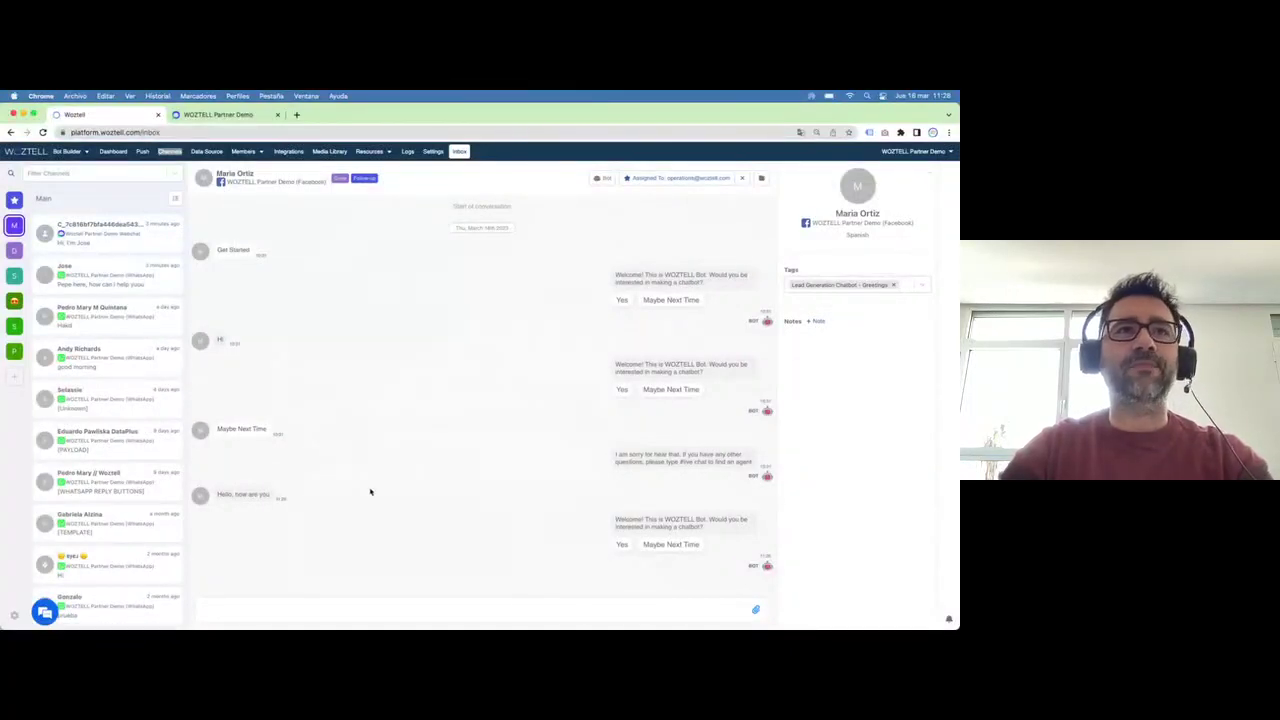
Open the contact's WhatsApp conversation in Main and choose the delivery_instruction message template in English
{"action": "left_click", "coordinate": [176, 286]}
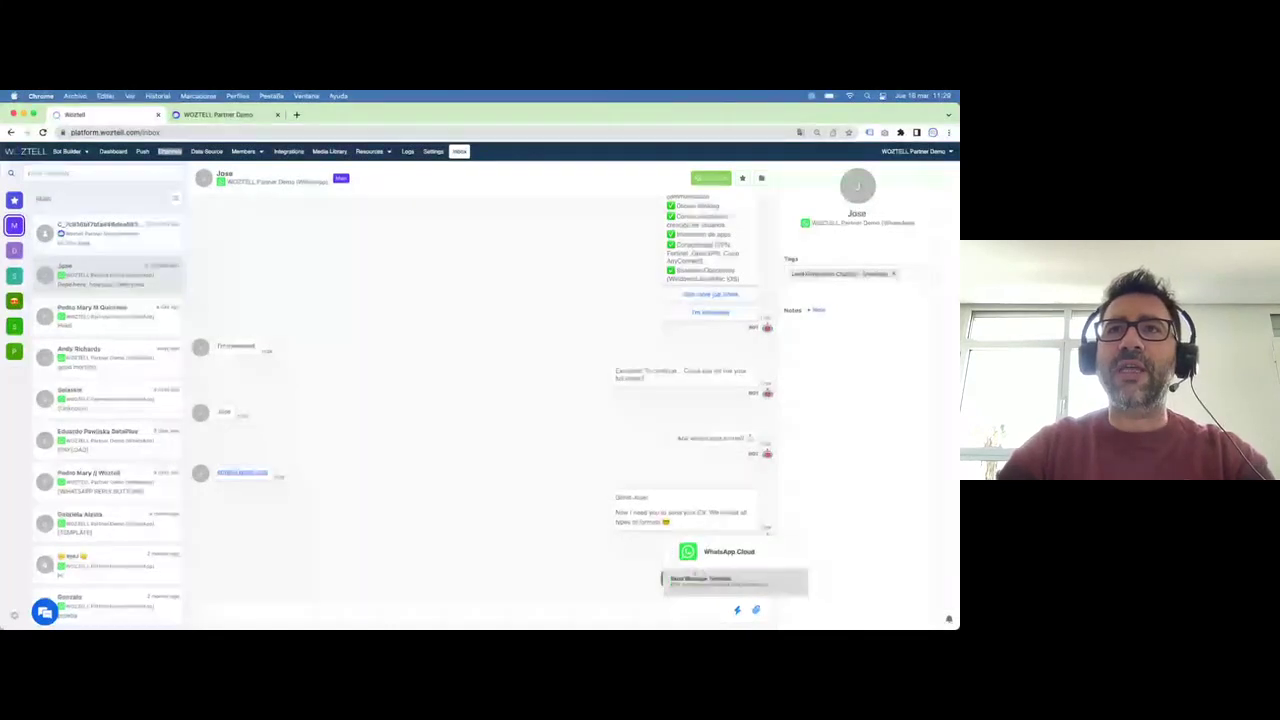
{"action": "left_click", "coordinate": [720, 576]}
{"action": "left_click", "coordinate": [213, 267]}
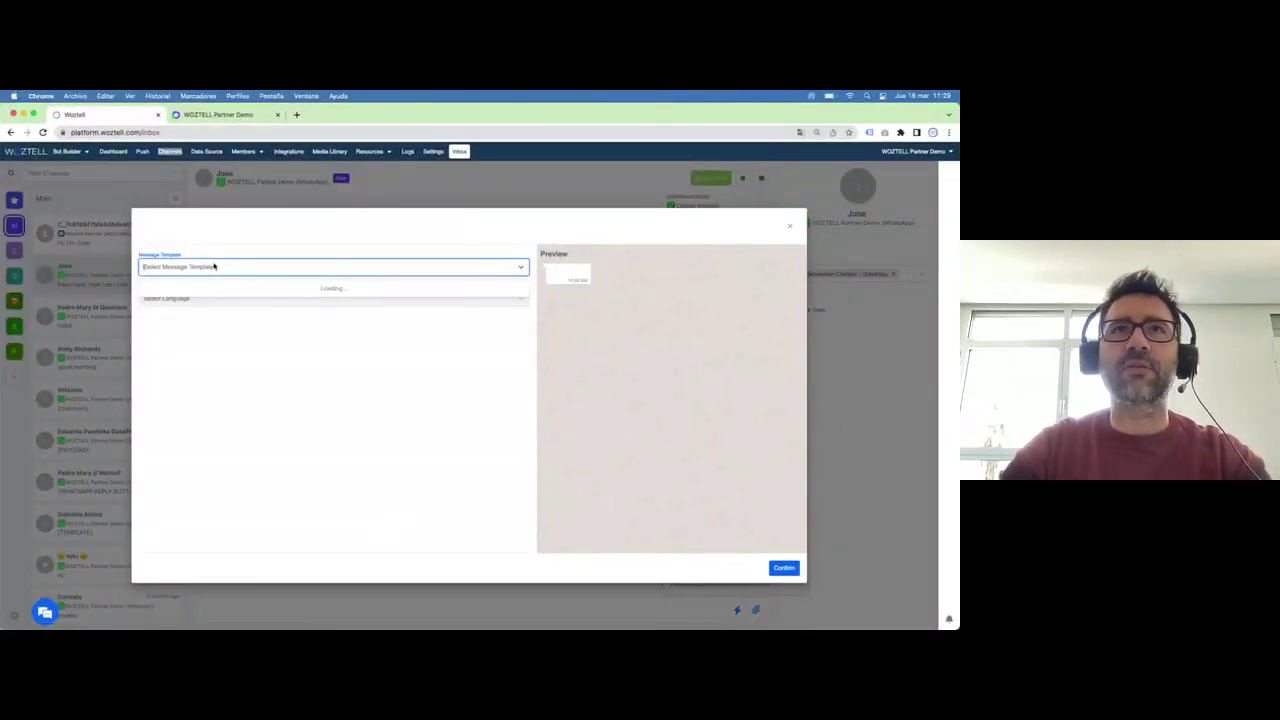
{"action": "scroll", "coordinate": [194, 389], "scroll_direction": "down", "scroll_amount": 1}
{"action": "scroll", "coordinate": [194, 389], "scroll_direction": "up", "scroll_amount": 1}
{"action": "left_click", "coordinate": [200, 286]}
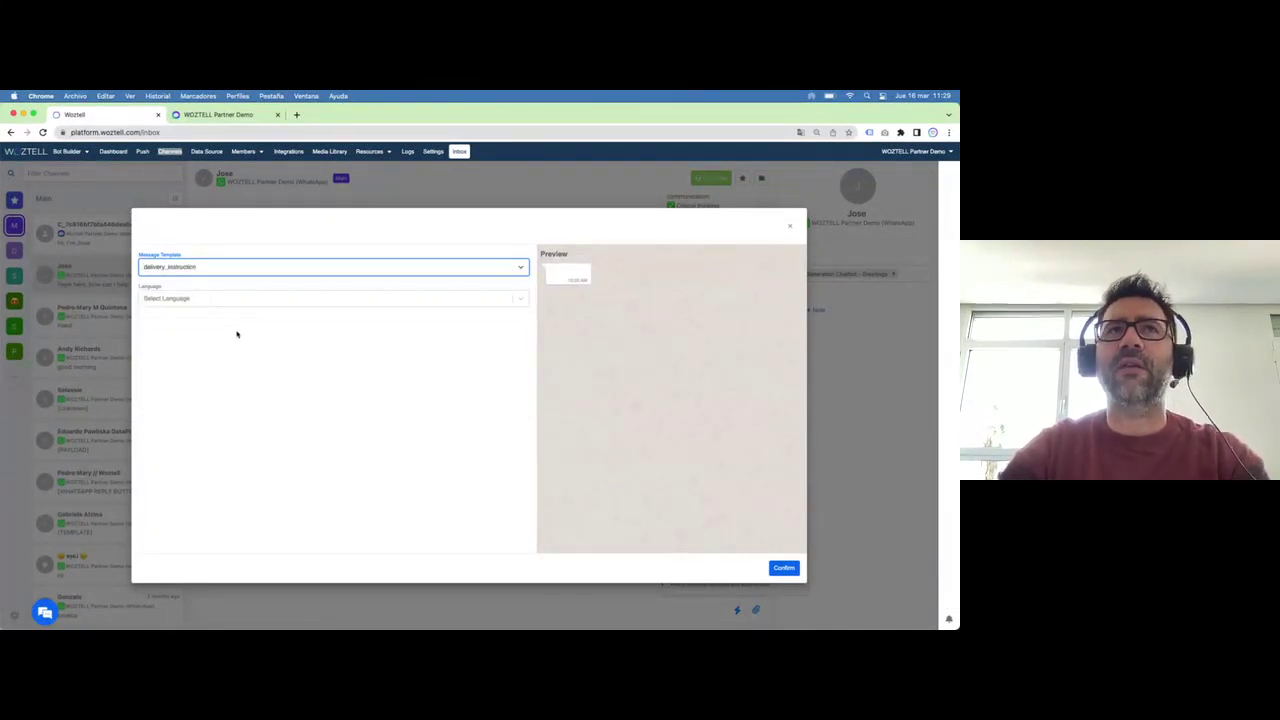
{"action": "left_click", "coordinate": [195, 298]}
{"action": "left_click", "coordinate": [180, 320]}
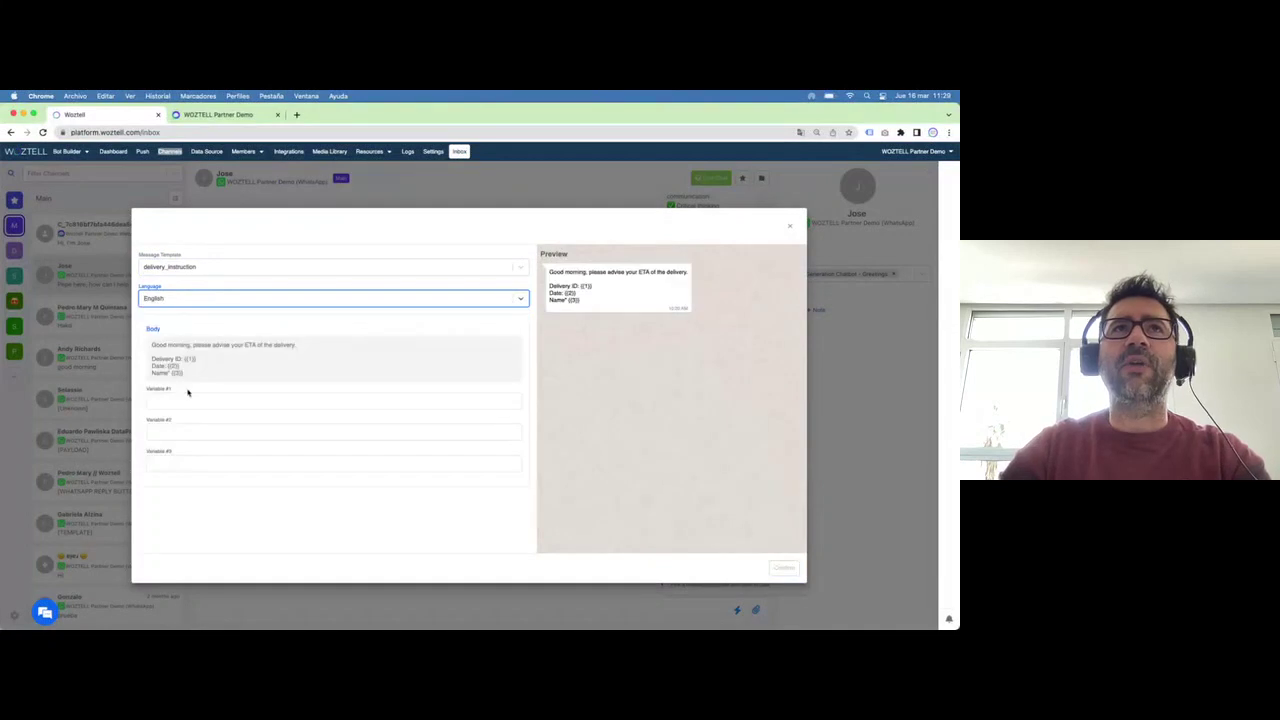
Fill the delivery_instruction template's three variables with 1, 2 and 3, and send it to the contact
{"action": "left_click", "coordinate": [190, 400]}
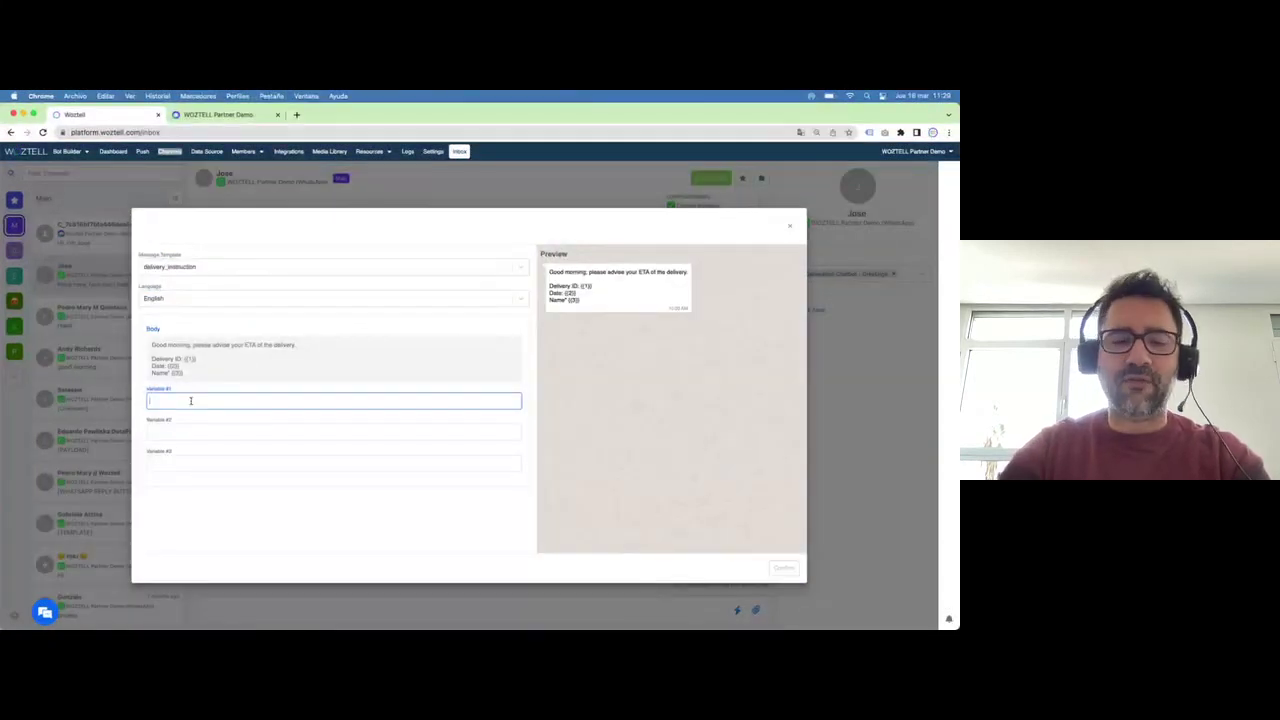
{"action": "type", "text": "1"}
{"action": "key", "text": "Tab"}
{"action": "type", "text": "2"}
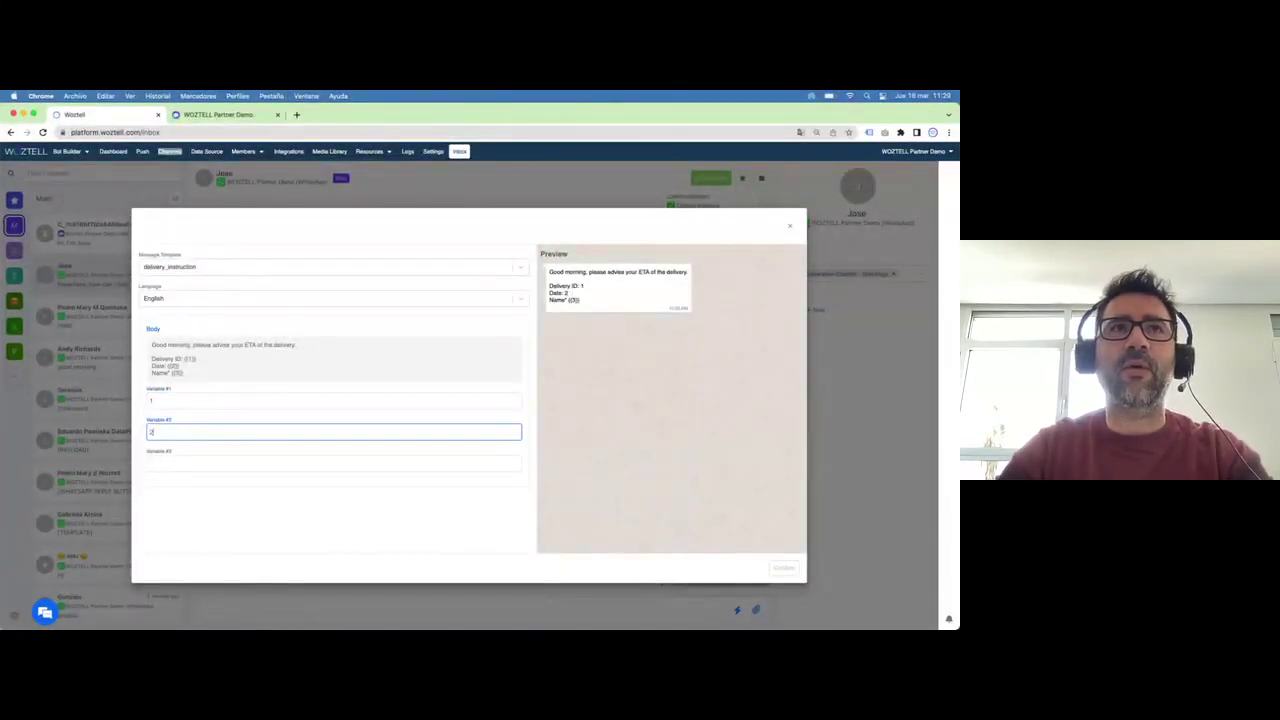
{"action": "left_click", "coordinate": [513, 460]}
{"action": "type", "text": "3"}
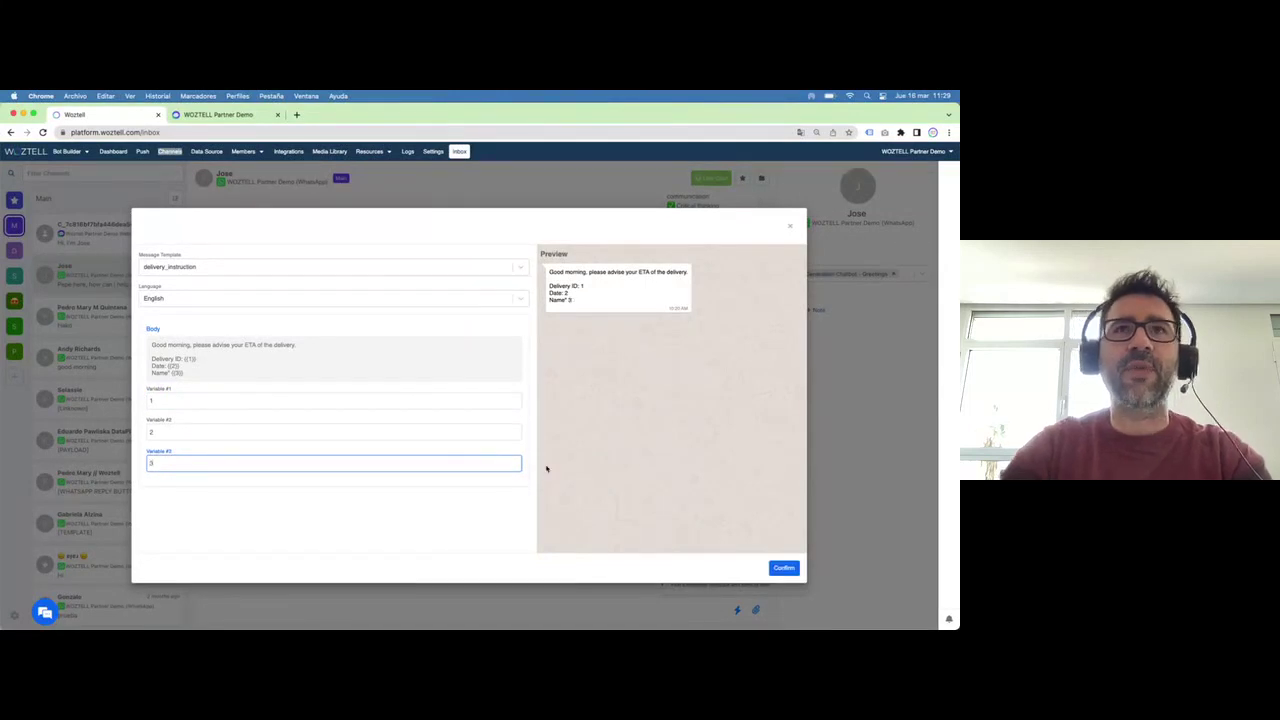
{"action": "left_click", "coordinate": [783, 567]}
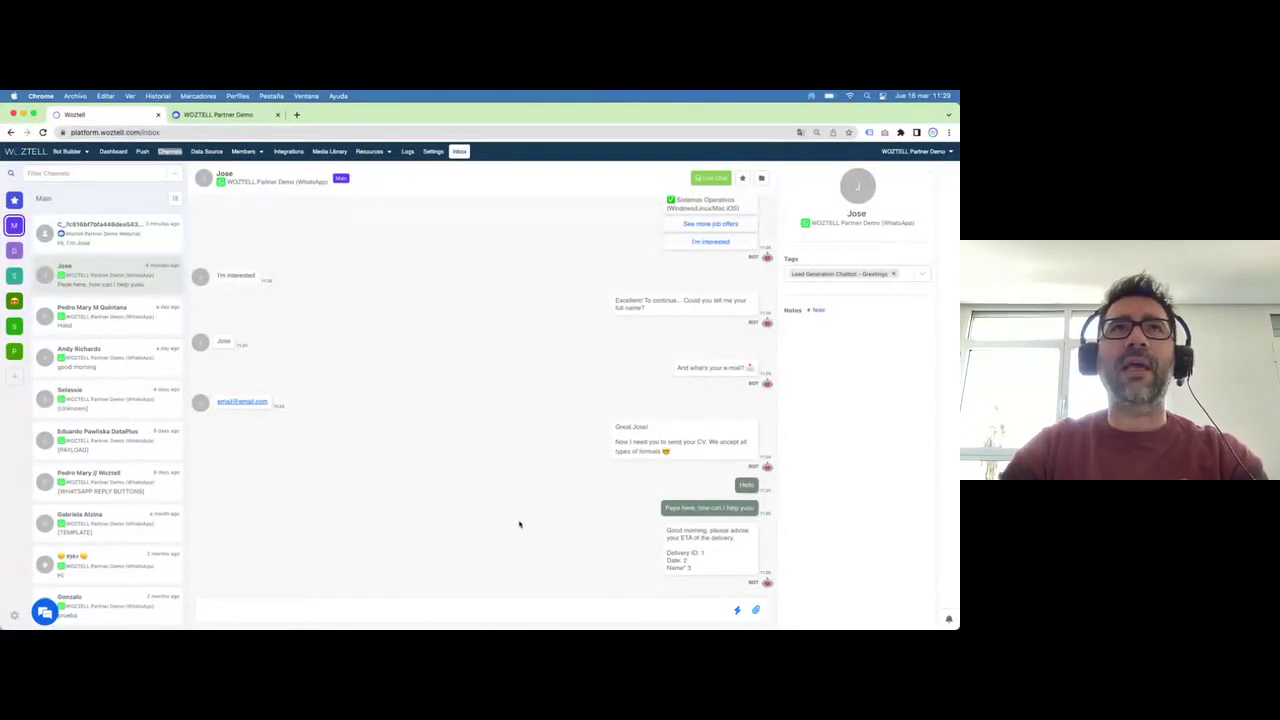
Look at the template message in the Woztell shop chat in WhatsApp Web, and return to the Woztell inbox
{"action": "key", "text": "ctrl+Up"}
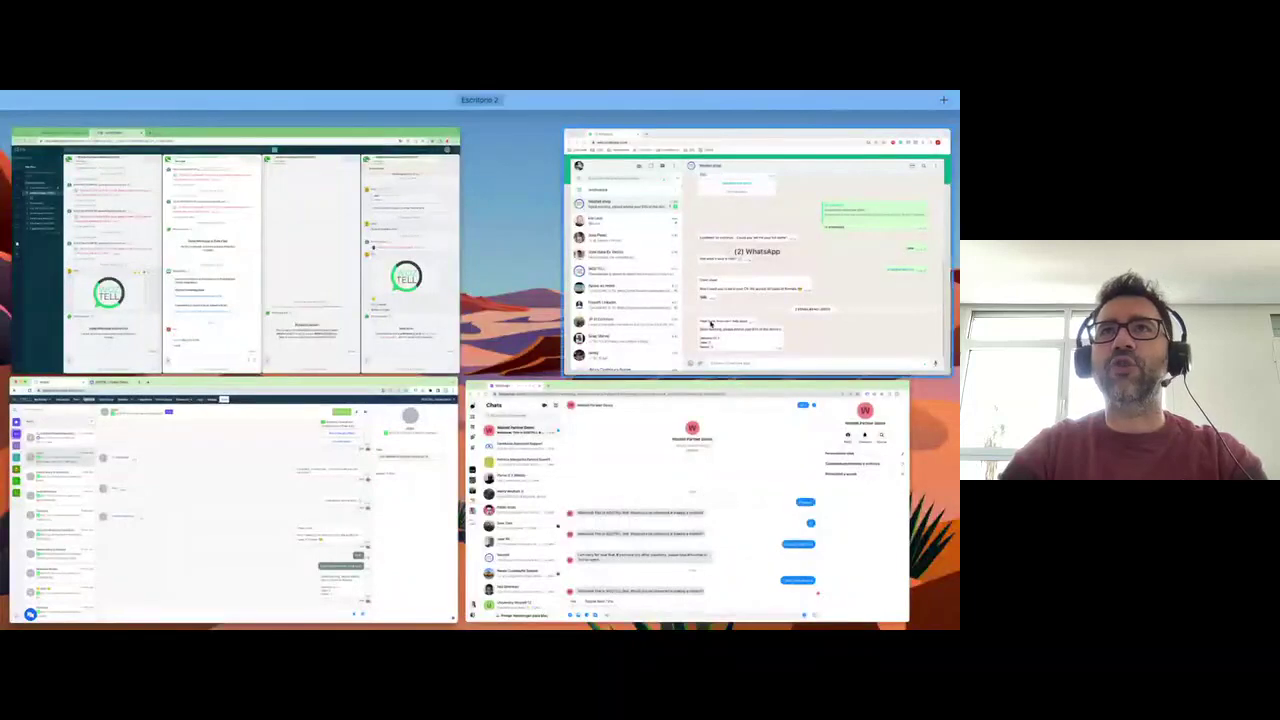
{"action": "left_click", "coordinate": [381, 522]}
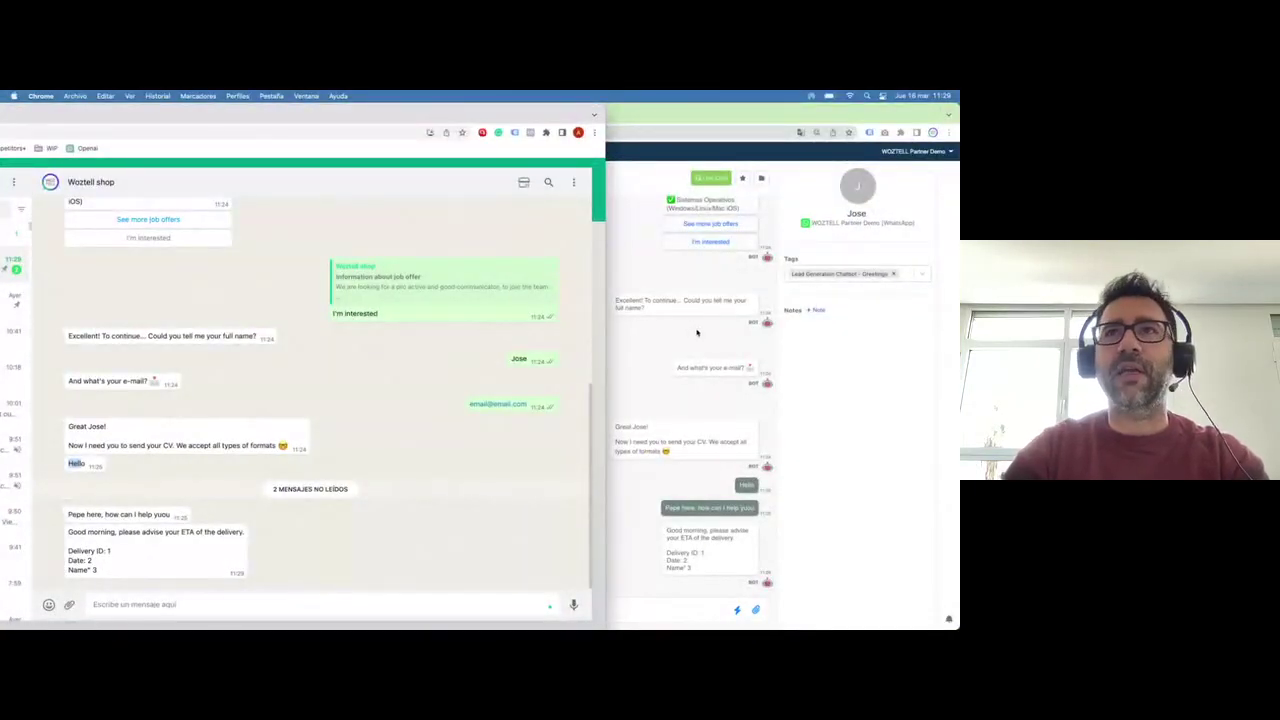
{"action": "left_click", "coordinate": [893, 400]}
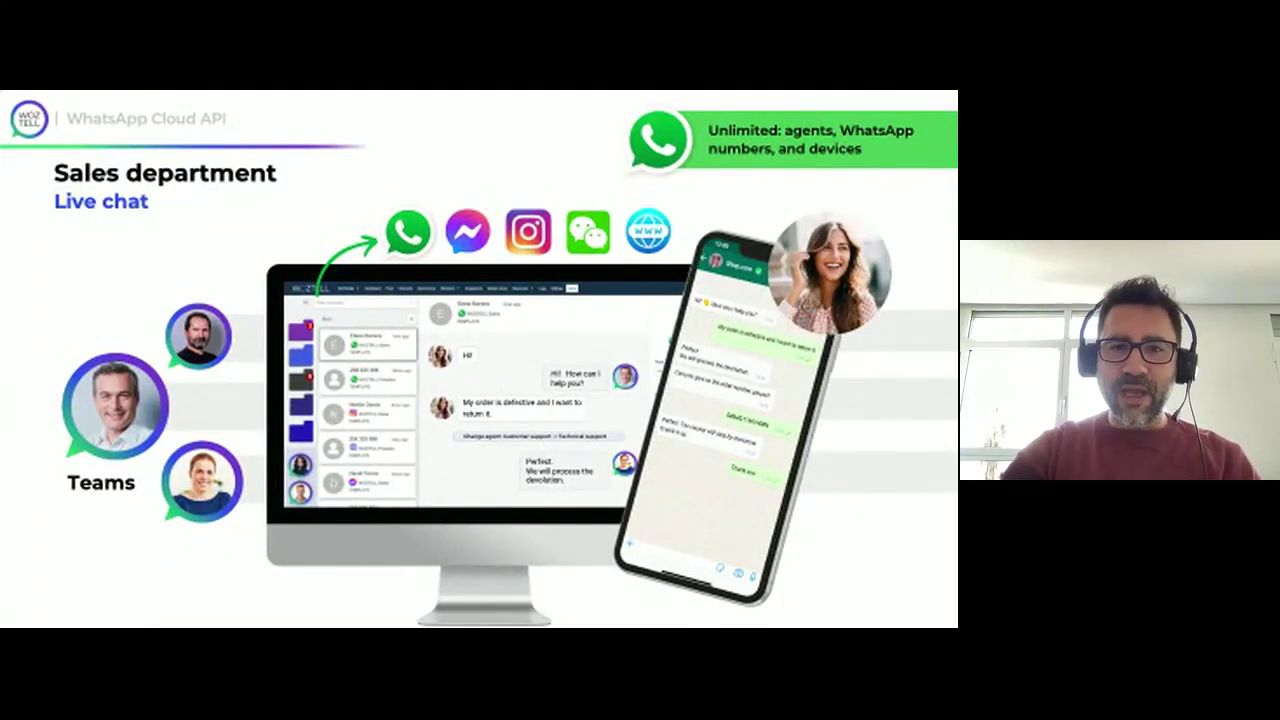
{"action": "key", "text": "Right"}
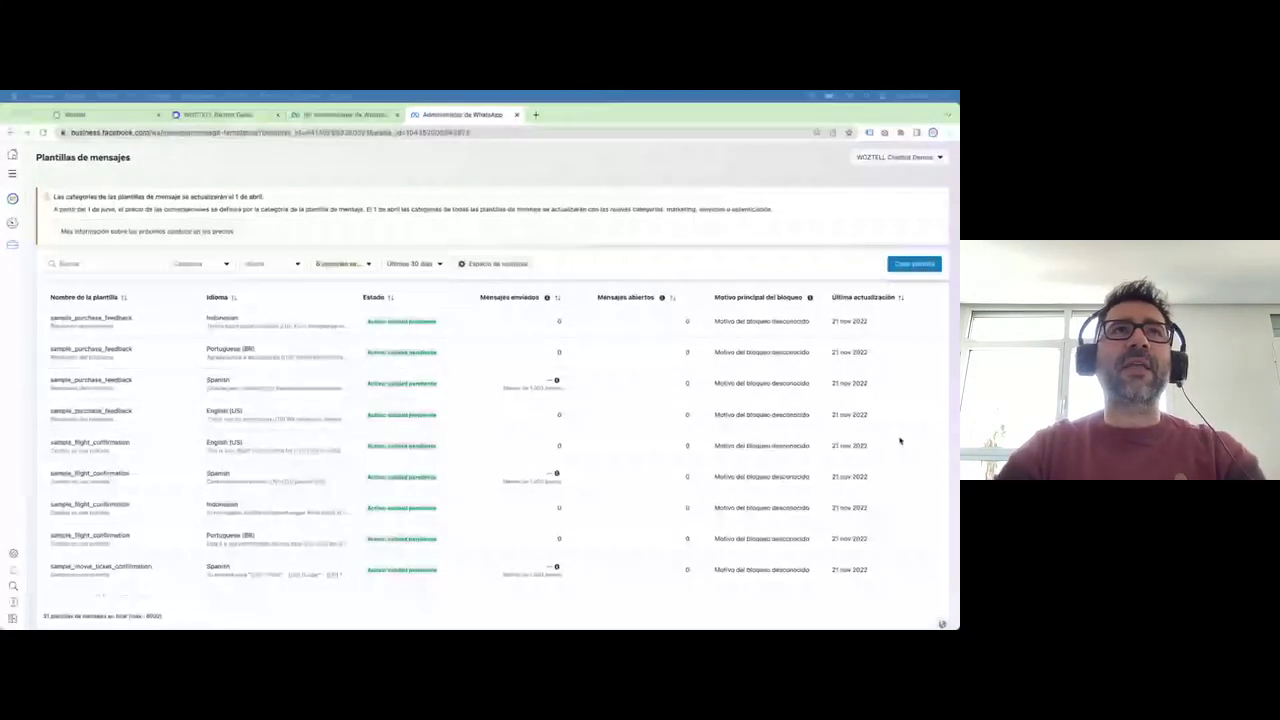
Look through the existing message templates, start a new one and enter follow_up_1_ as its name
{"action": "scroll", "coordinate": [334, 483], "scroll_direction": "down", "scroll_amount": 10}
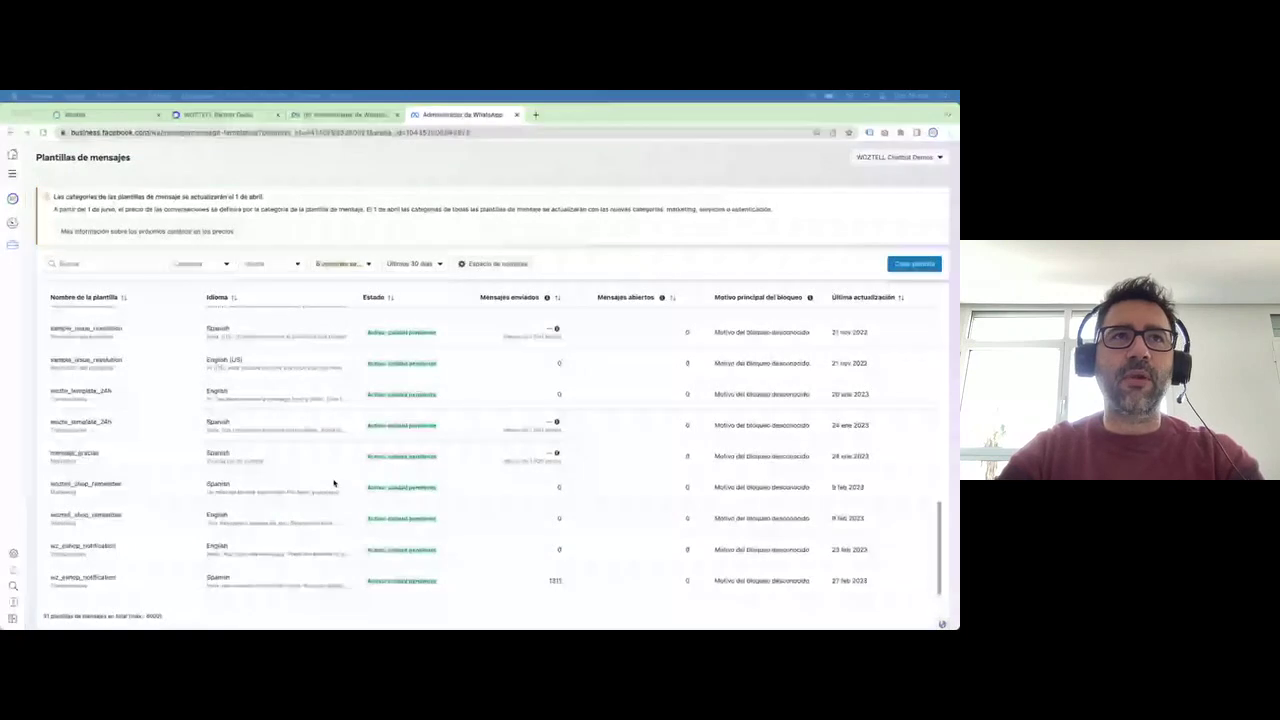
{"action": "scroll", "coordinate": [334, 483], "scroll_direction": "up", "scroll_amount": 10}
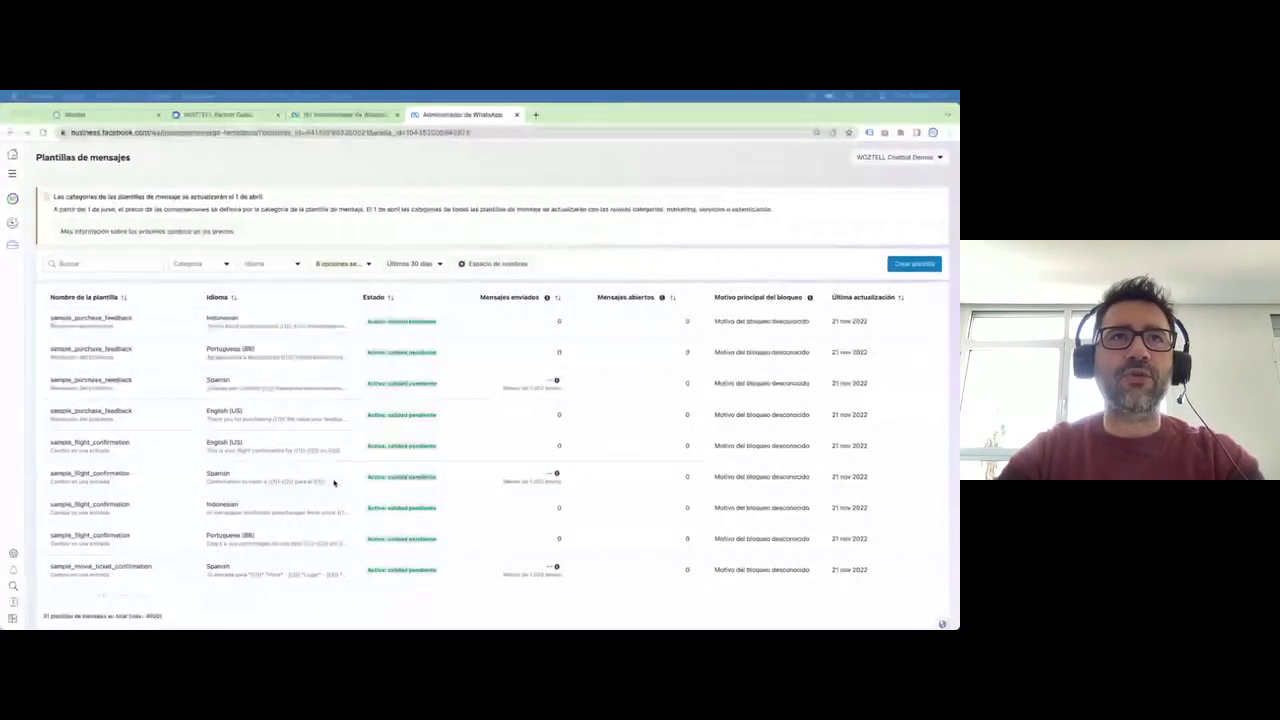
{"action": "left_click", "coordinate": [902, 264]}
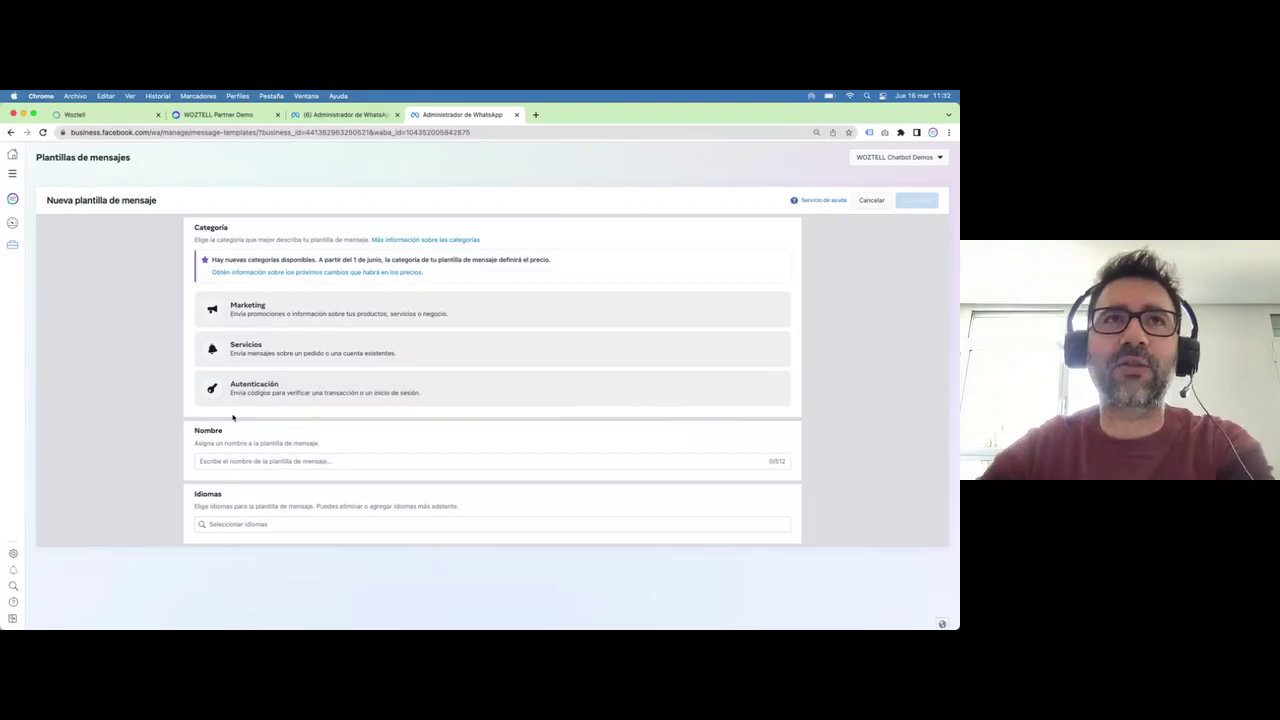
{"action": "left_click", "coordinate": [221, 464]}
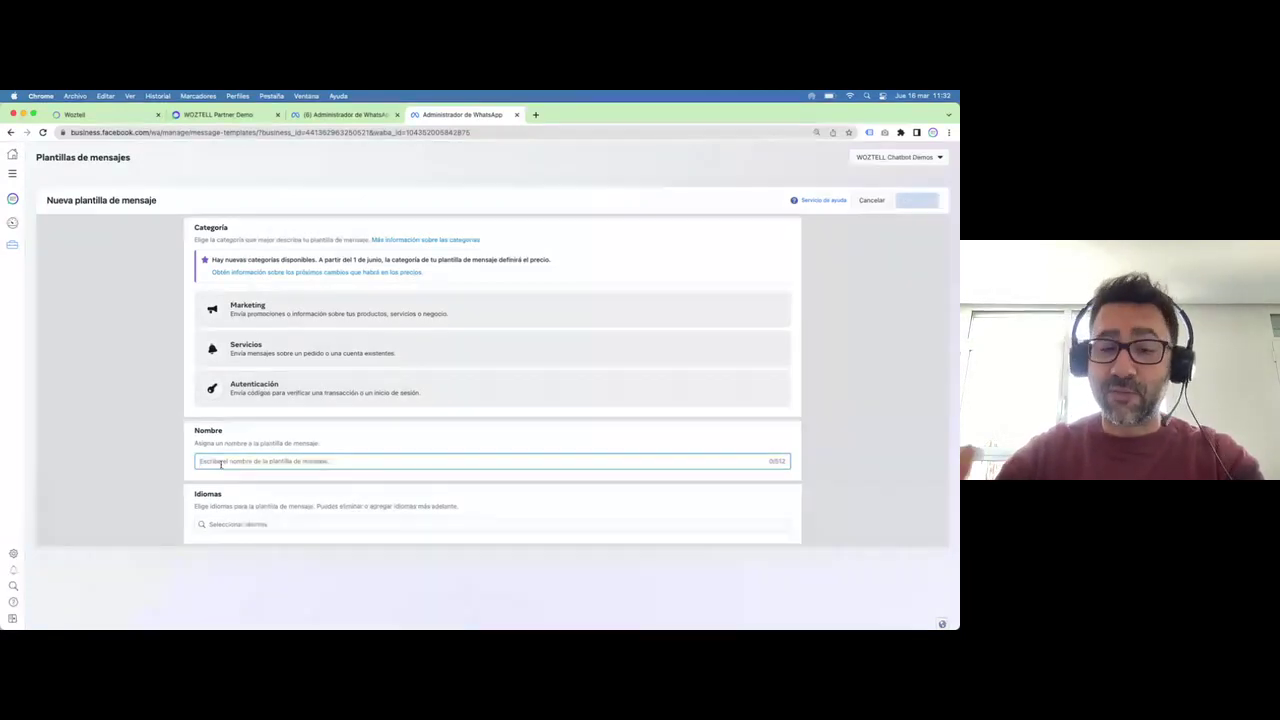
{"action": "type", "text": "fot"}
{"action": "type", "text": "low_u"}
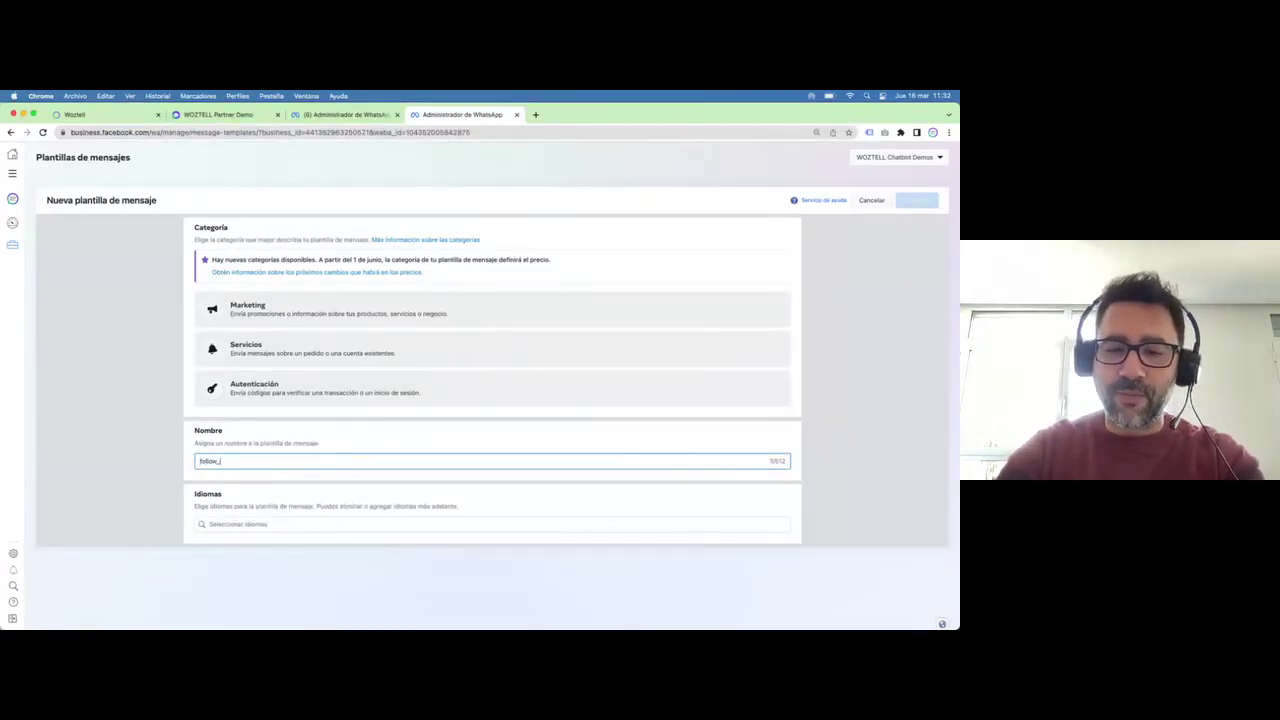
{"action": "type", "text": "p_1_"}
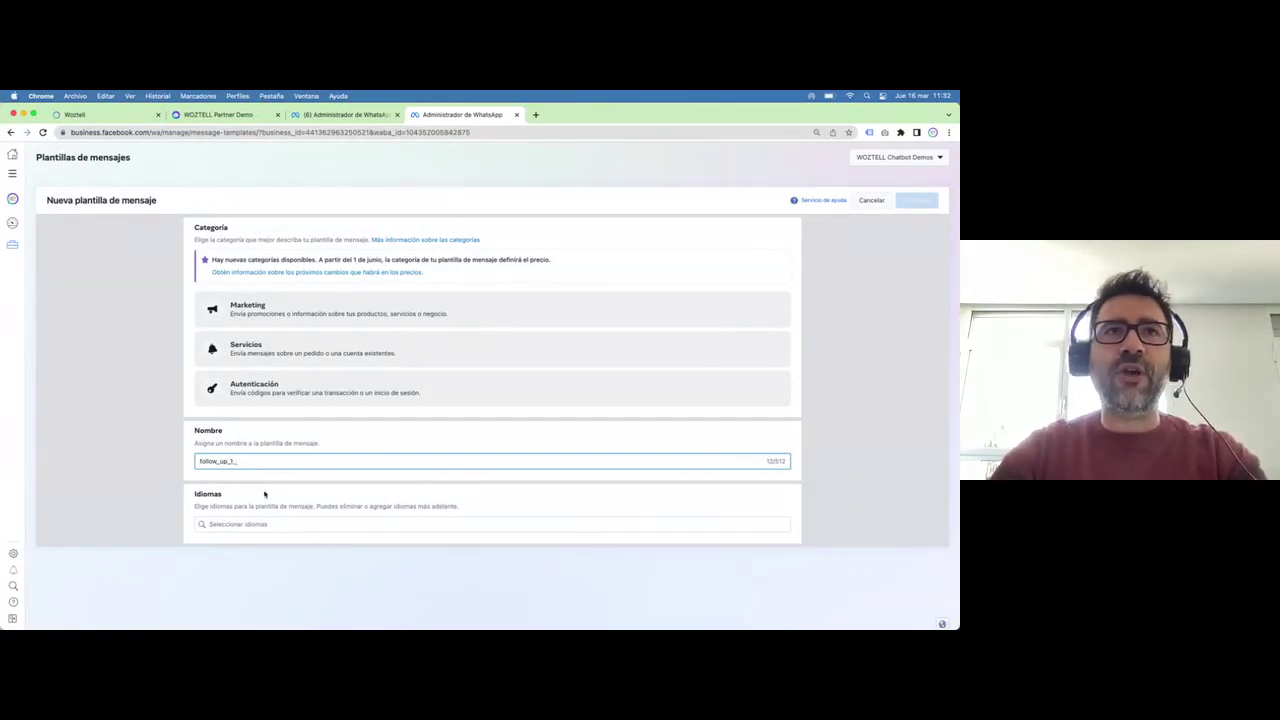
Add English as the template language and extend the template name to follow_up_1_o
{"action": "left_click", "coordinate": [264, 523]}
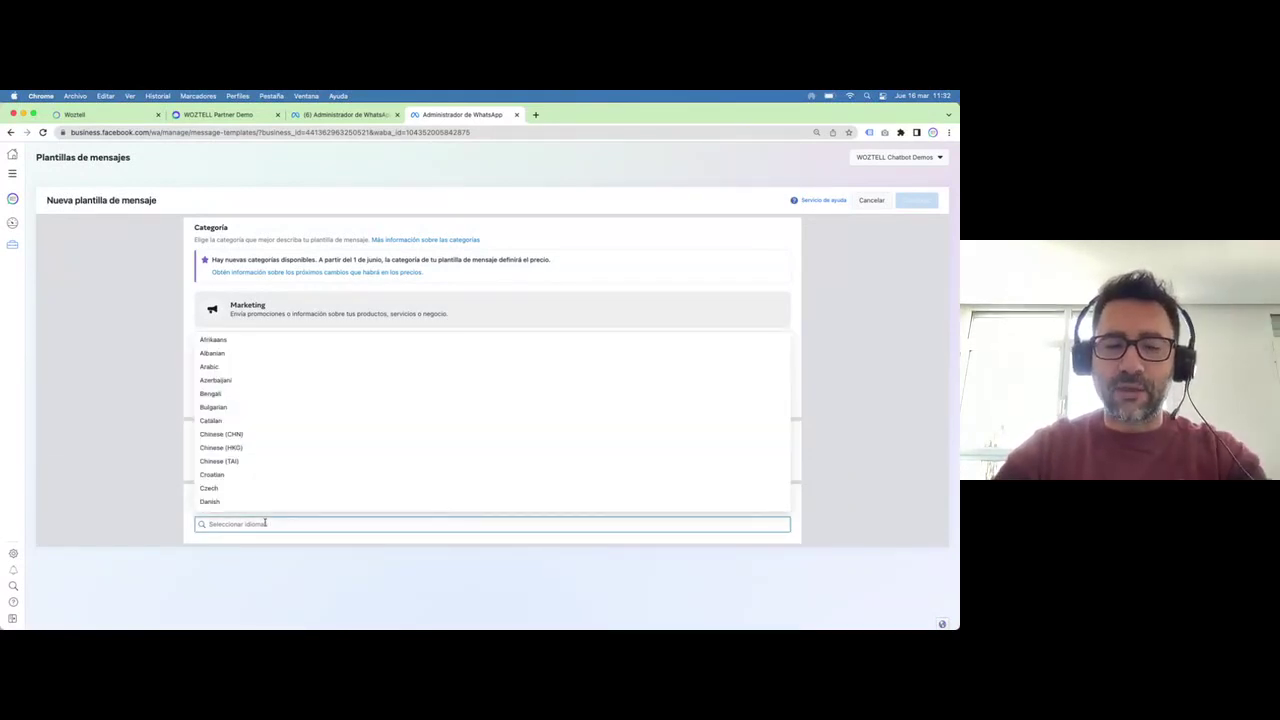
{"action": "type", "text": "engli"}
{"action": "left_click", "coordinate": [271, 477]}
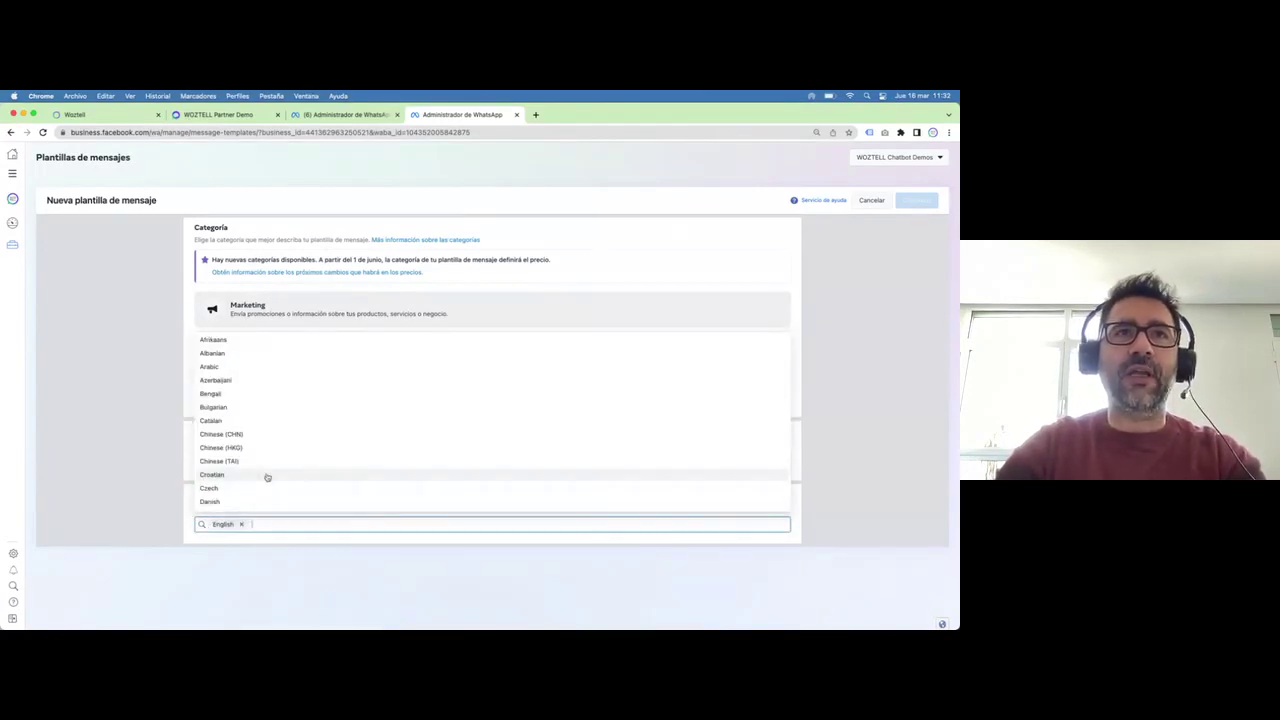
{"action": "left_click", "coordinate": [265, 557]}
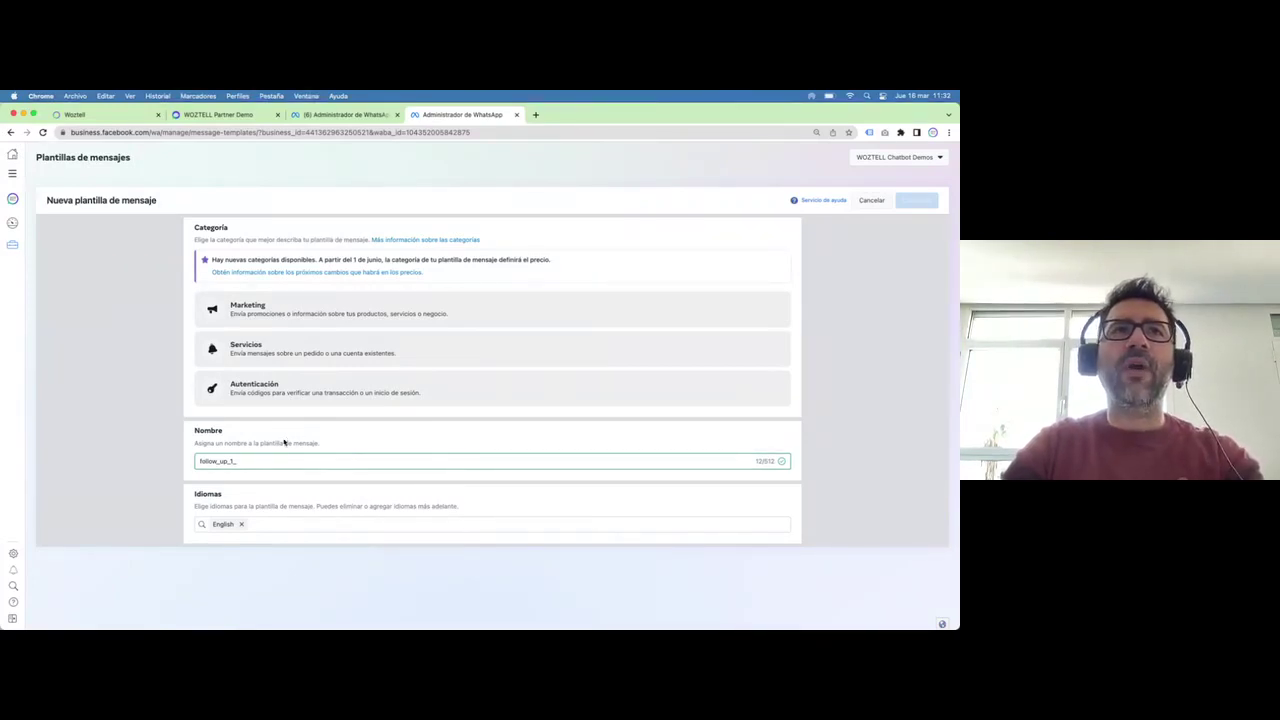
{"action": "type", "text": "o"}
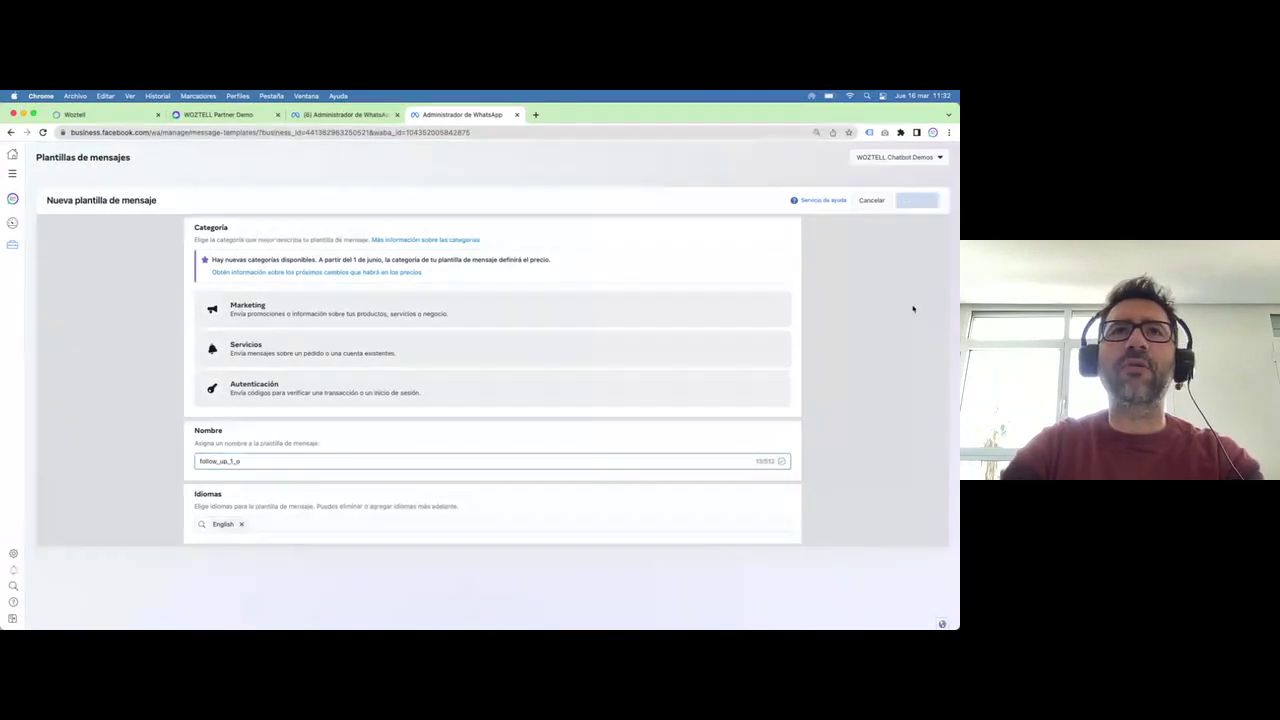
Add Chinese (HKG) as a second language and continue to the template editor with the Marketing category
{"action": "left_click", "coordinate": [352, 523]}
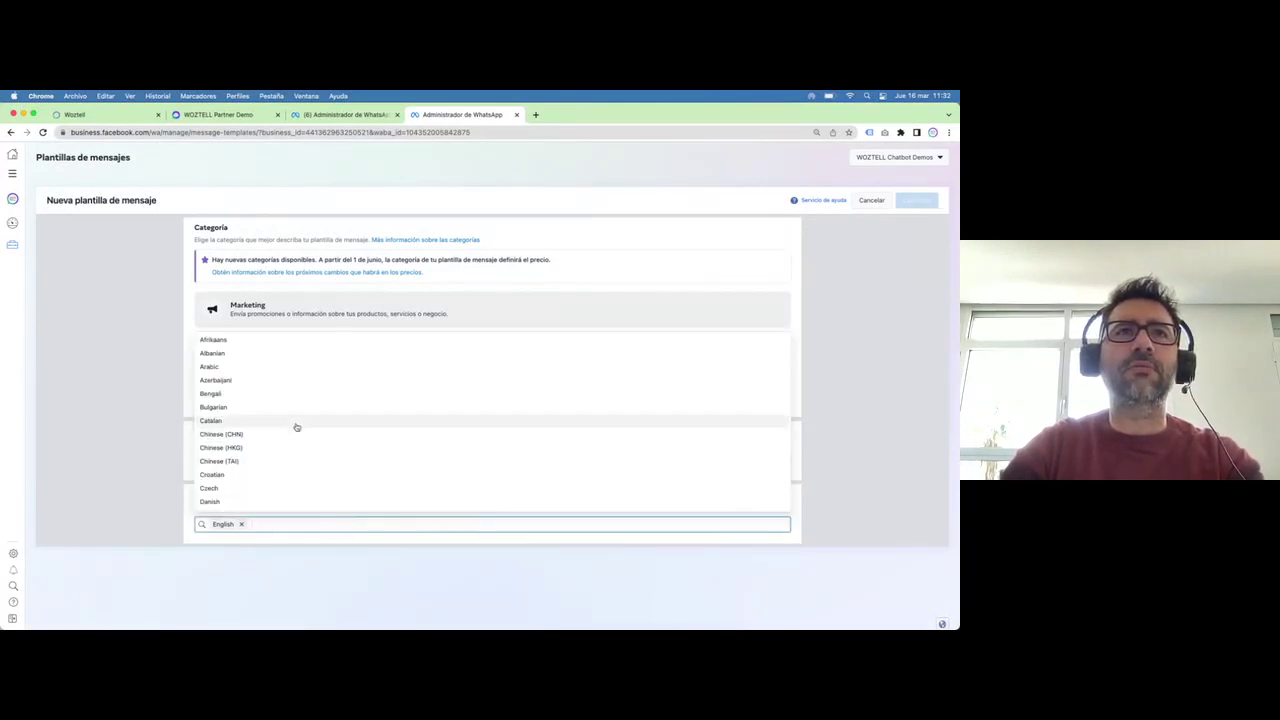
{"action": "left_click", "coordinate": [272, 451]}
{"action": "left_click", "coordinate": [863, 380]}
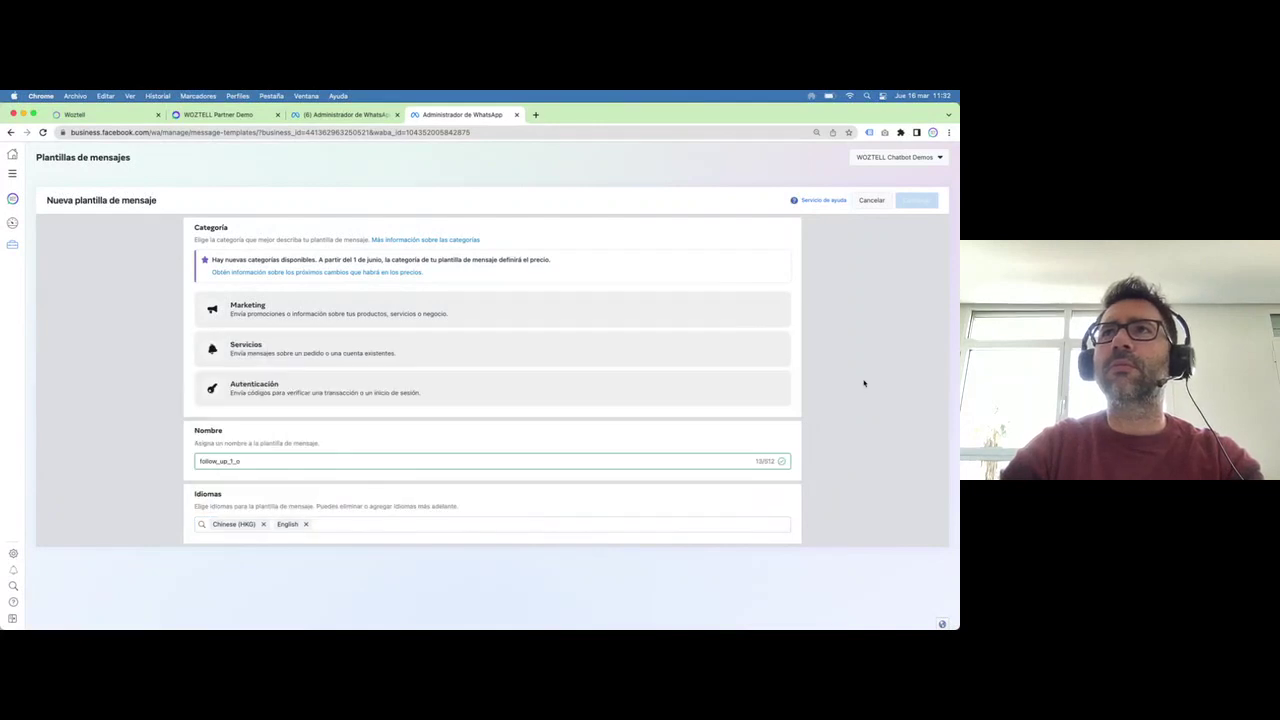
{"action": "left_click", "coordinate": [343, 316]}
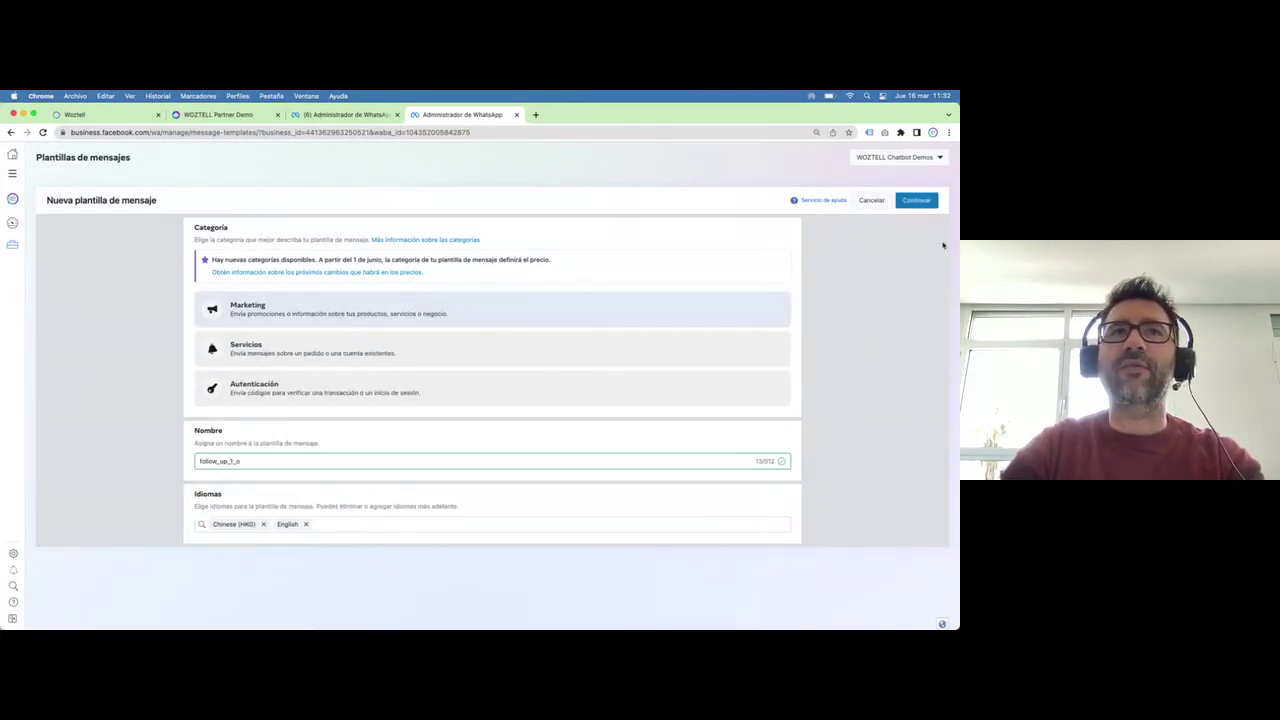
{"action": "left_click", "coordinate": [916, 200]}
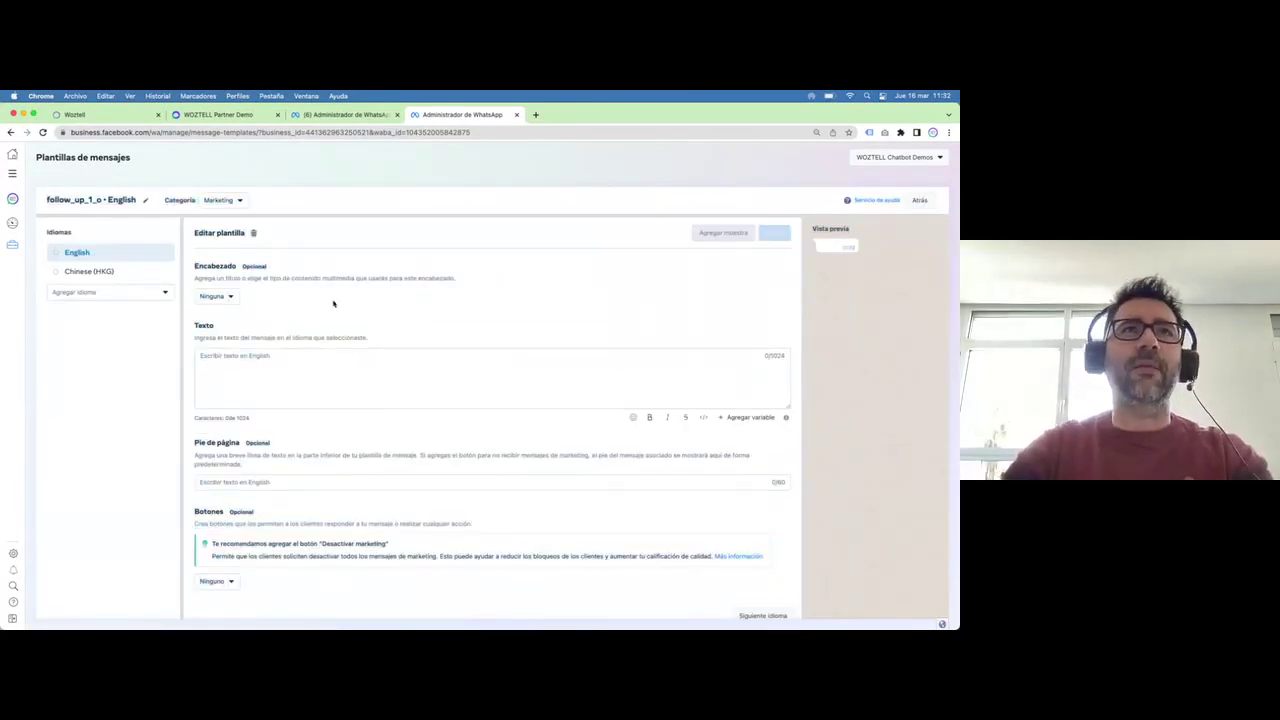
Try out the text header and the media header with its image and document types for the English template
{"action": "left_click", "coordinate": [206, 298]}
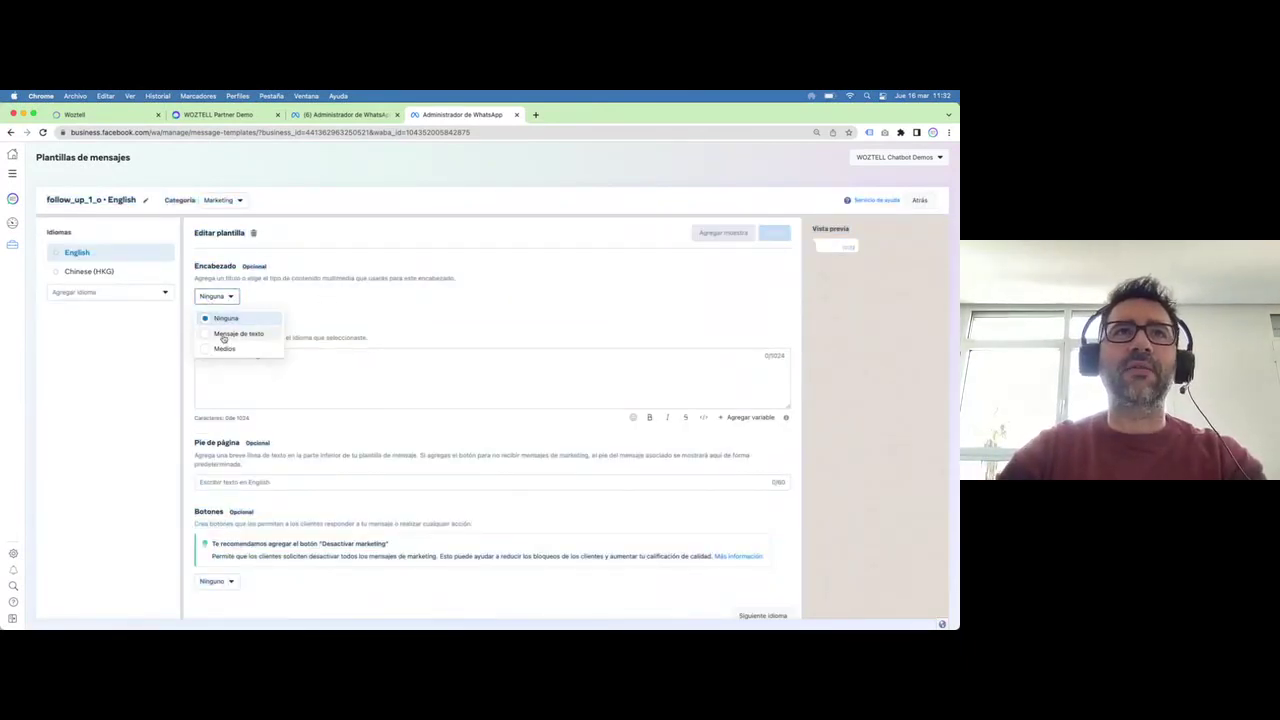
{"action": "left_click", "coordinate": [224, 333]}
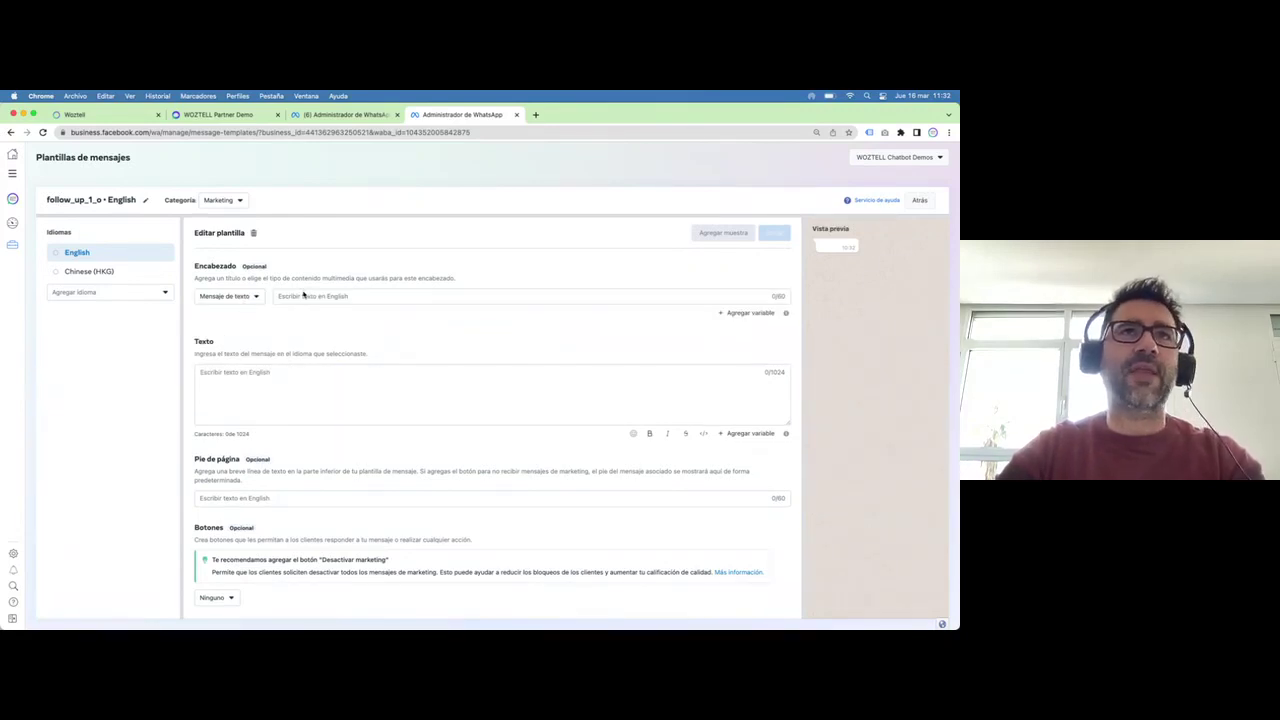
{"action": "left_click", "coordinate": [236, 299]}
{"action": "left_click", "coordinate": [220, 346]}
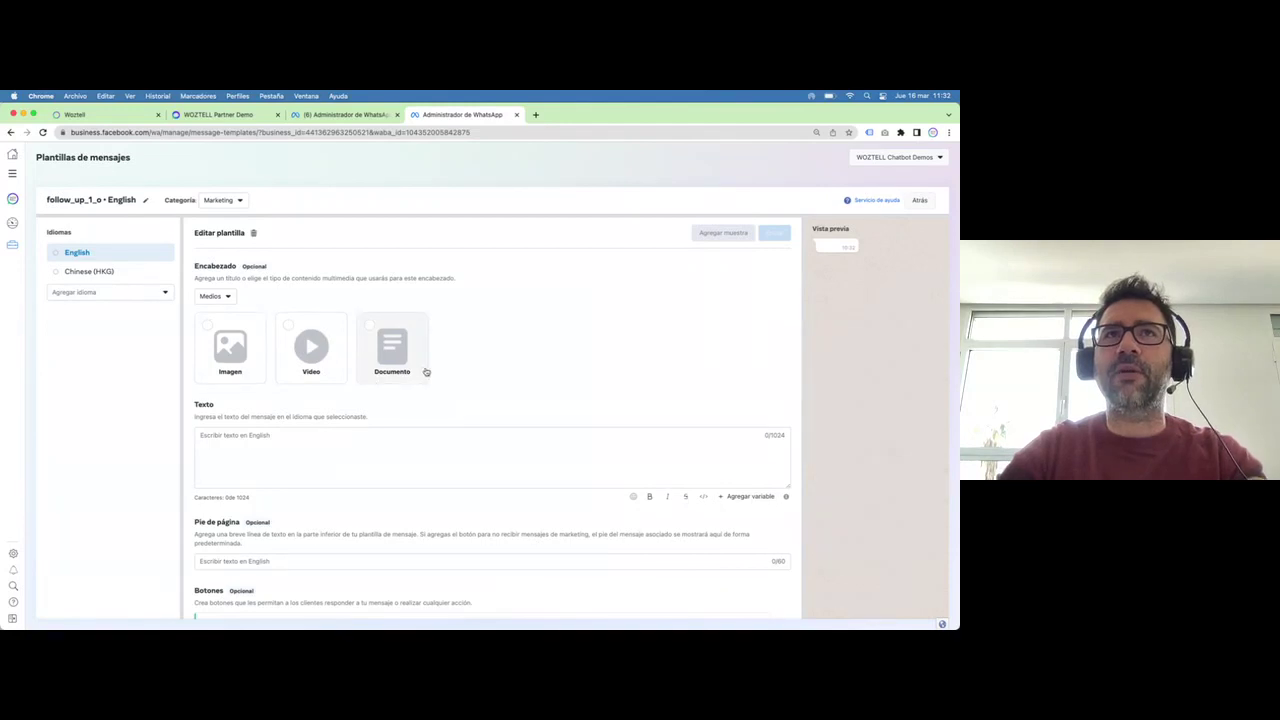
{"action": "left_click", "coordinate": [231, 350]}
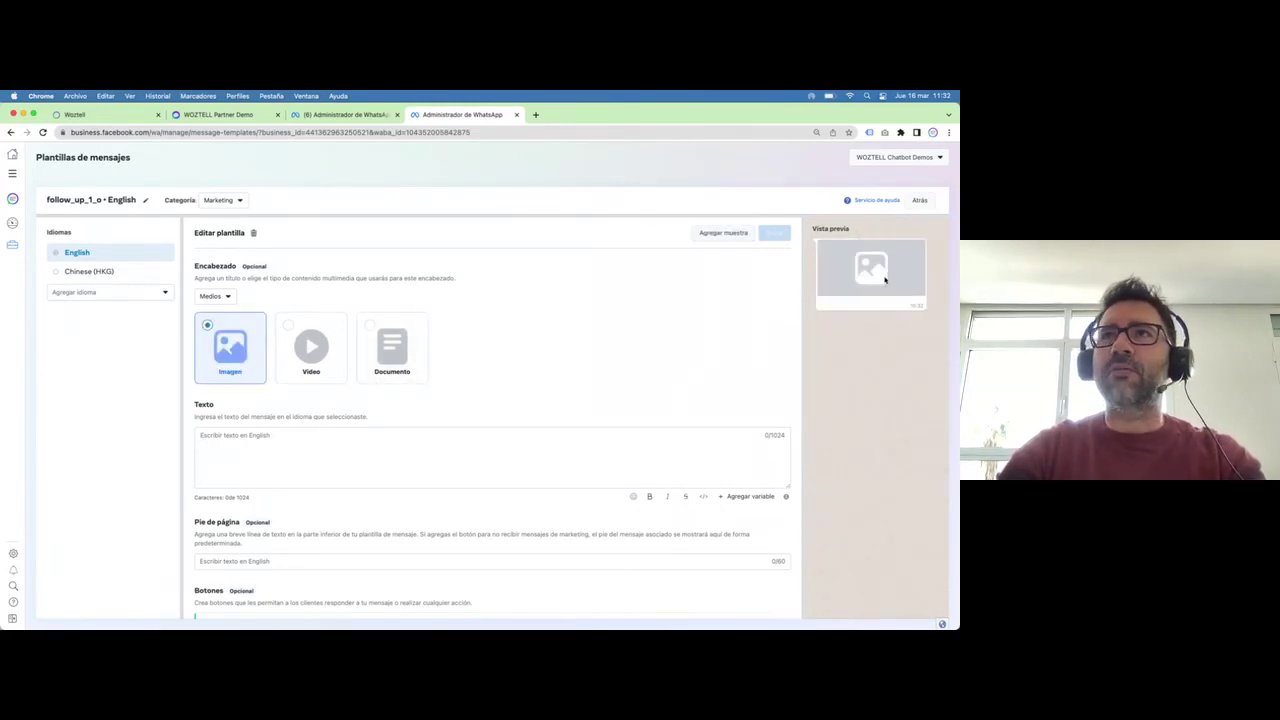
{"action": "left_click", "coordinate": [392, 347]}
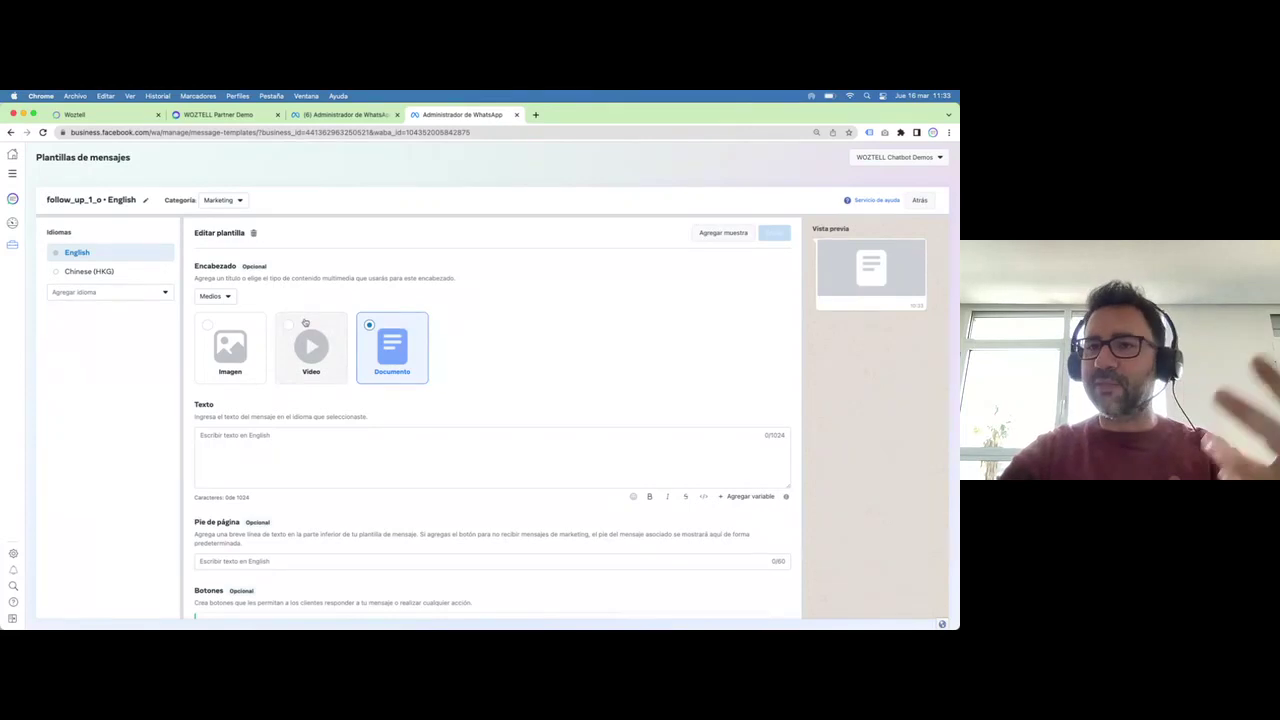
Give the English template a text header reading "Follow-up with the conversation" and check it in the preview
{"action": "left_click", "coordinate": [213, 296]}
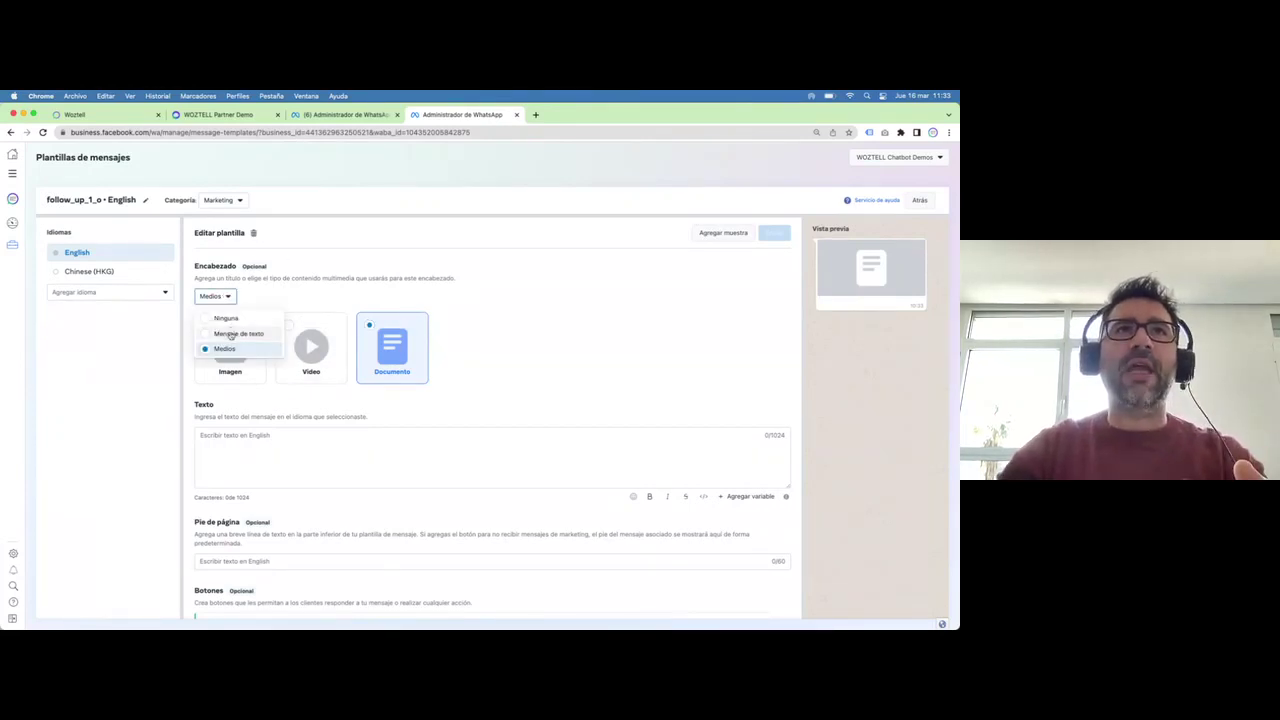
{"action": "left_click", "coordinate": [230, 333]}
{"action": "left_click", "coordinate": [348, 296]}
{"action": "type", "text": "Follow-up with th"}
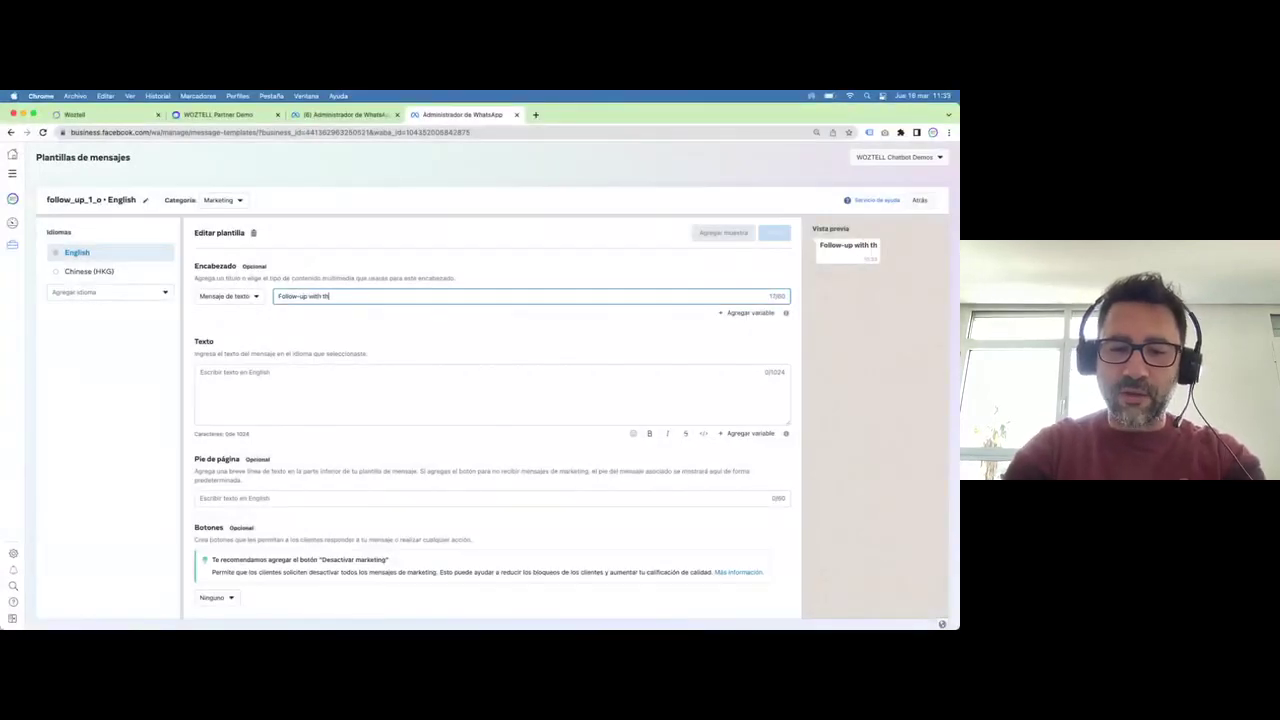
{"action": "type", "text": "e conversation"}
{"action": "left_click", "coordinate": [351, 374]}
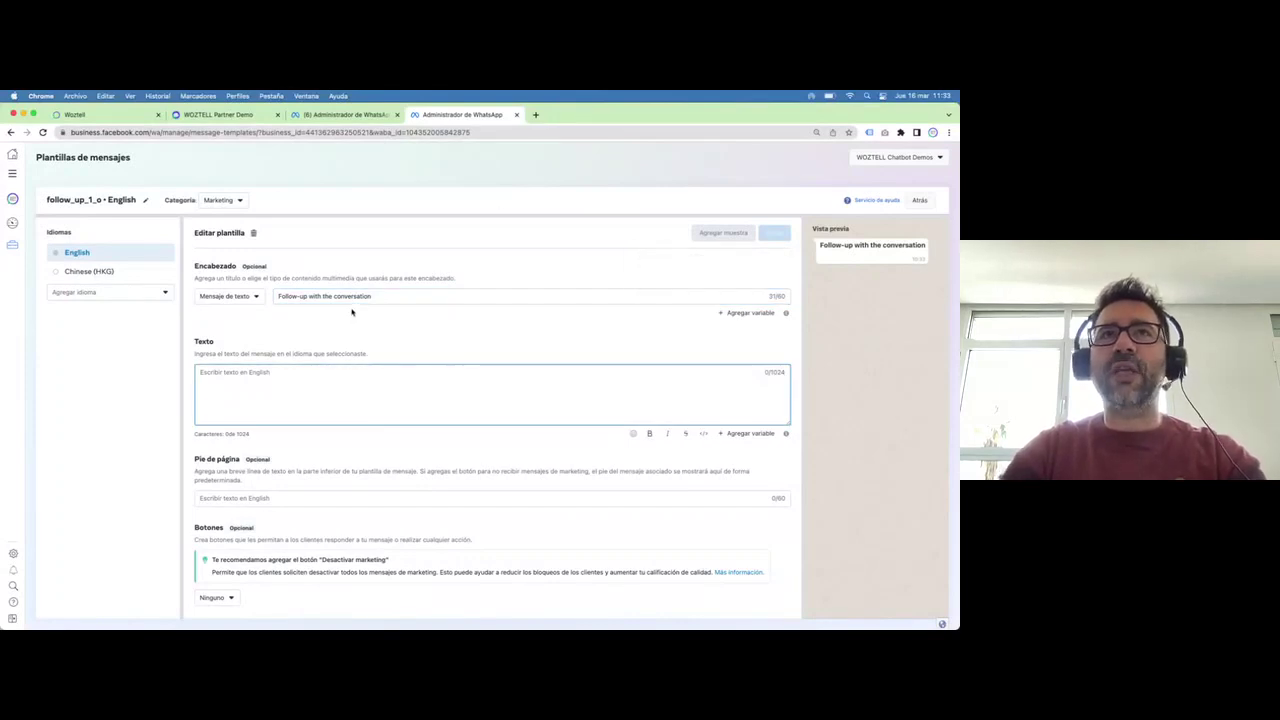
{"action": "left_click_drag", "start_coordinate": [819, 244], "coordinate": [944, 247]}
{"action": "left_click", "coordinate": [928, 246]}
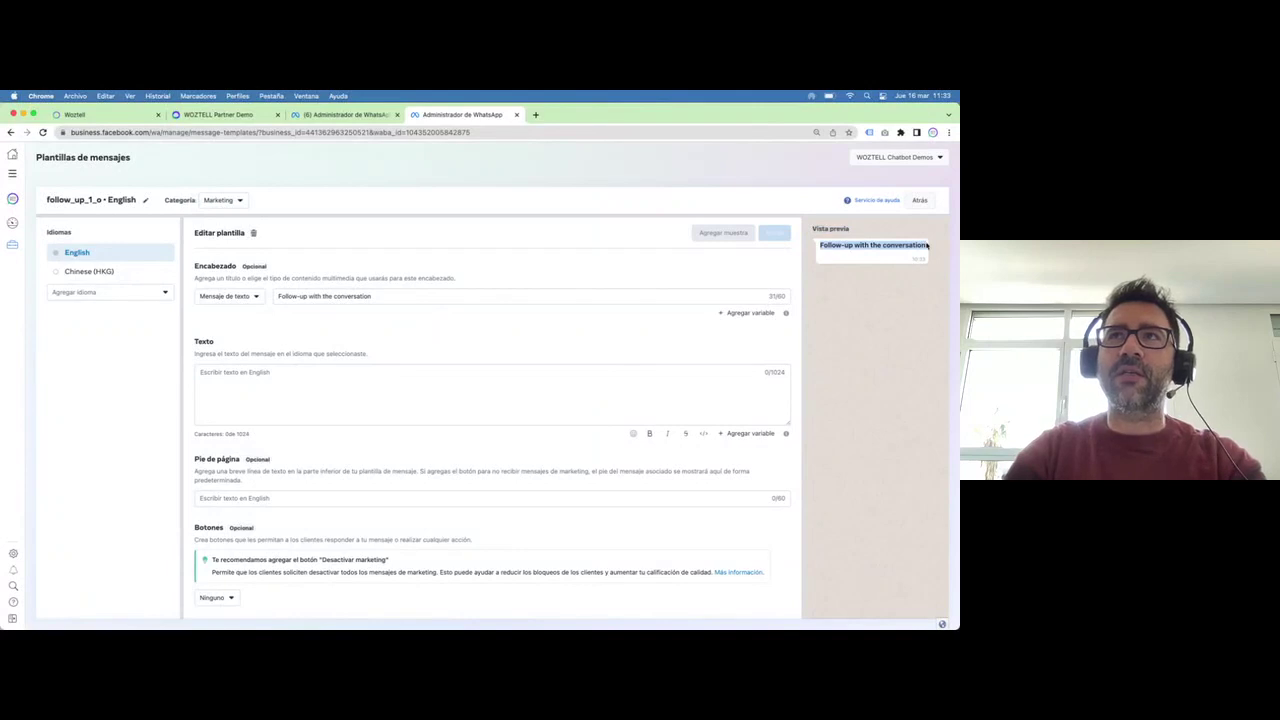
Begin the English template's body text with the greeting "Hello {{1}},", inserting a variable for the recipient, followed by a blank line
{"action": "left_click", "coordinate": [370, 385]}
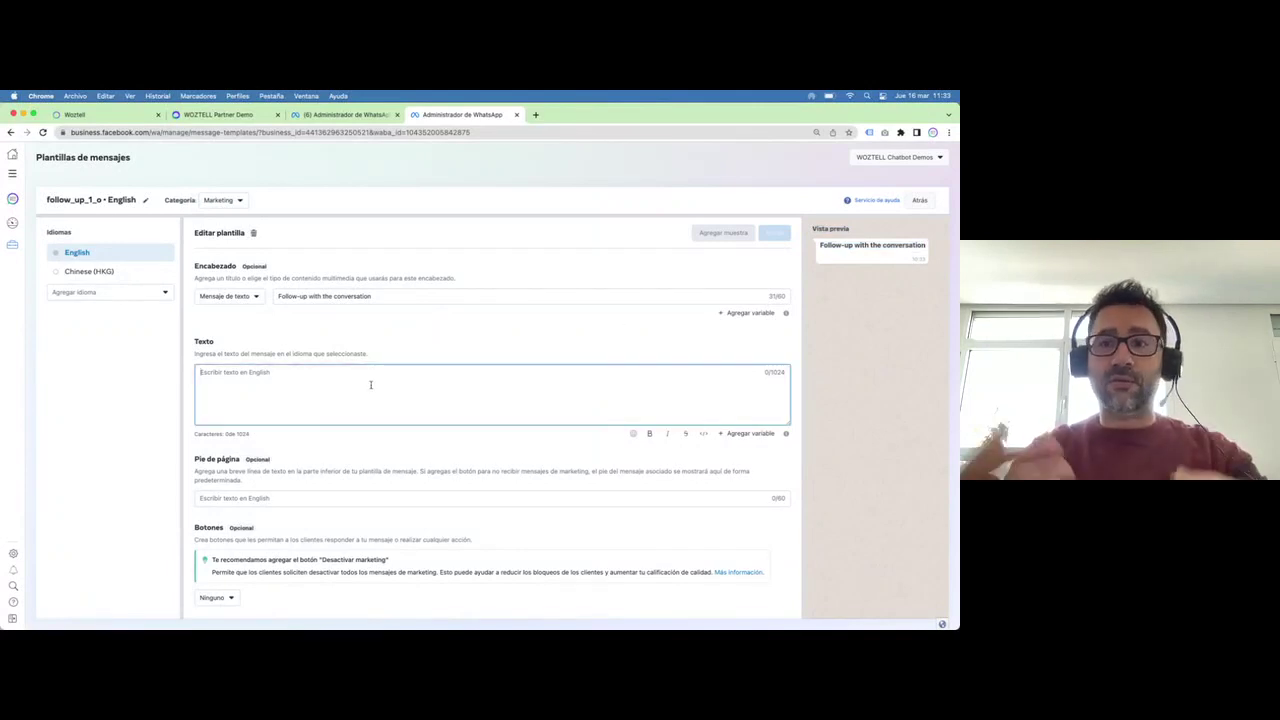
{"action": "type", "text": "Hello"}
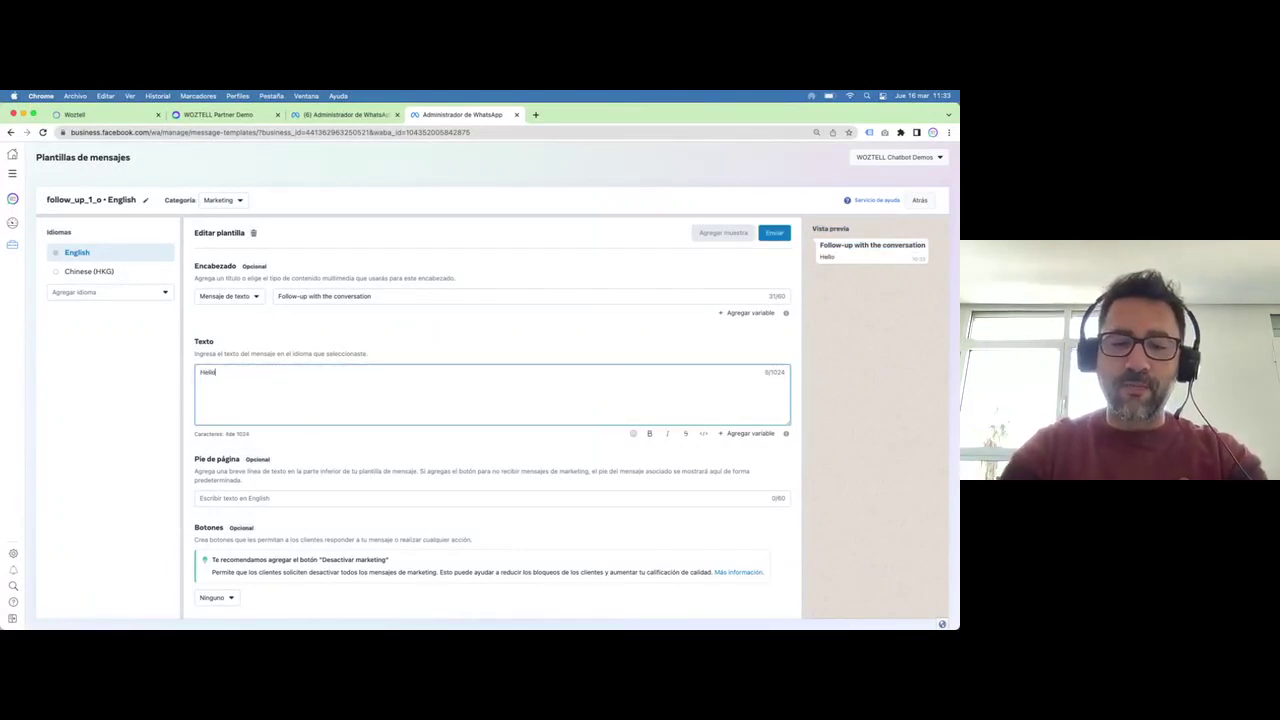
{"action": "left_click", "coordinate": [730, 434]}
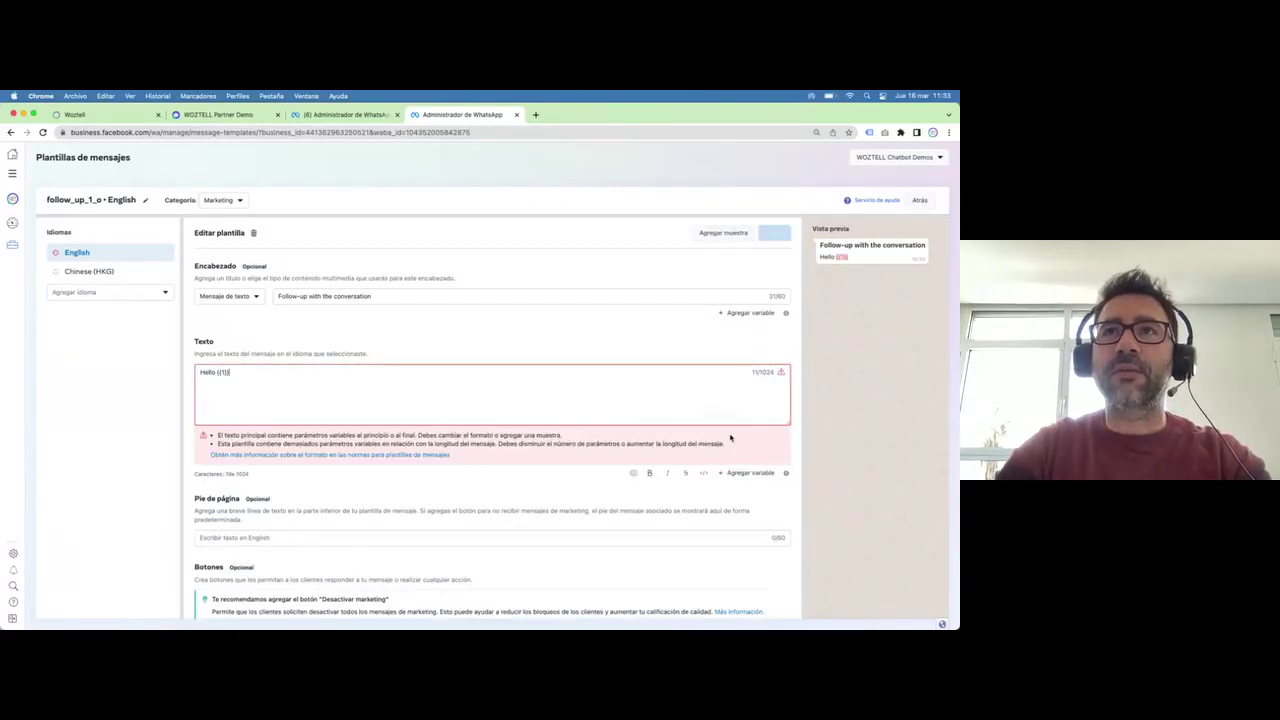
{"action": "type", "text": ","}
{"action": "key", "text": "Return"}
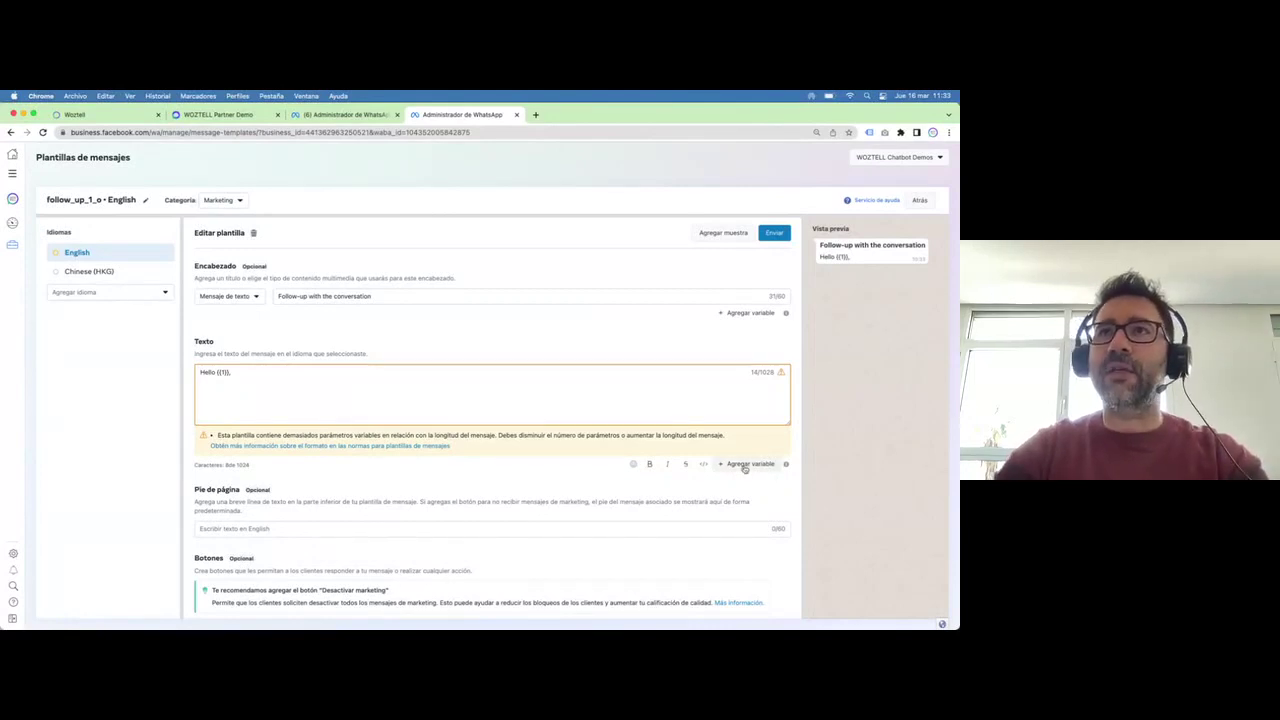
Add a second body line with another variable, reading "{{2}} here, following our conversation..."
{"action": "left_click", "coordinate": [745, 466]}
{"action": "type", "text": "here"}
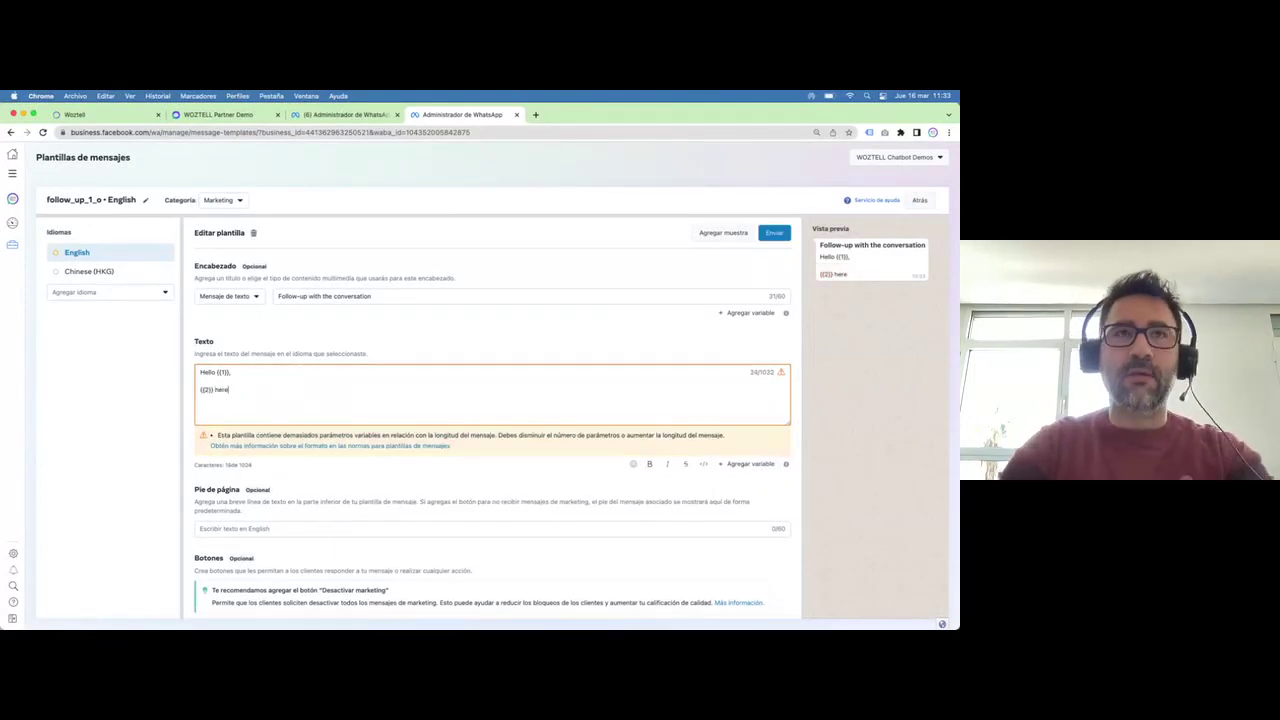
{"action": "type", "text": ", follow"}
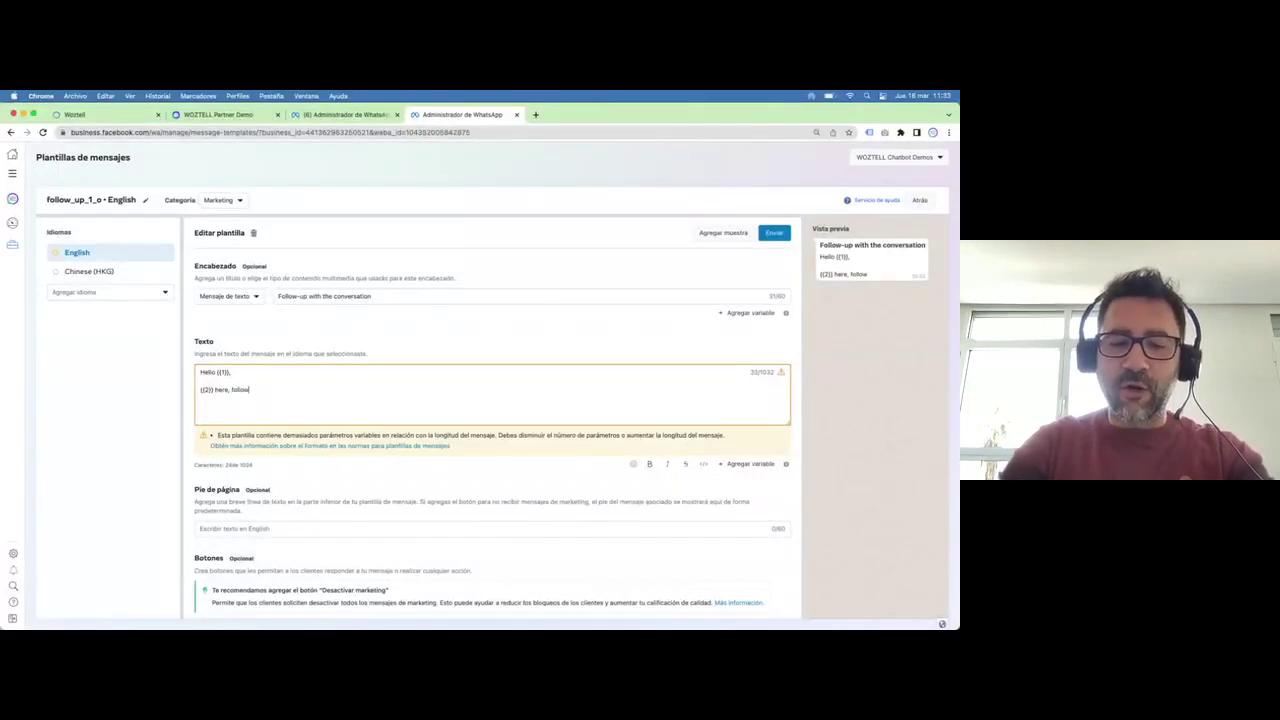
{"action": "type", "text": "ing our con"}
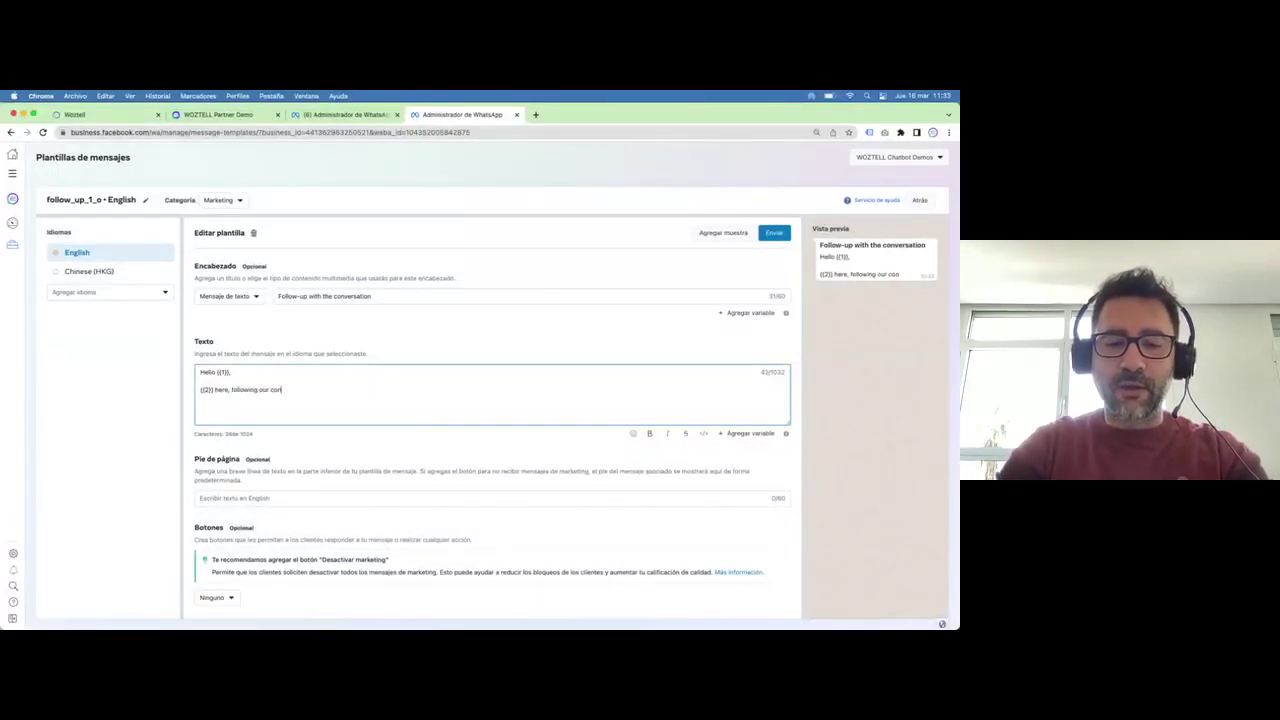
{"action": "type", "text": "versation..."}
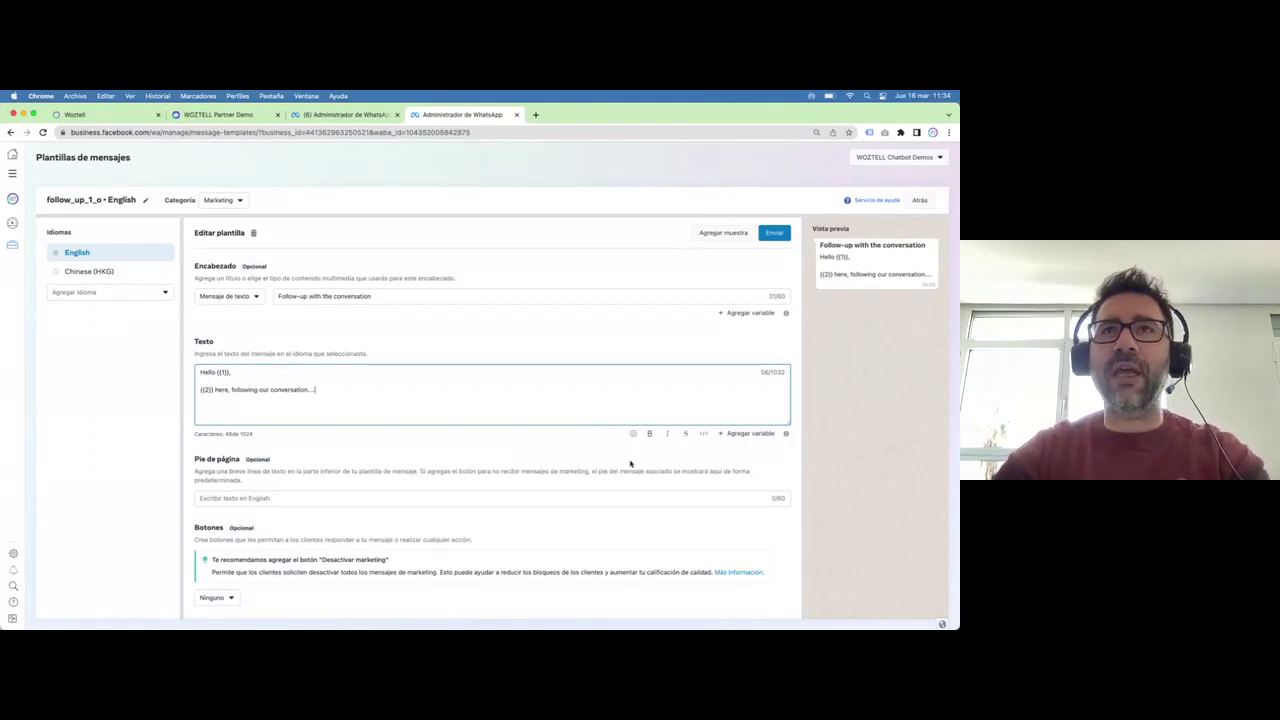
Give the English template the footer "Unsubscribe" and check it in the message preview
{"action": "scroll", "coordinate": [564, 455], "scroll_direction": "down", "scroll_amount": 1}
{"action": "left_click", "coordinate": [480, 469]}
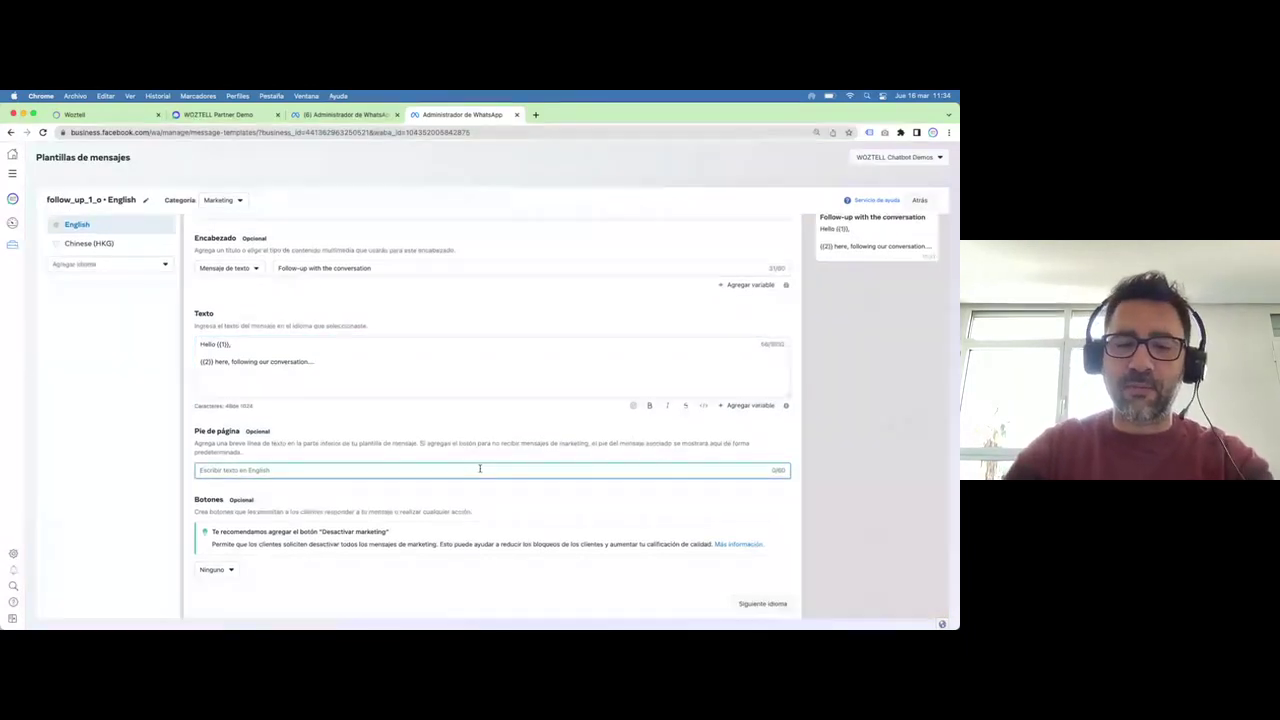
{"action": "type", "text": "Unsub"}
{"action": "key", "text": "BackSpace"}
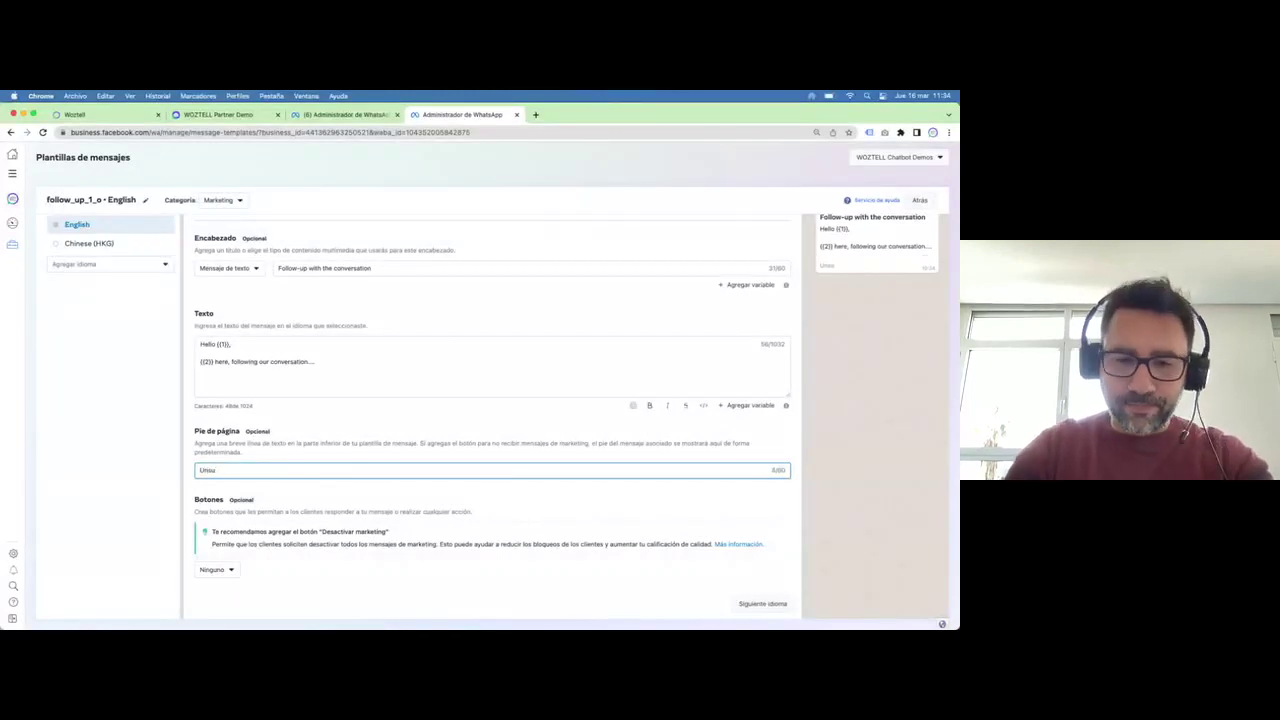
{"action": "type", "text": "bscr"}
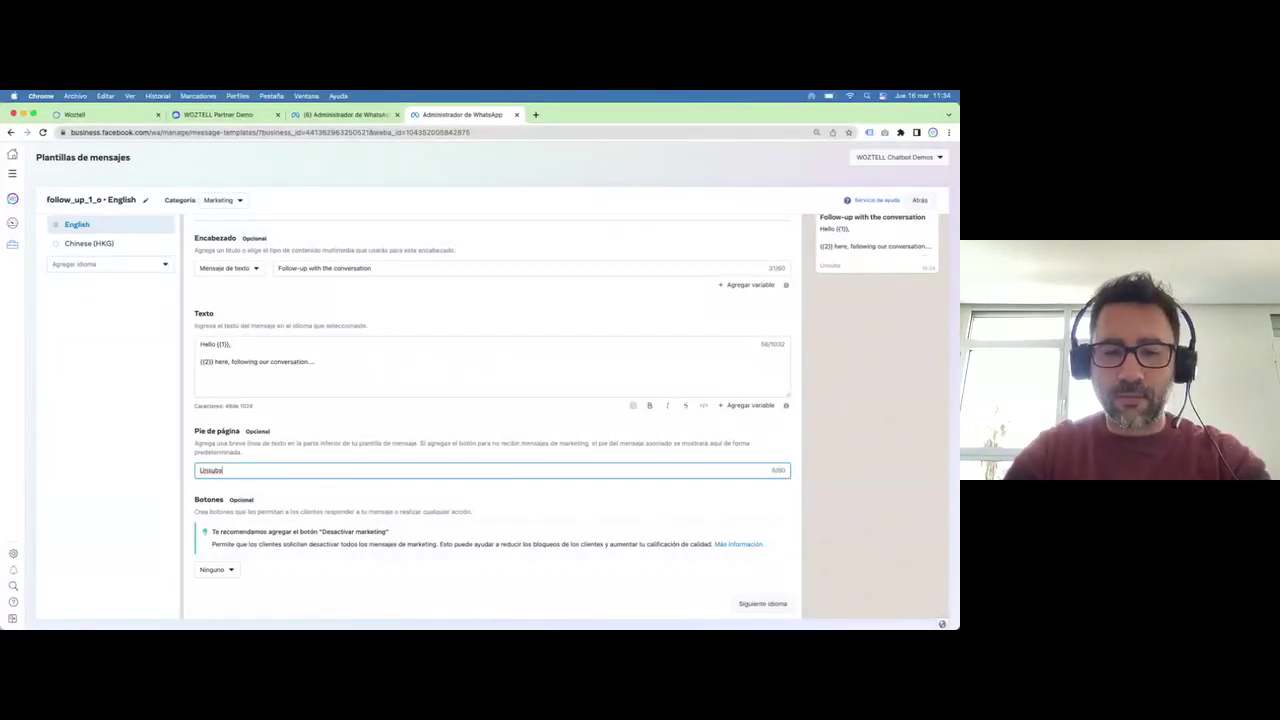
{"action": "type", "text": "ibe"}
{"action": "scroll", "coordinate": [861, 300], "scroll_direction": "up", "scroll_amount": 1}
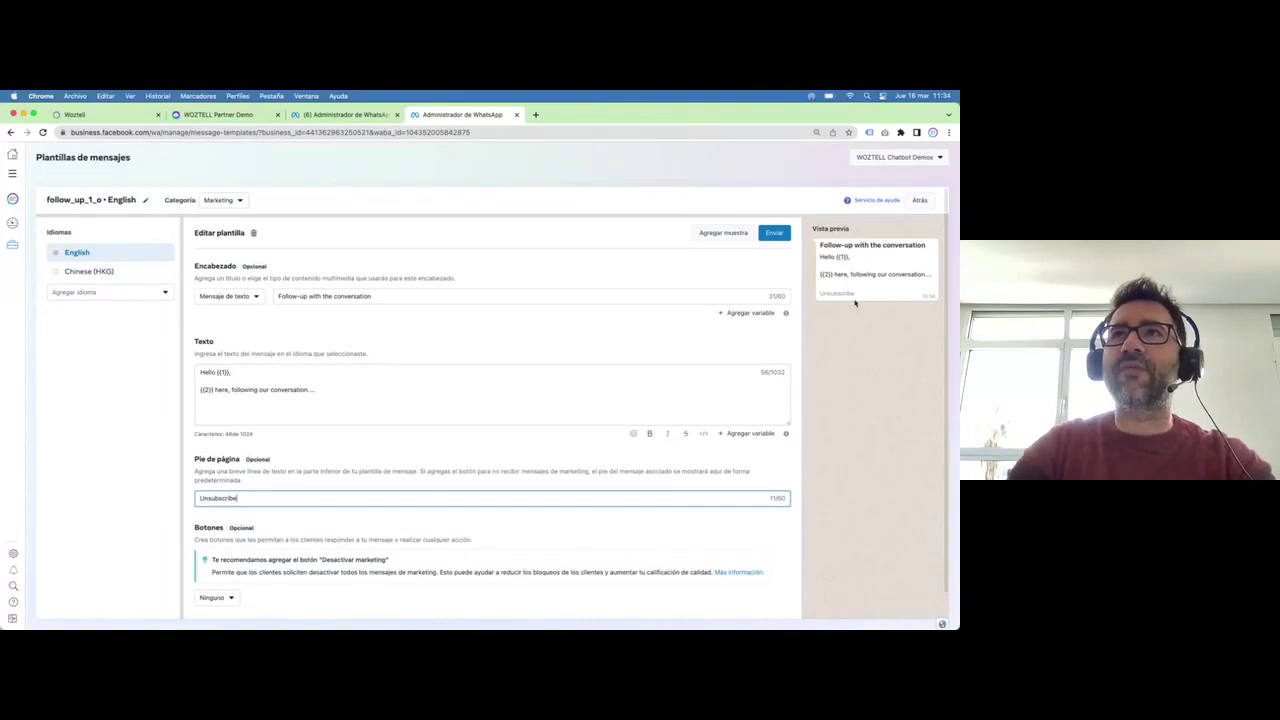
{"action": "left_click_drag", "start_coordinate": [857, 294], "coordinate": [818, 294]}
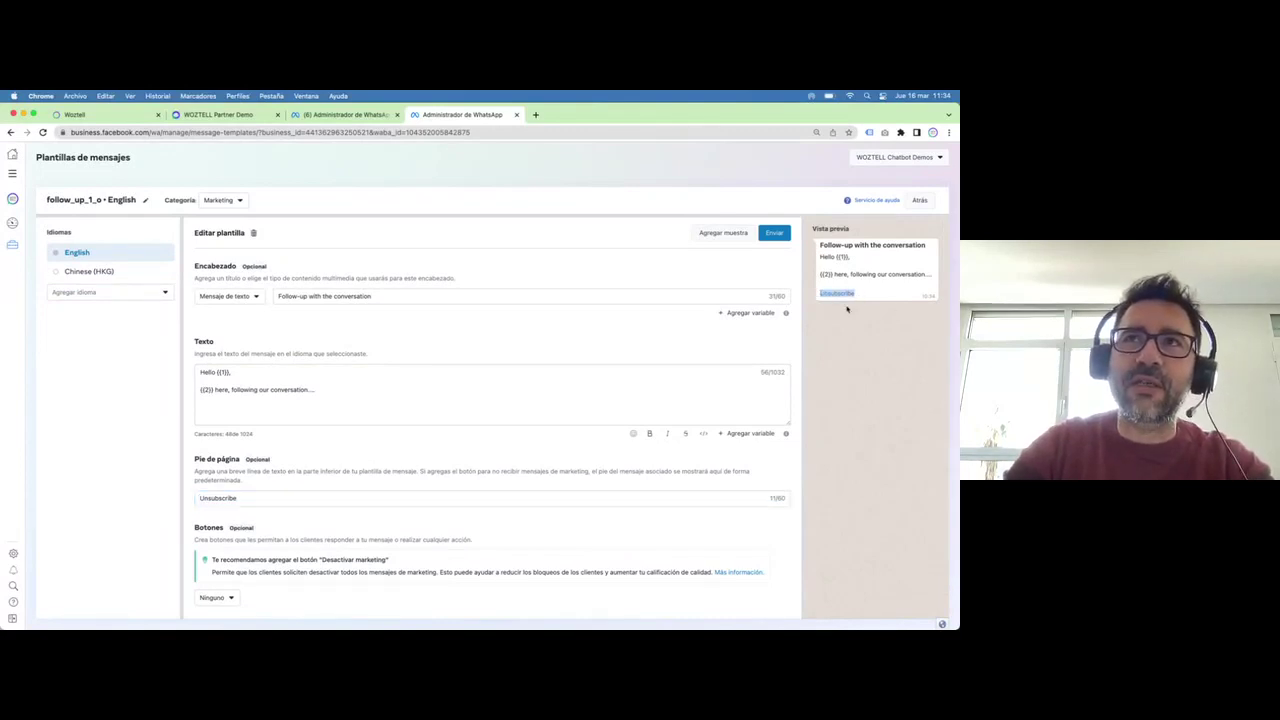
{"action": "left_click", "coordinate": [848, 310]}
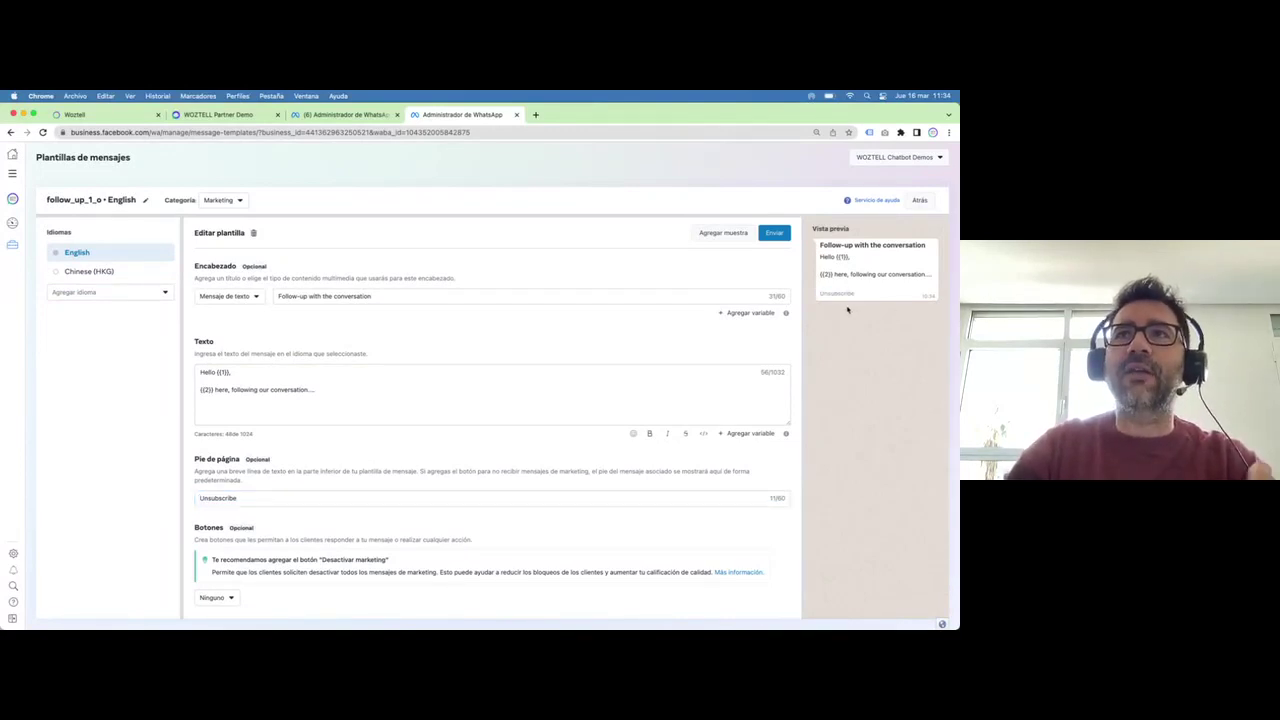
Add a custom quick reply button with the text "Yes do it" to the English template
{"action": "scroll", "coordinate": [531, 480], "scroll_direction": "down", "scroll_amount": 1}
{"action": "left_click", "coordinate": [233, 570]}
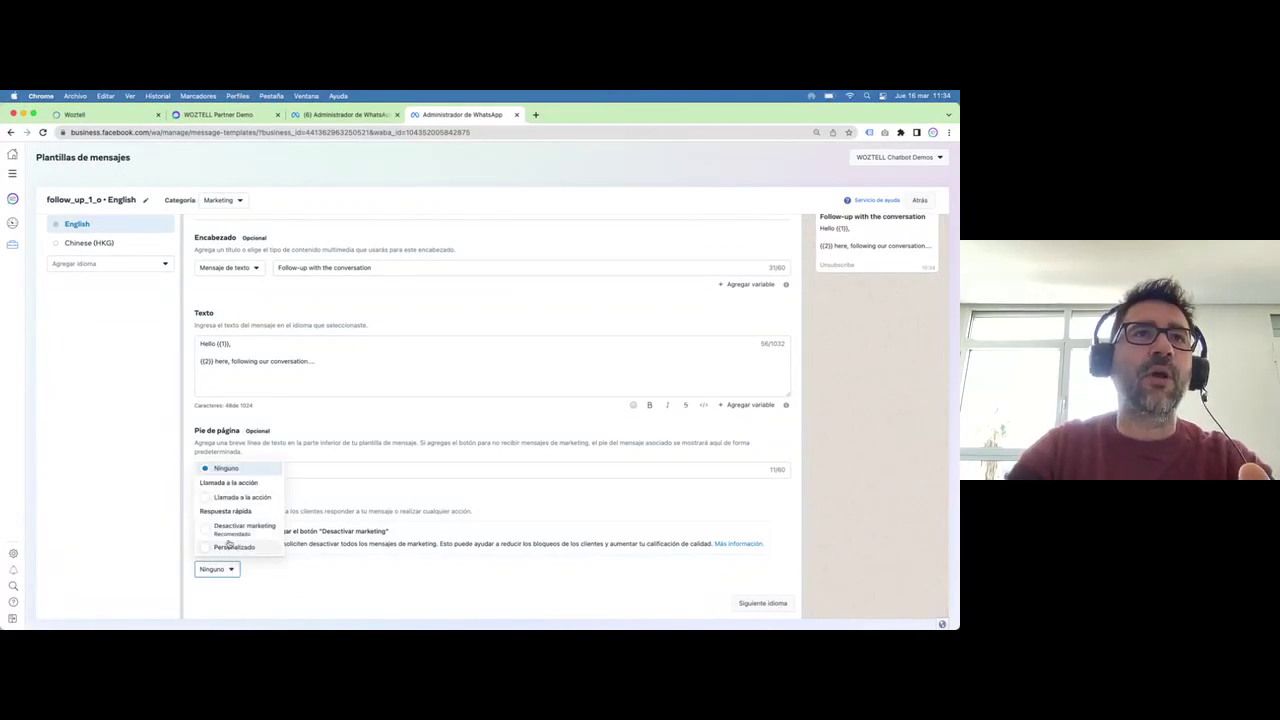
{"action": "left_click", "coordinate": [236, 547]}
{"action": "scroll", "coordinate": [375, 511], "scroll_direction": "down", "scroll_amount": 3}
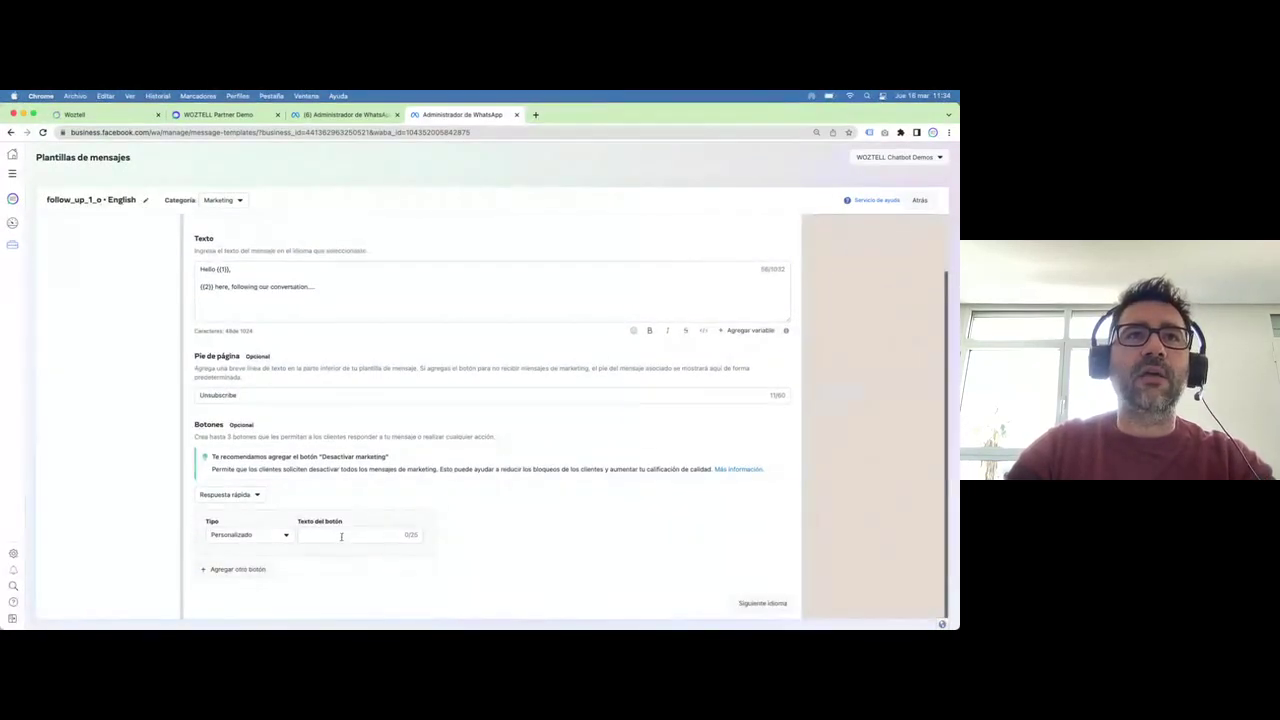
{"action": "left_click", "coordinate": [311, 536]}
{"action": "type", "text": "Yes do it"}
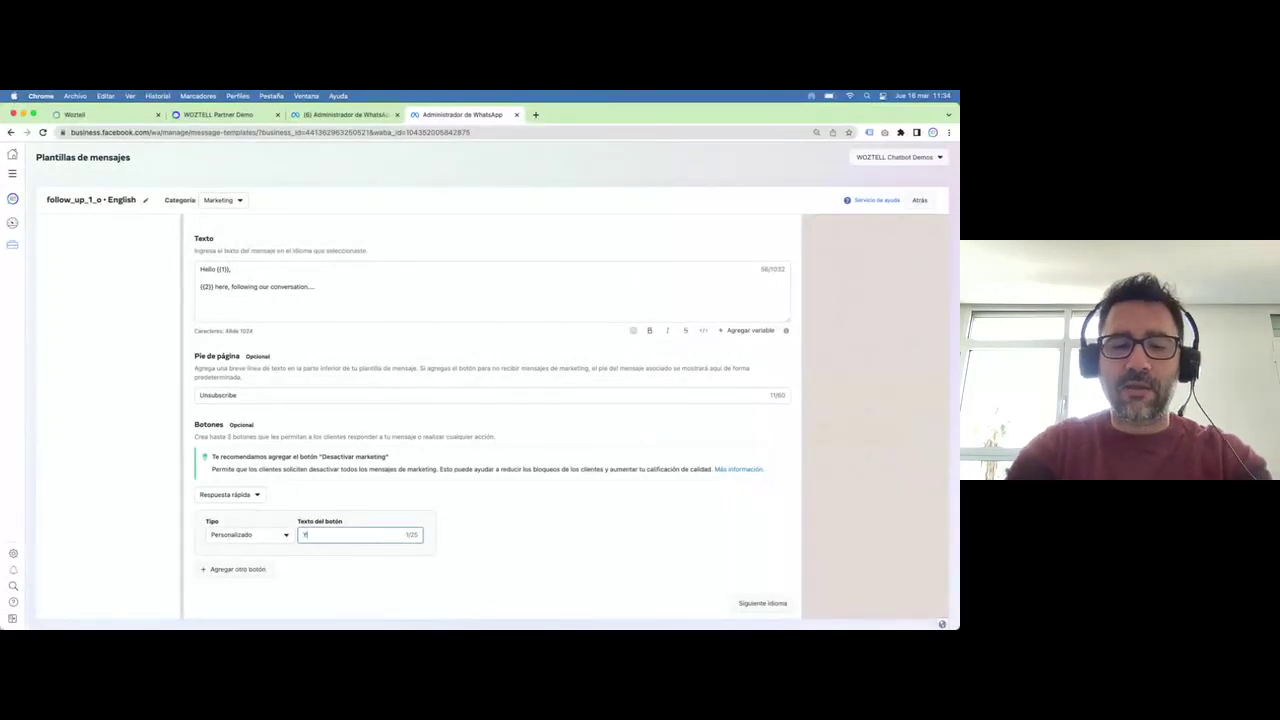
Add a second custom quick reply button reading "Reschedule the meeting" and review the template preview
{"action": "left_click", "coordinate": [240, 569]}
{"action": "left_click", "coordinate": [318, 585]}
{"action": "type", "text": "Reschedule the meeting"}
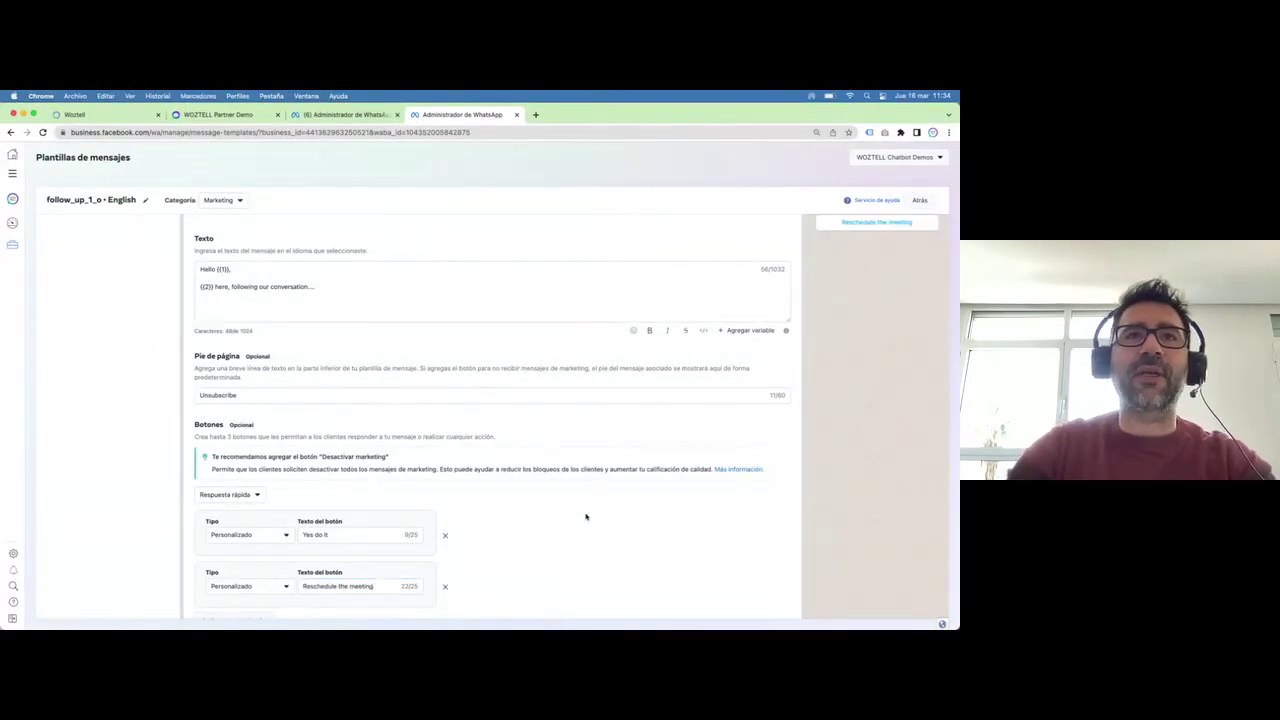
{"action": "scroll", "coordinate": [875, 390], "scroll_direction": "up", "scroll_amount": 3}
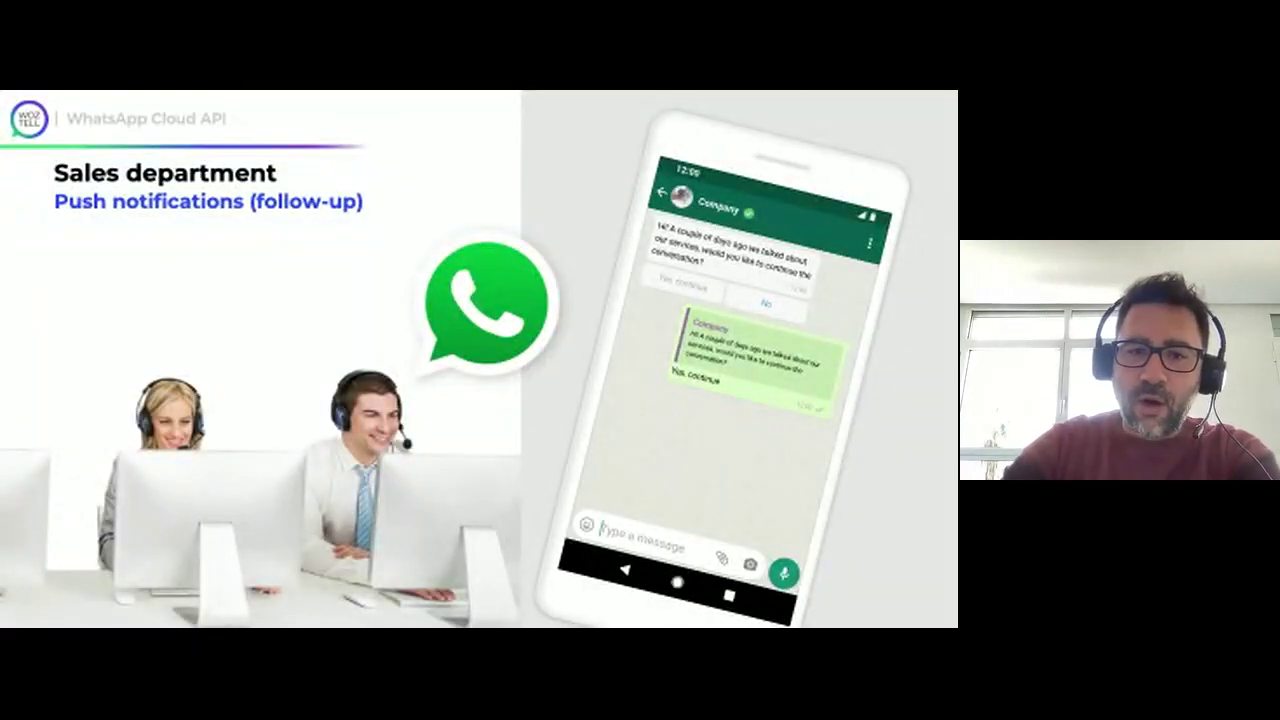
{"action": "key", "text": "Right"}
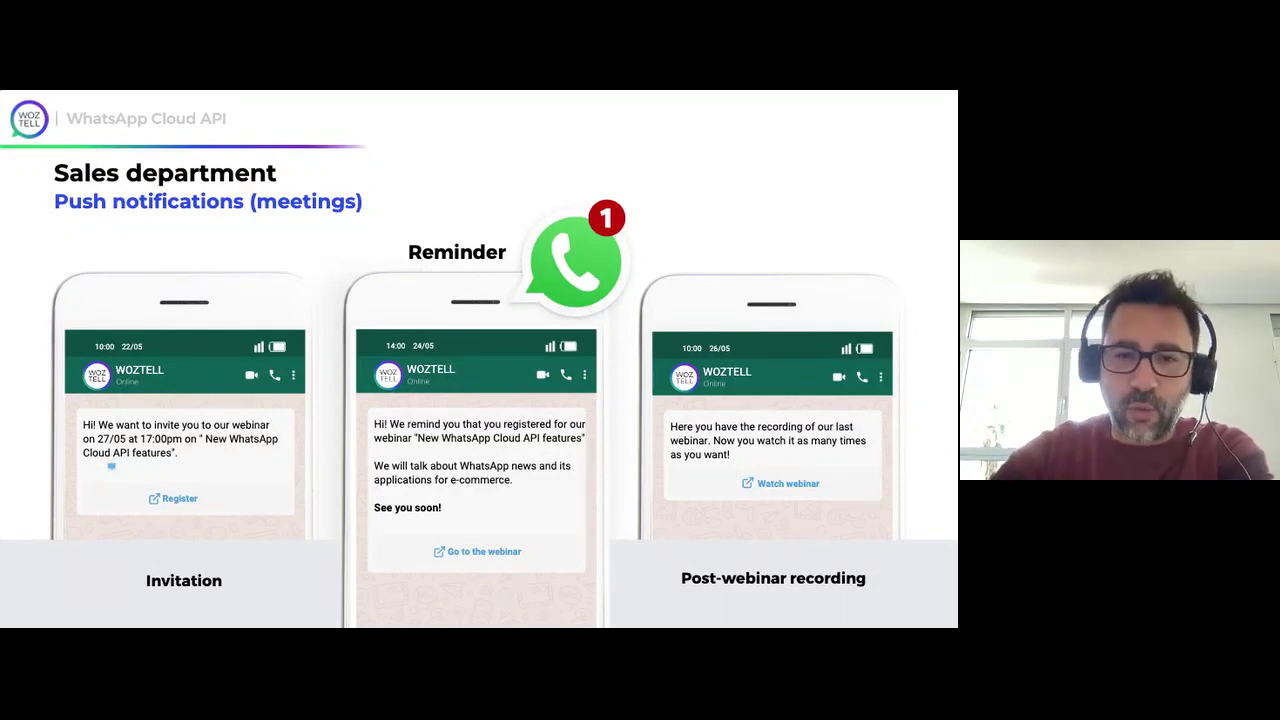
{"action": "key", "text": "Right"}
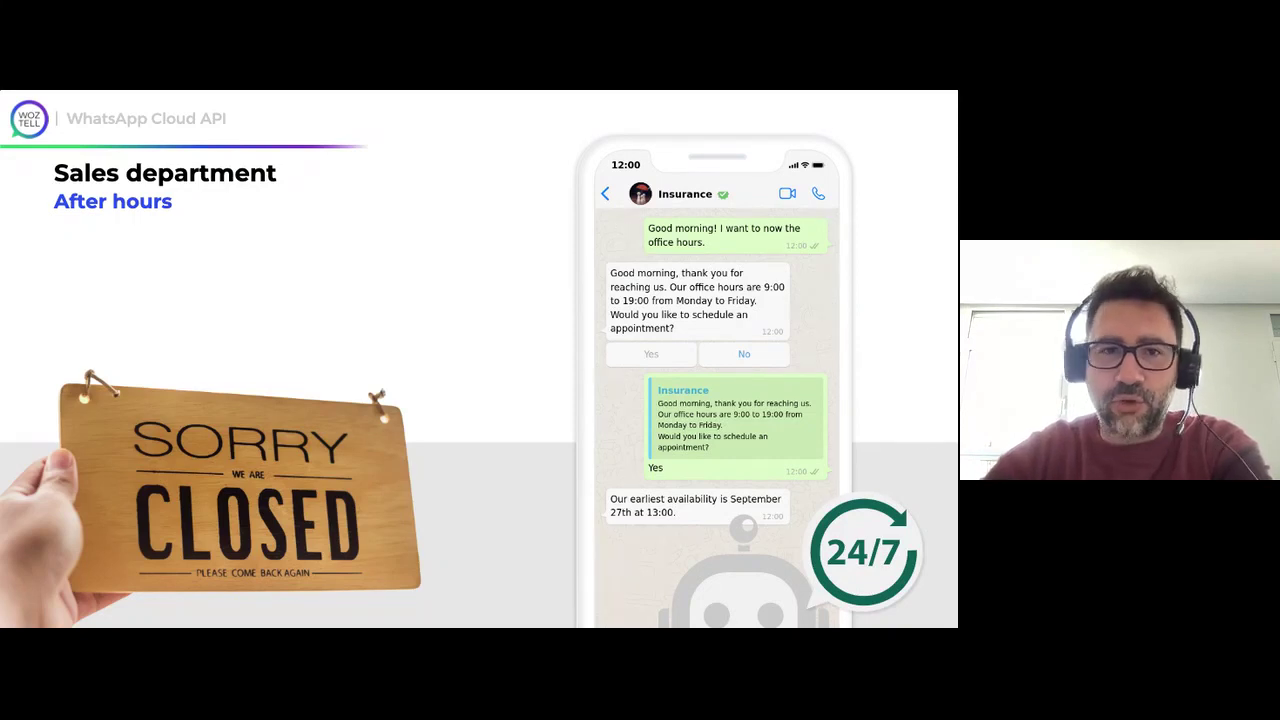
{"action": "key", "text": "Right"}
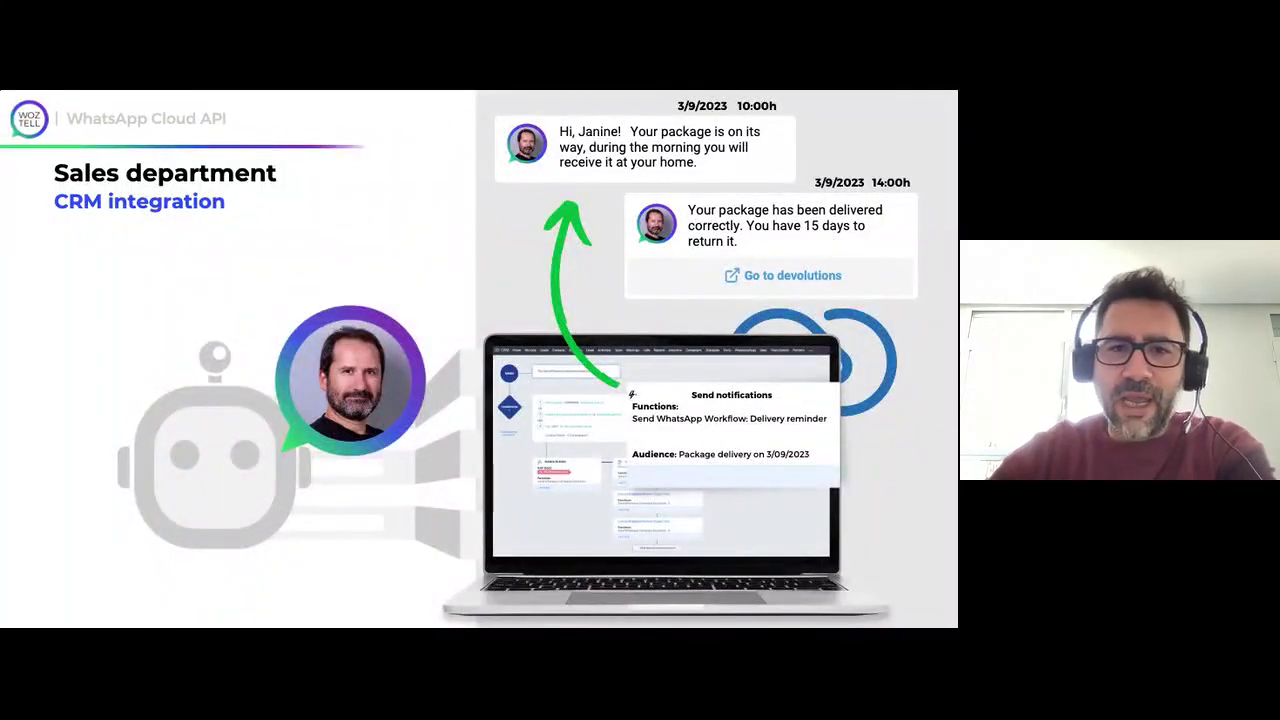
{"action": "key", "text": "Right"}
{"action": "key", "text": "Left"}
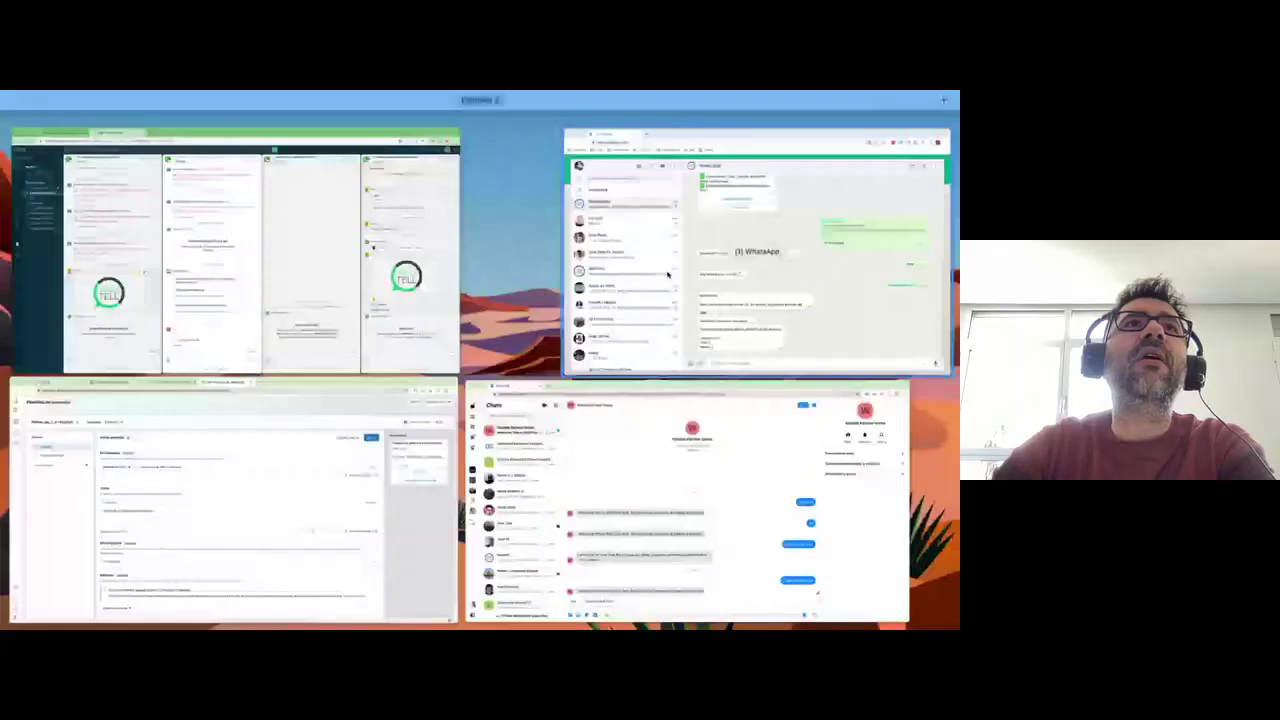
Switch to the open lead record in Zoho CRM and examine its related lists down to the WOZTELL Conversation History
{"action": "left_click", "coordinate": [215, 279]}
{"action": "left_click", "coordinate": [100, 114]}
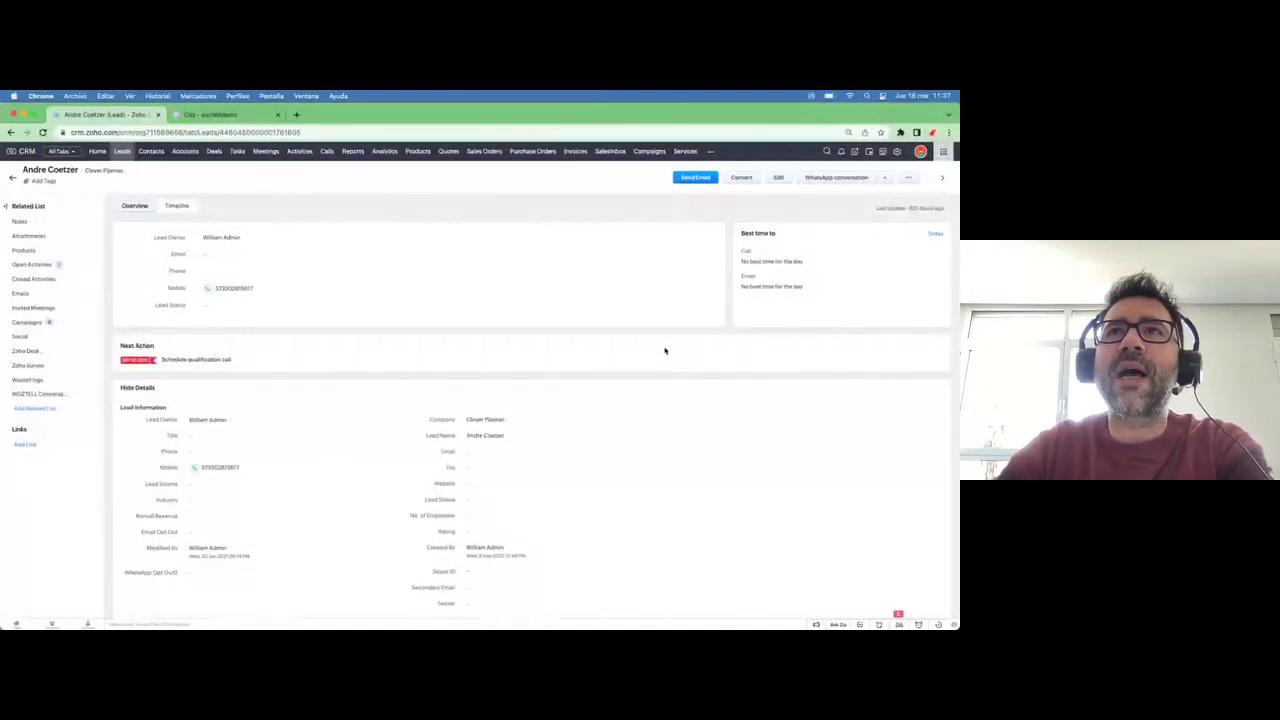
{"action": "scroll", "coordinate": [665, 351], "scroll_direction": "down", "scroll_amount": 15}
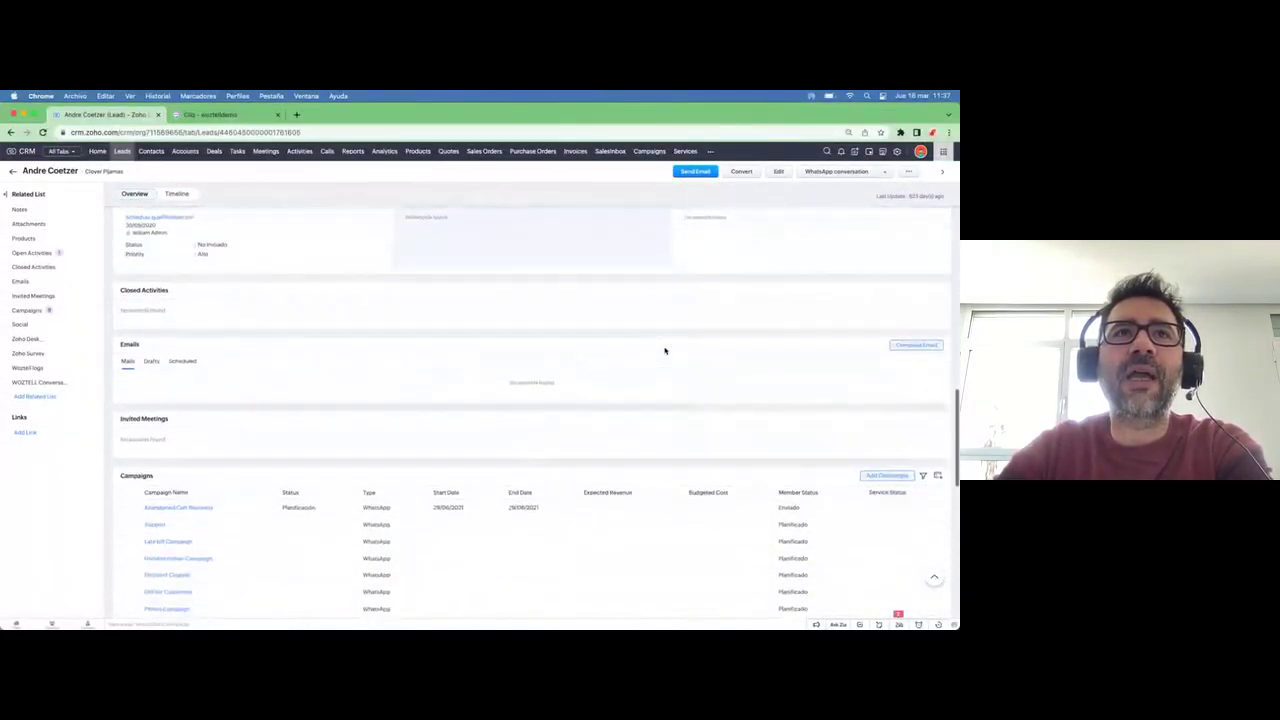
{"action": "scroll", "coordinate": [665, 351], "scroll_direction": "down", "scroll_amount": 10}
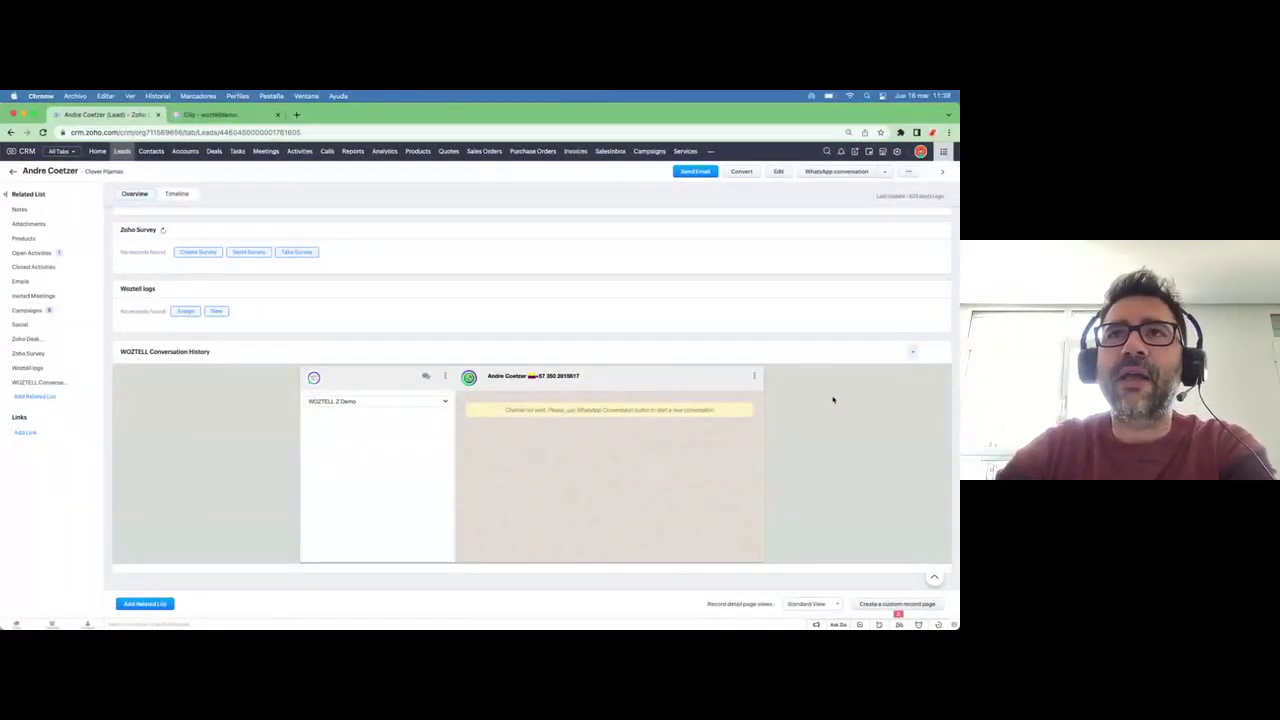
Open the lead's WhatsApp conversation window, check the selectable WhatsApp numbers and templates, and close the window
{"action": "scroll", "coordinate": [797, 286], "scroll_direction": "up", "scroll_amount": 15}
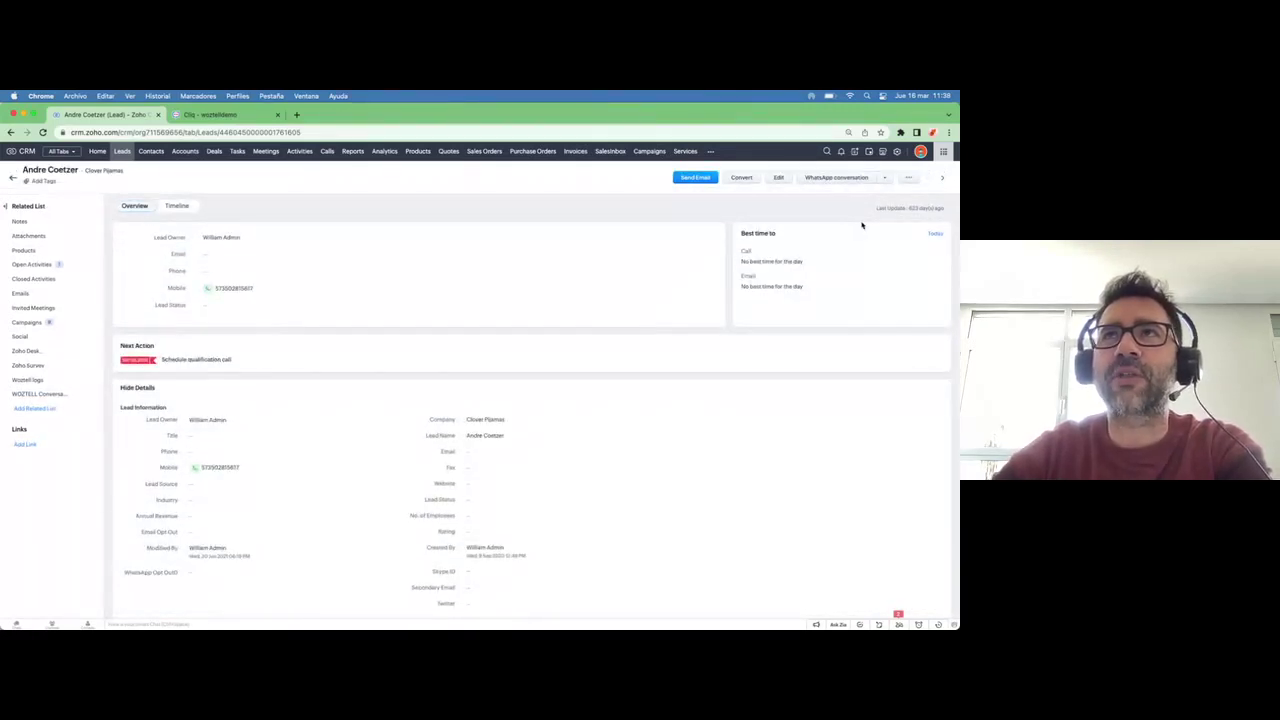
{"action": "left_click", "coordinate": [830, 177]}
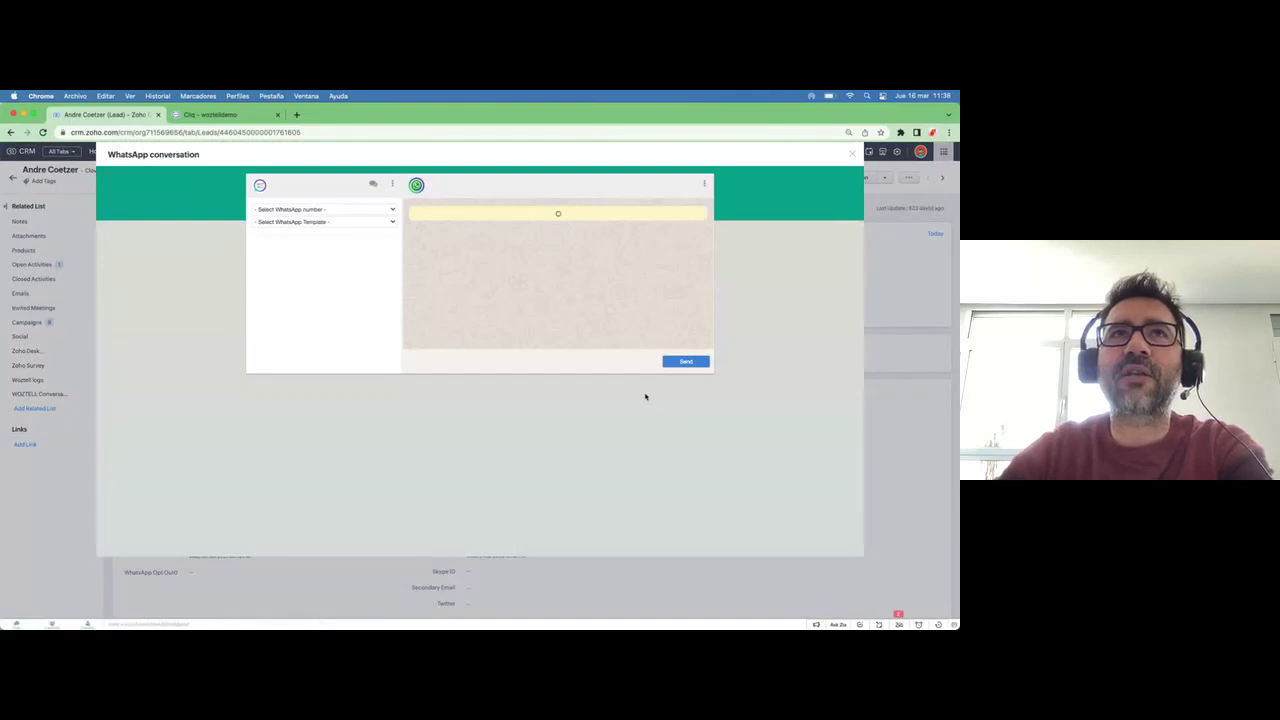
{"action": "left_click", "coordinate": [322, 222]}
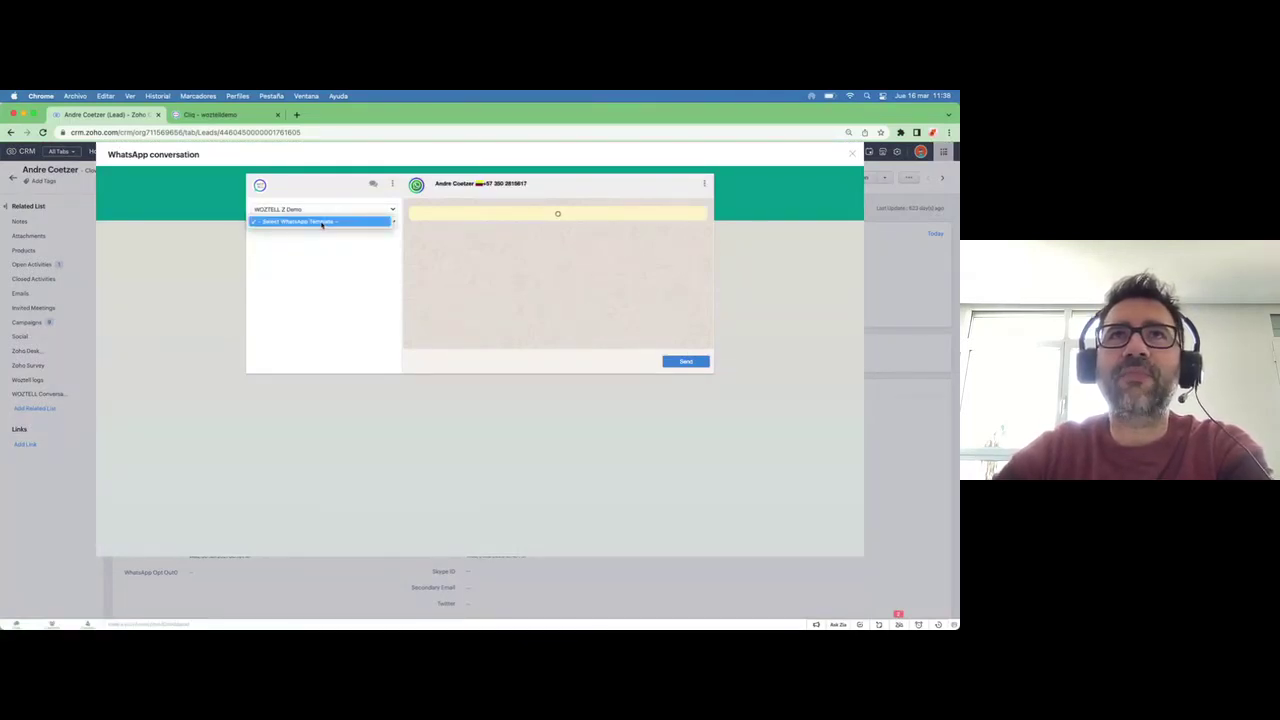
{"action": "left_click", "coordinate": [341, 222]}
{"action": "left_click", "coordinate": [325, 222]}
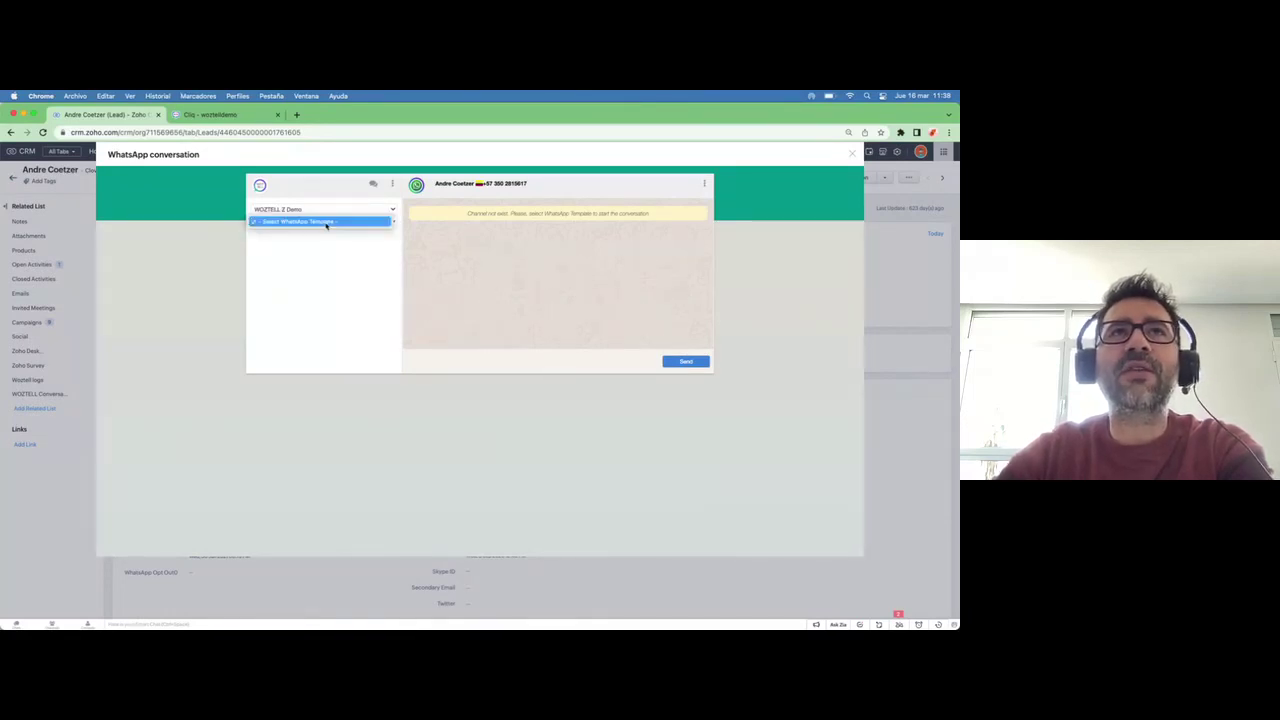
{"action": "left_click", "coordinate": [325, 222]}
{"action": "left_click", "coordinate": [317, 209]}
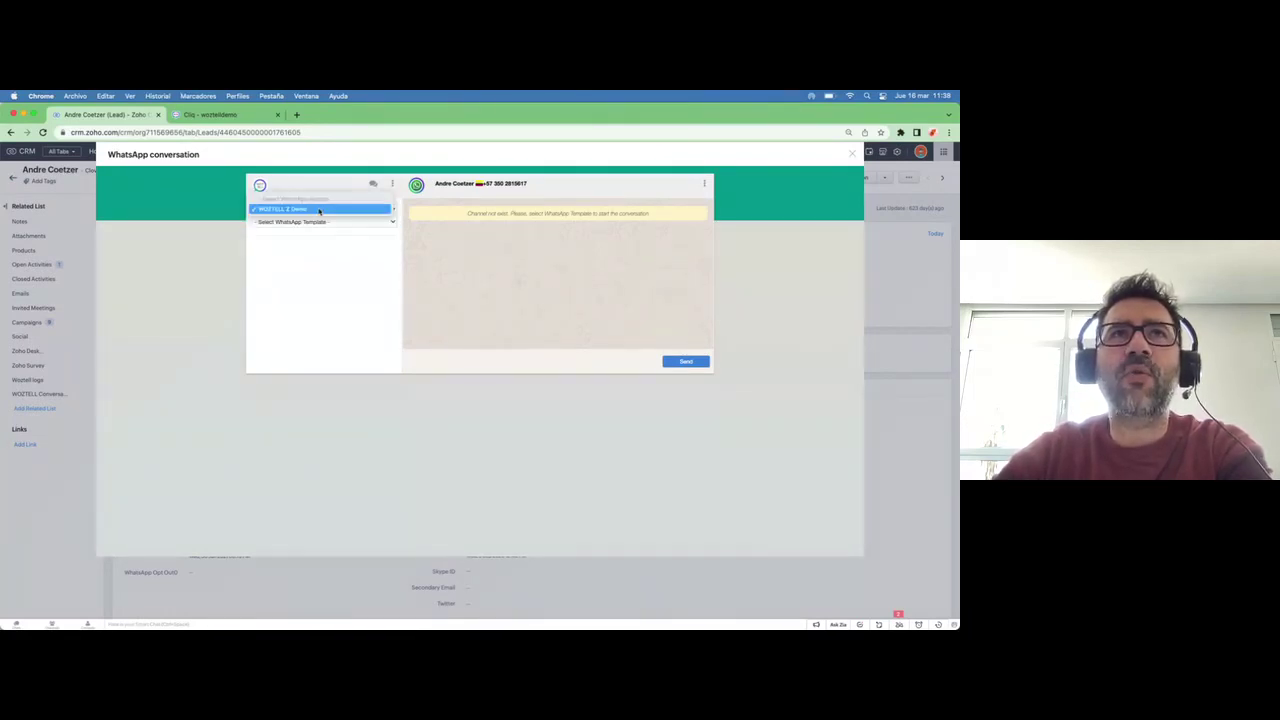
{"action": "left_click", "coordinate": [309, 222]}
{"action": "left_click", "coordinate": [307, 222]}
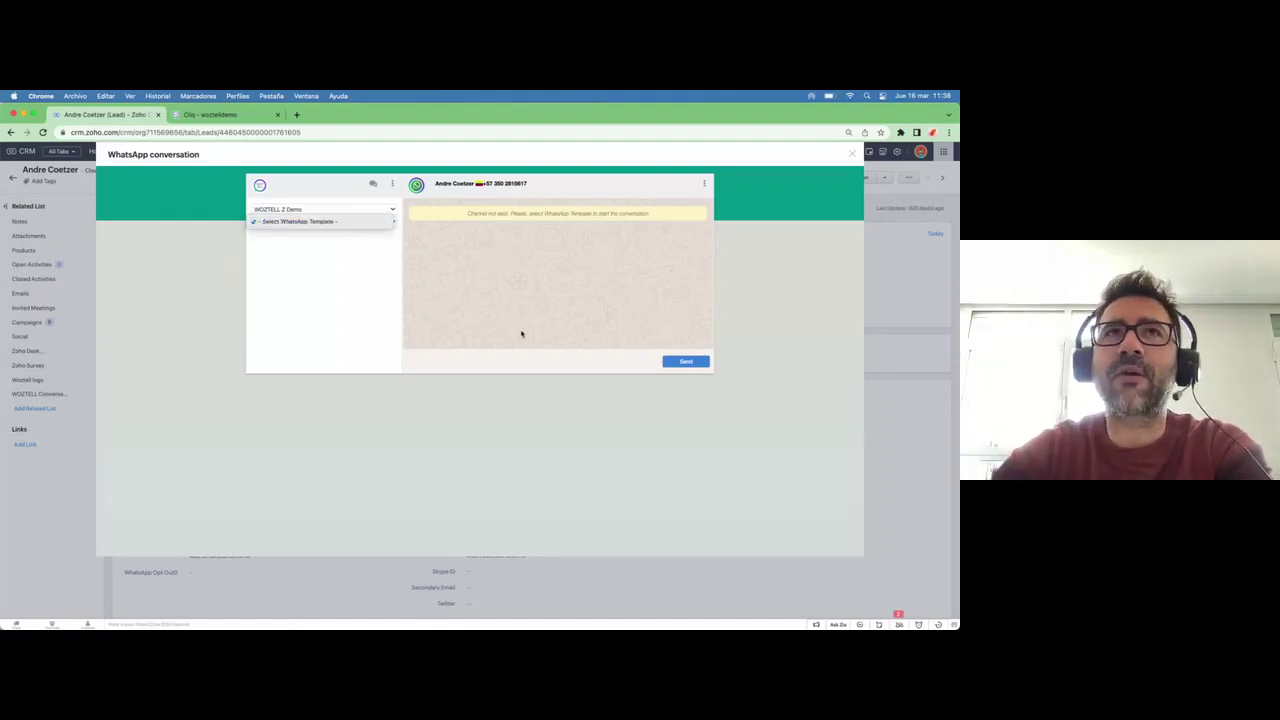
{"action": "left_click", "coordinate": [623, 357]}
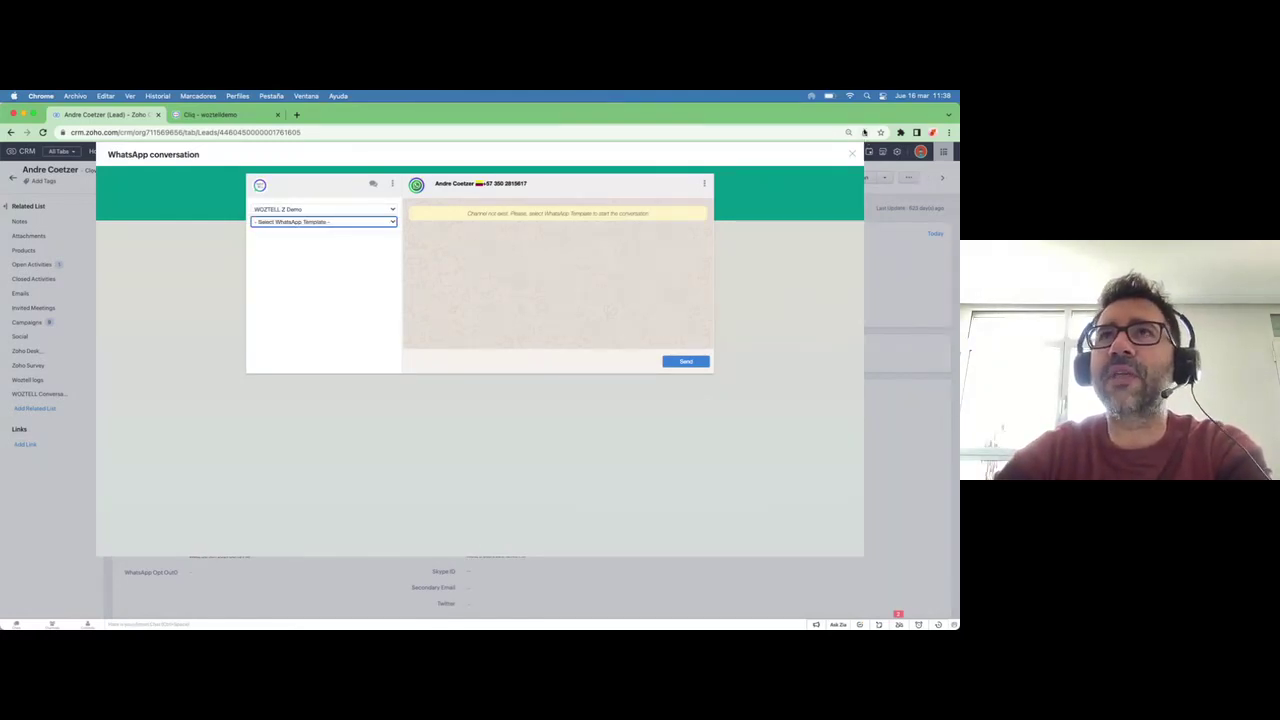
{"action": "left_click", "coordinate": [852, 155]}
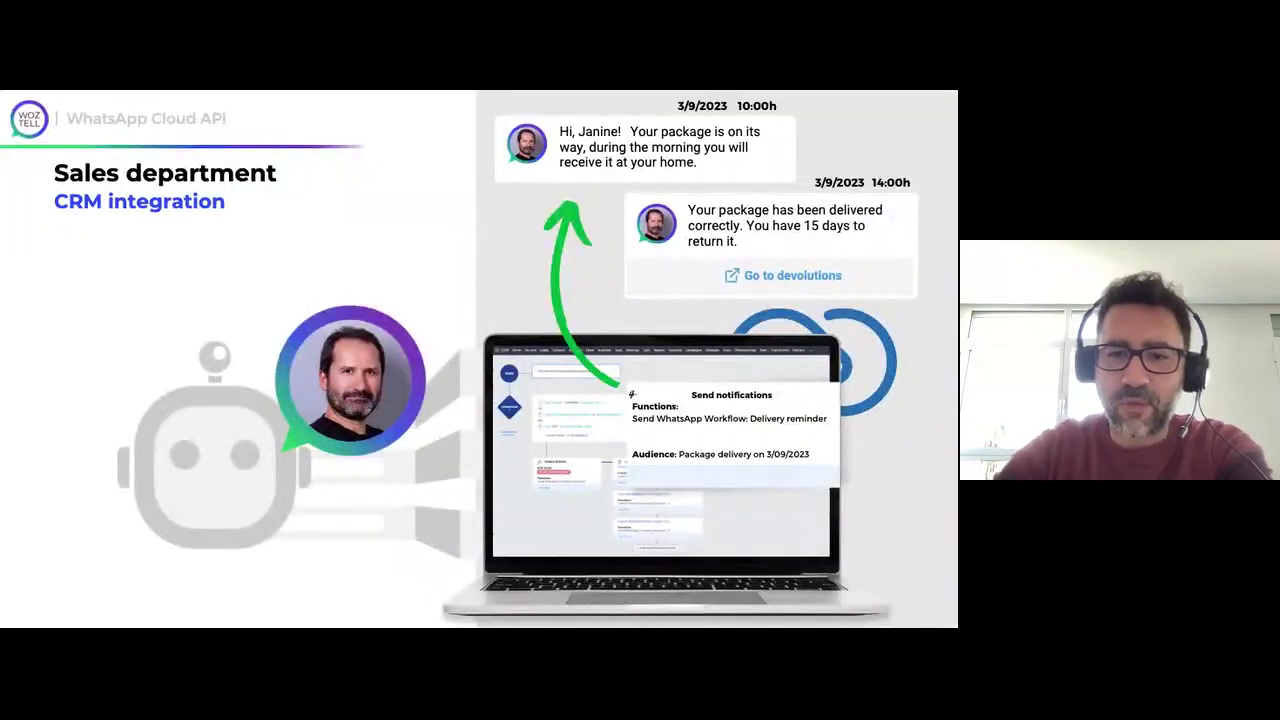
{"action": "key", "text": "Right"}
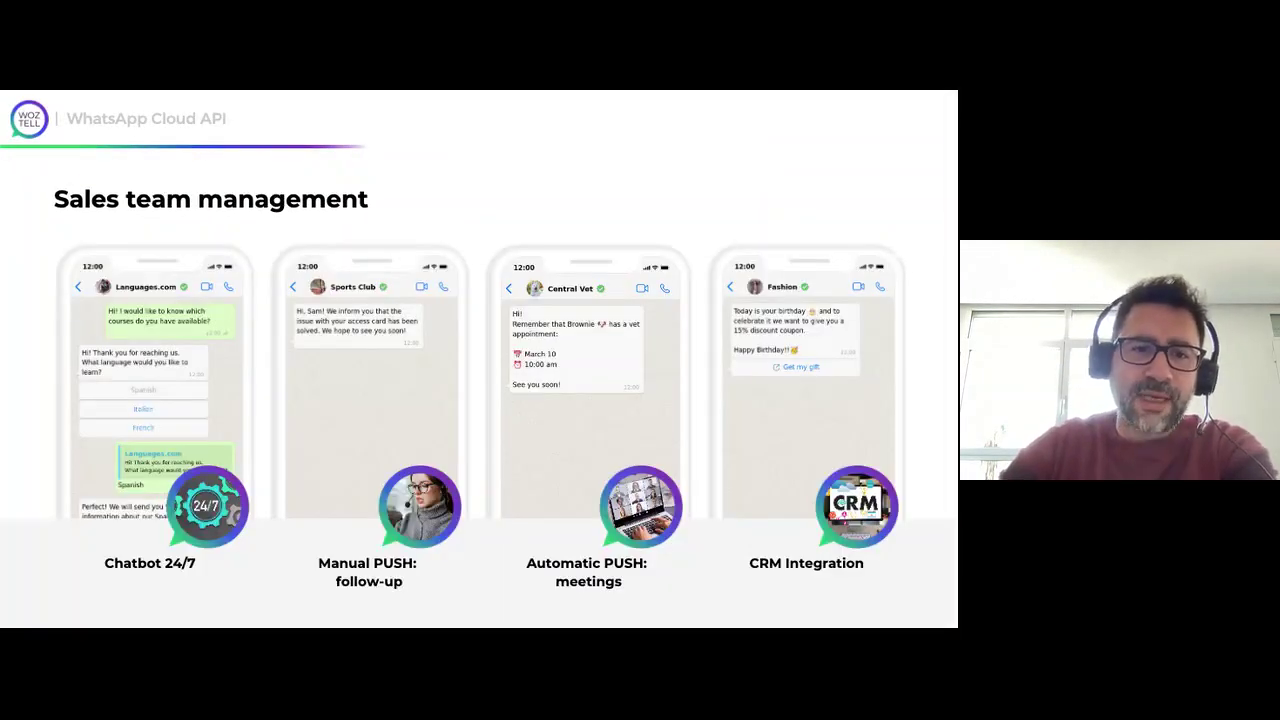